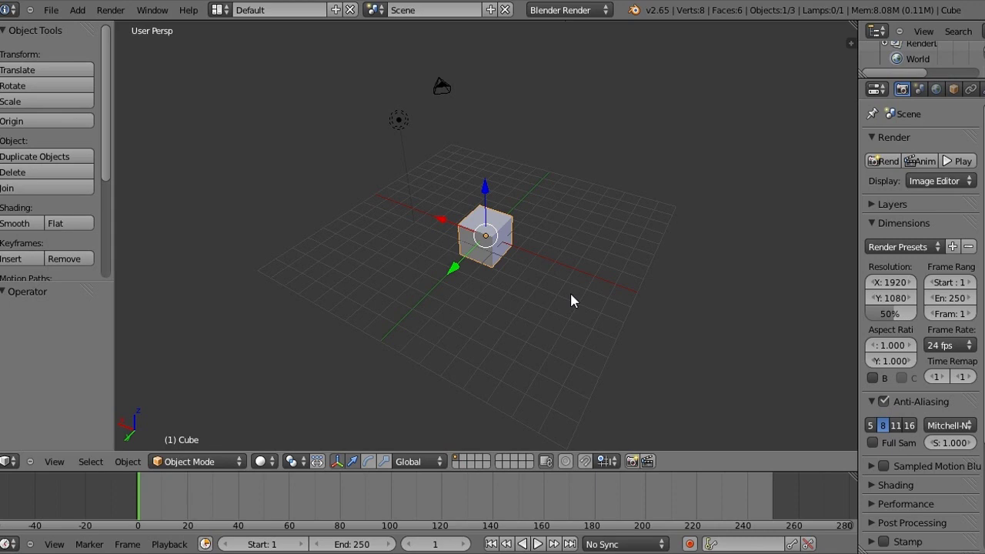
- Switch to an orthographic front view and enter Edit Mode with face selection on the cube
middle_drag(570, 301, 558, 327)
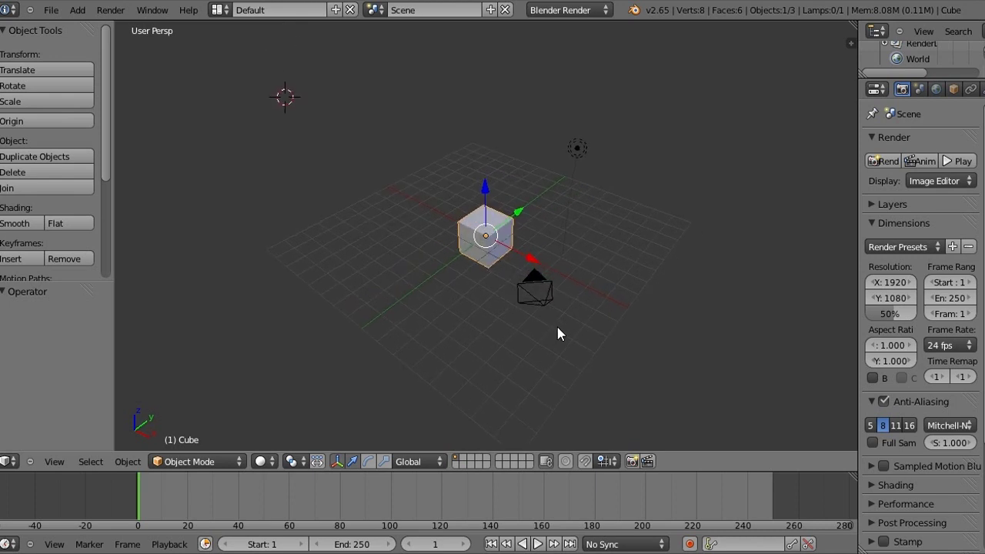
middle_drag(558, 329, 429, 212)
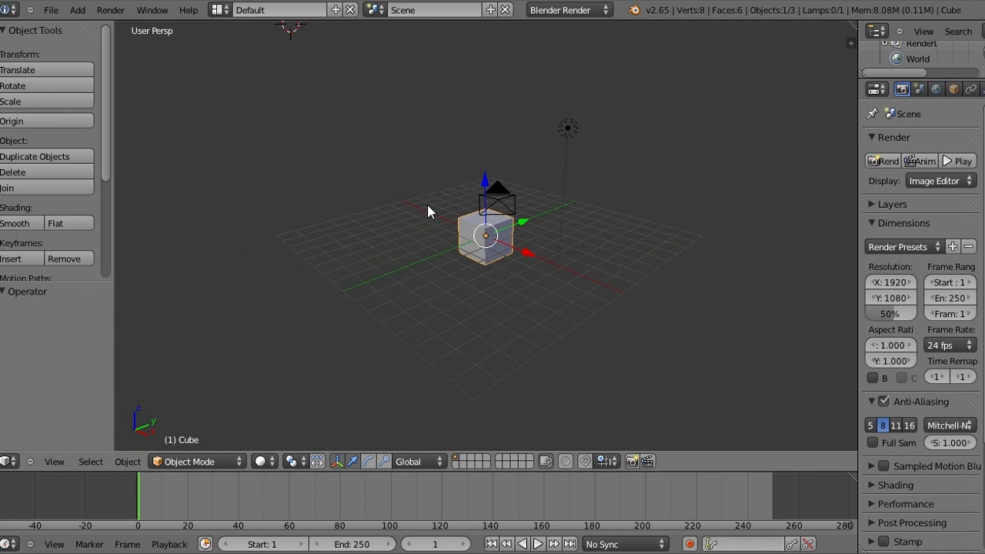
middle_drag(428, 211, 480, 242)
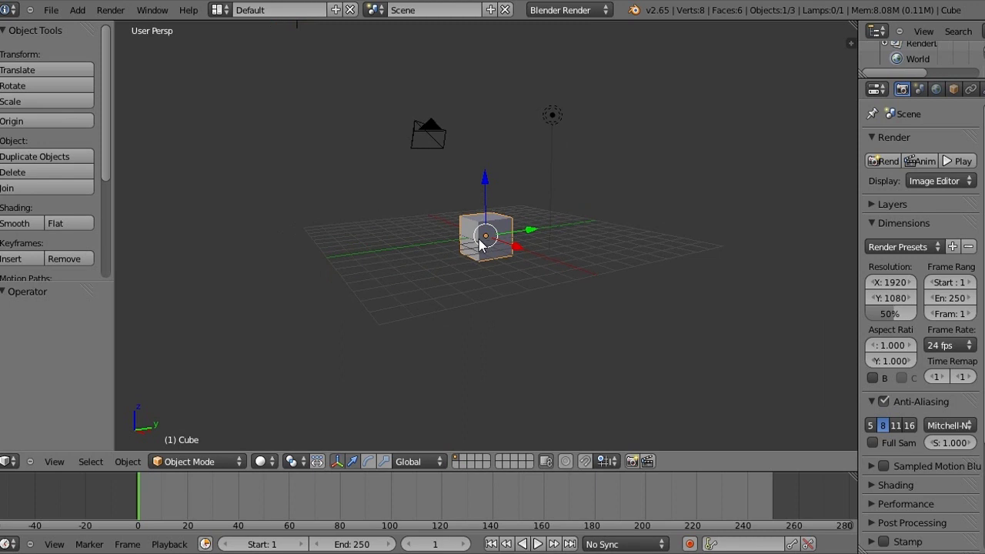
middle_drag(479, 243, 470, 281)
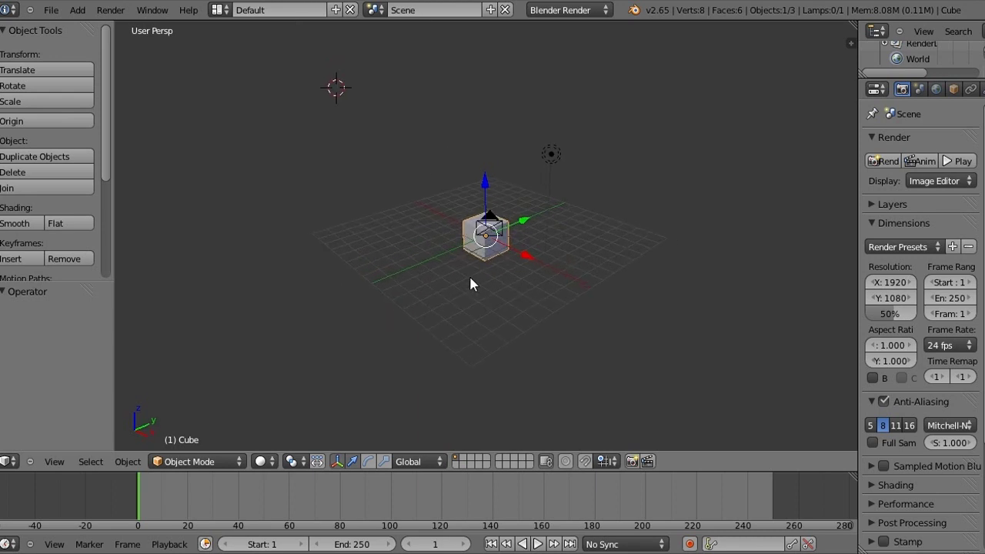
scroll(470, 282, up, 3)
middle_drag(505, 253, 520, 301)
scroll(499, 229, down, 3)
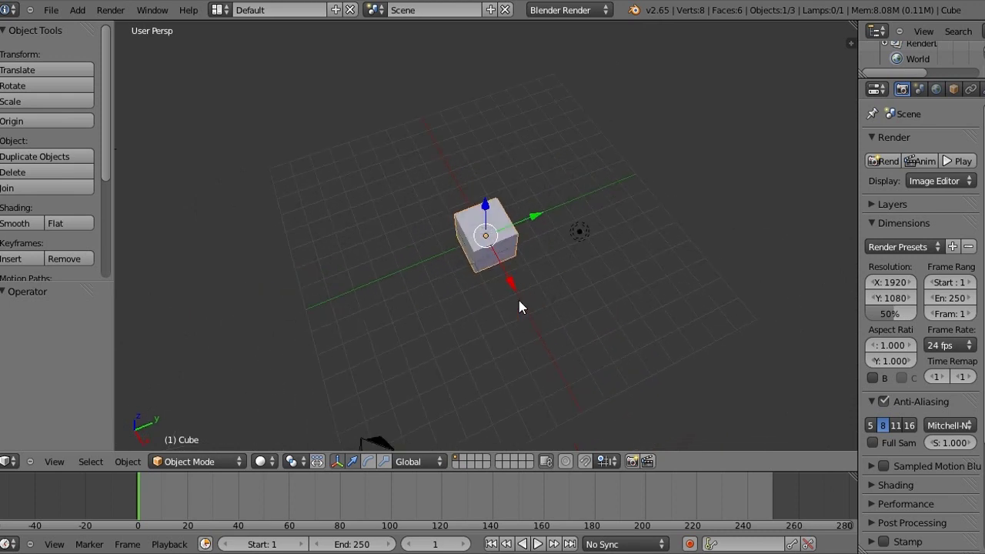
middle_drag(518, 306, 495, 296)
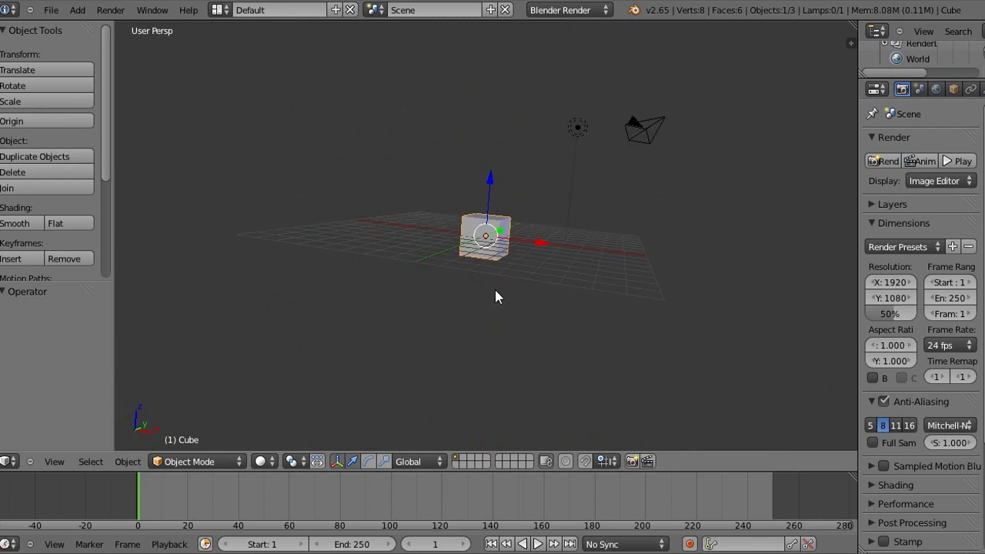
key(KP_1)
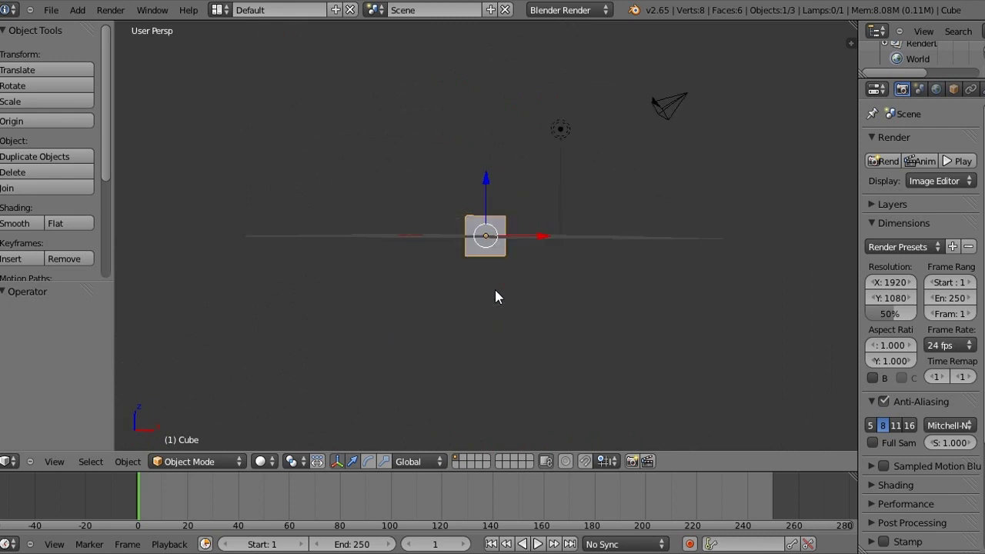
key(KP_5)
scroll(493, 293, up, 4)
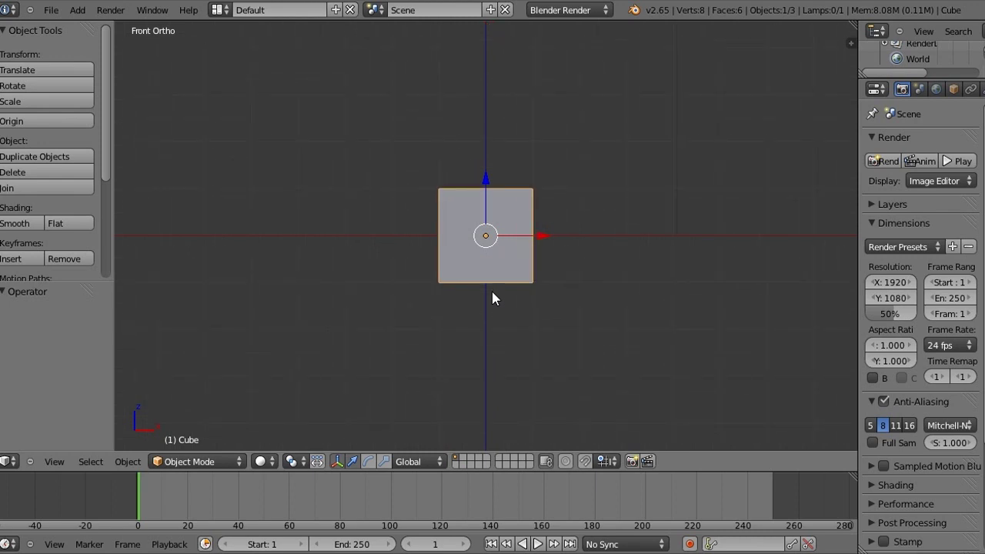
scroll(567, 324, up, 3)
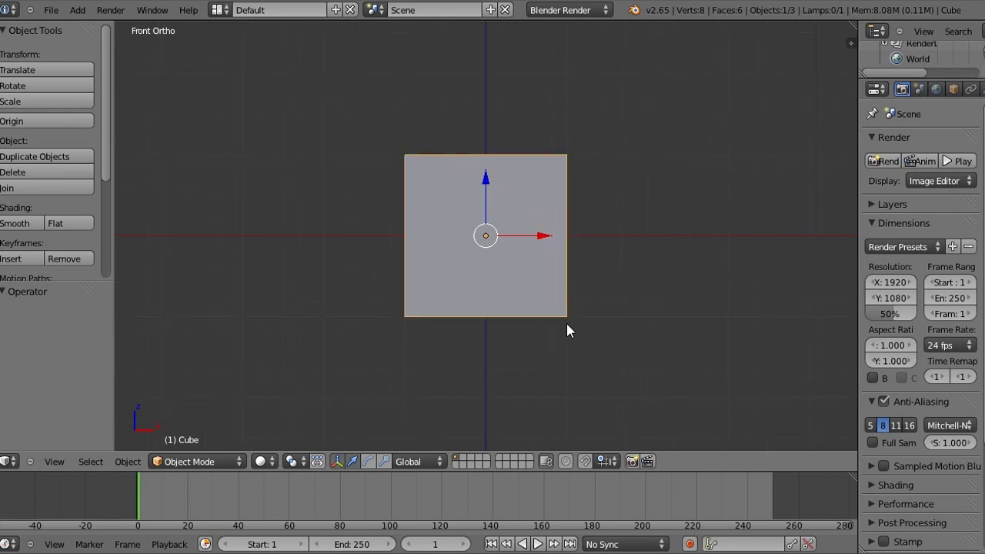
scroll(567, 325, up, 2)
key(Tab)
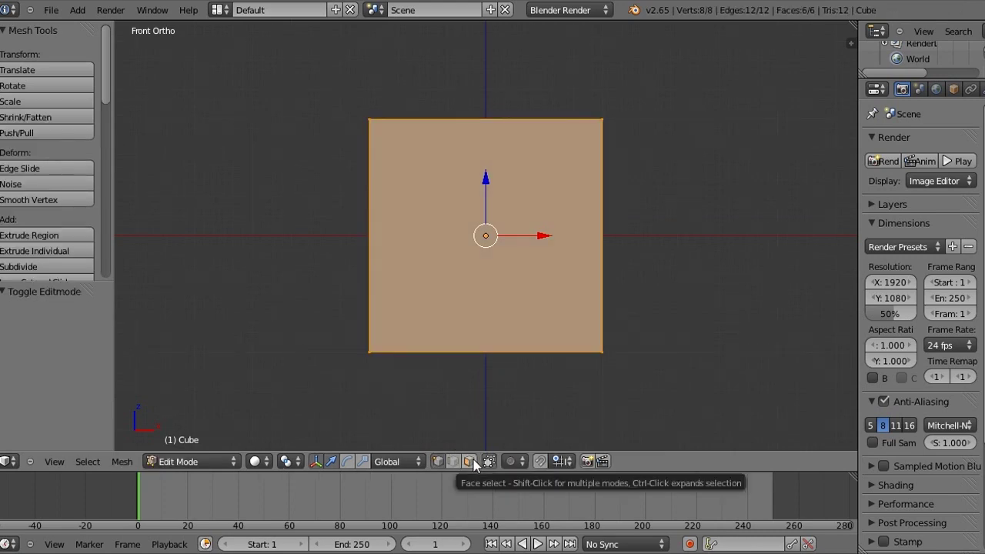
click(474, 461)
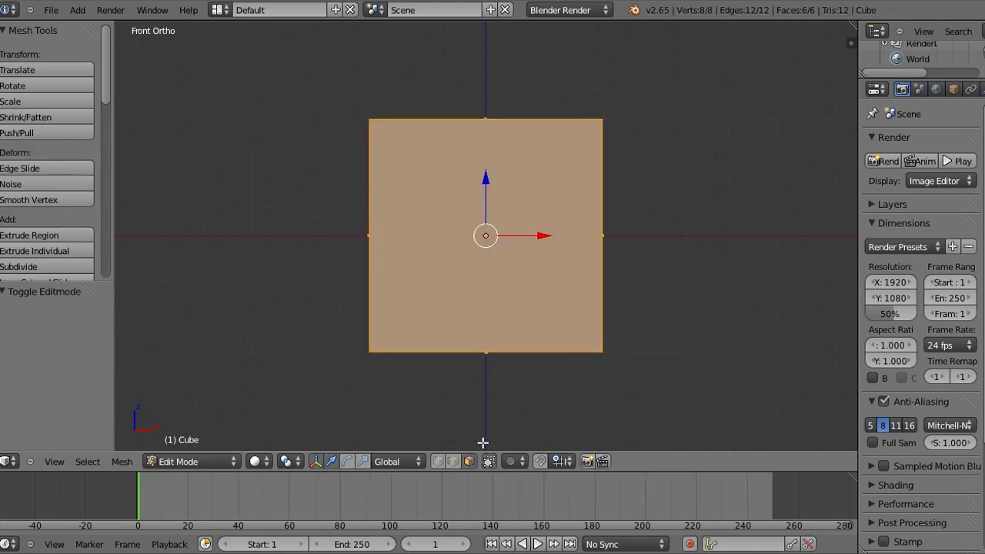
- Move the cube's right and left faces 0.8 inward along X
right_click(602, 236)
key(g)
key(x)
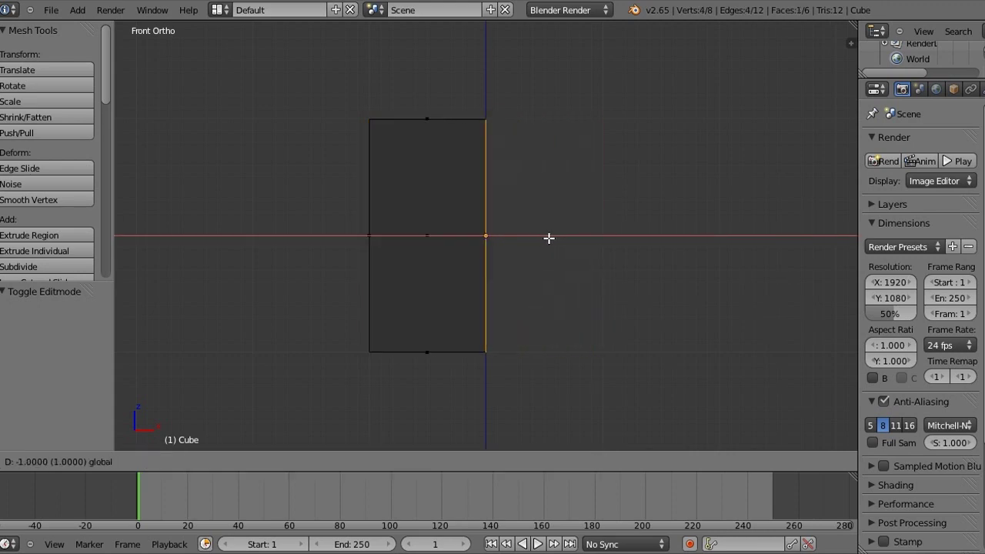
click(574, 237)
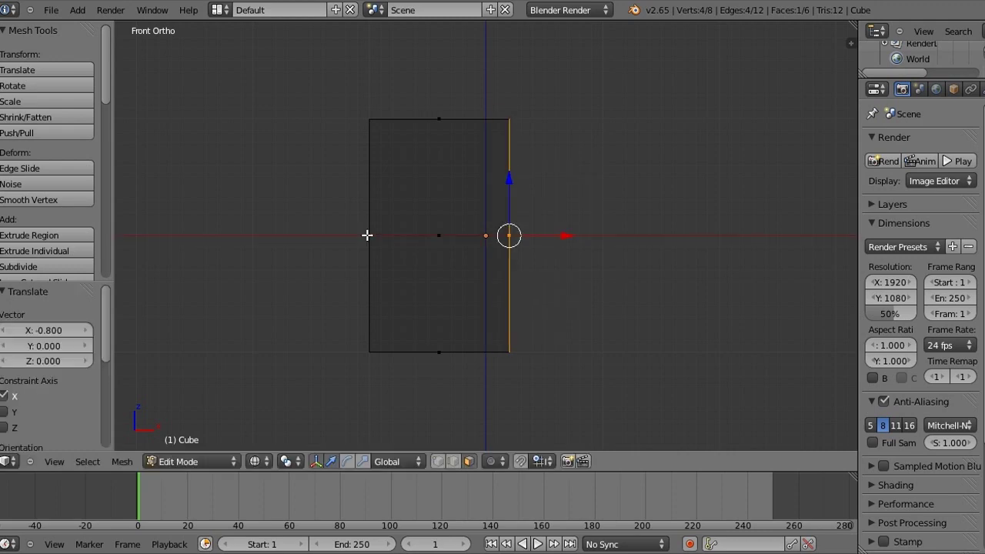
right_click(370, 235)
key(g)
key(x)
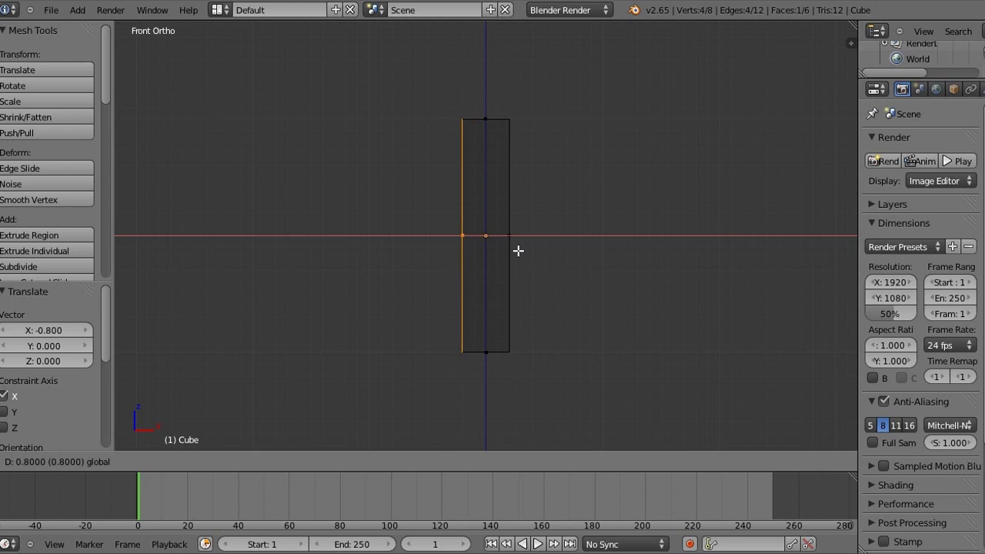
click(518, 250)
- Lower the top face and raise the bottom face by 0.4 along Z
right_click(486, 120)
key(g)
key(z)
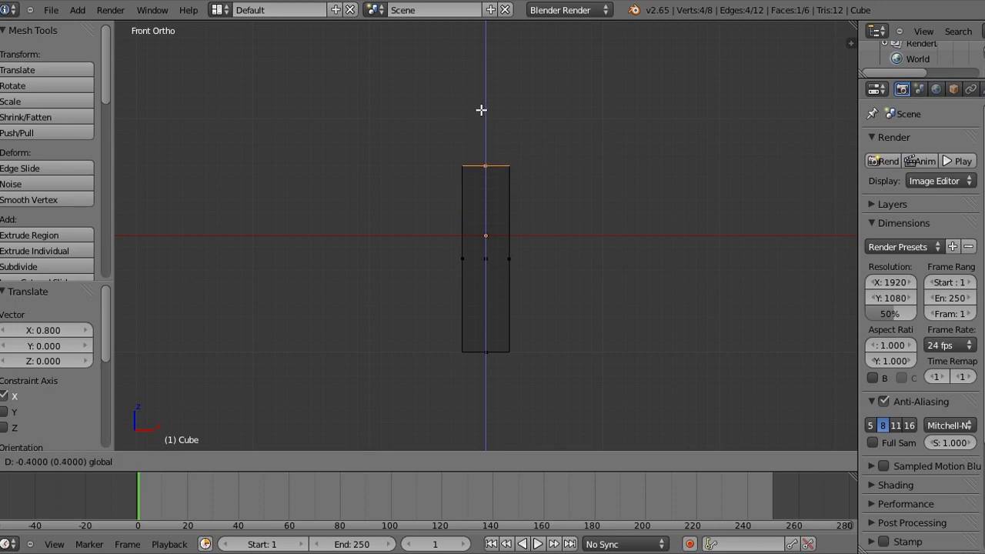
click(484, 353)
right_click(484, 353)
key(g)
key(z)
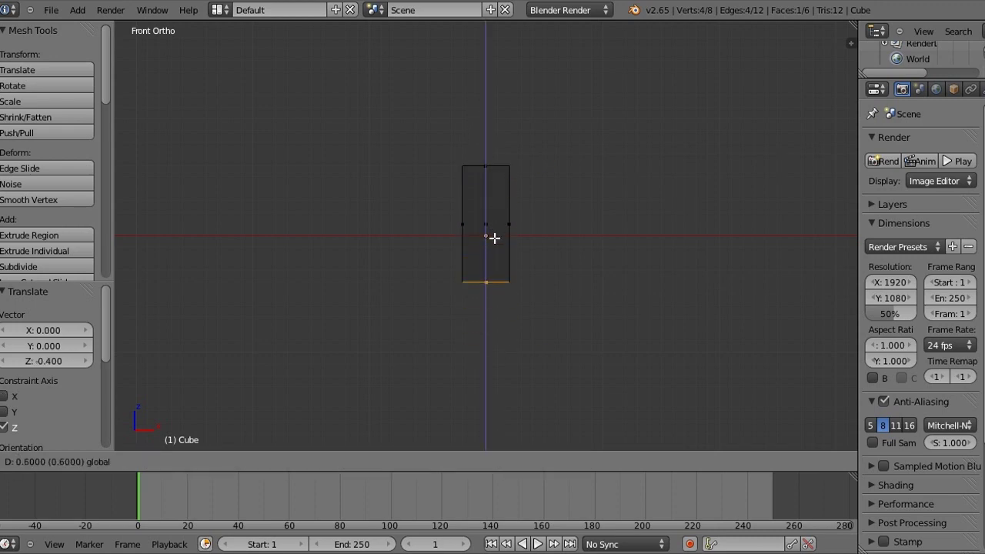
click(581, 229)
- From the top view, move the far and near edges 0.8 inward along Y
key(KP_8)
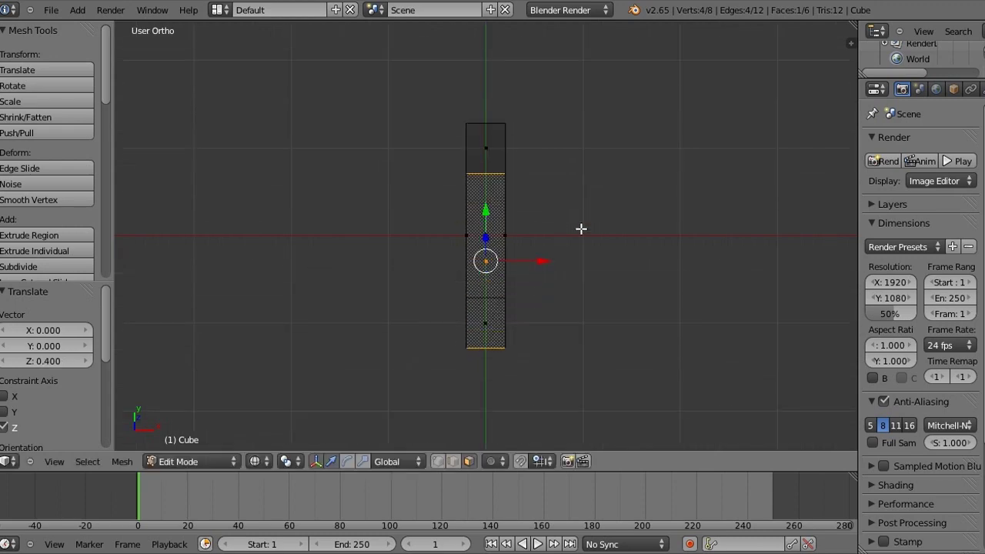
right_click(469, 136)
key(KP_7)
key(g)
key(y)
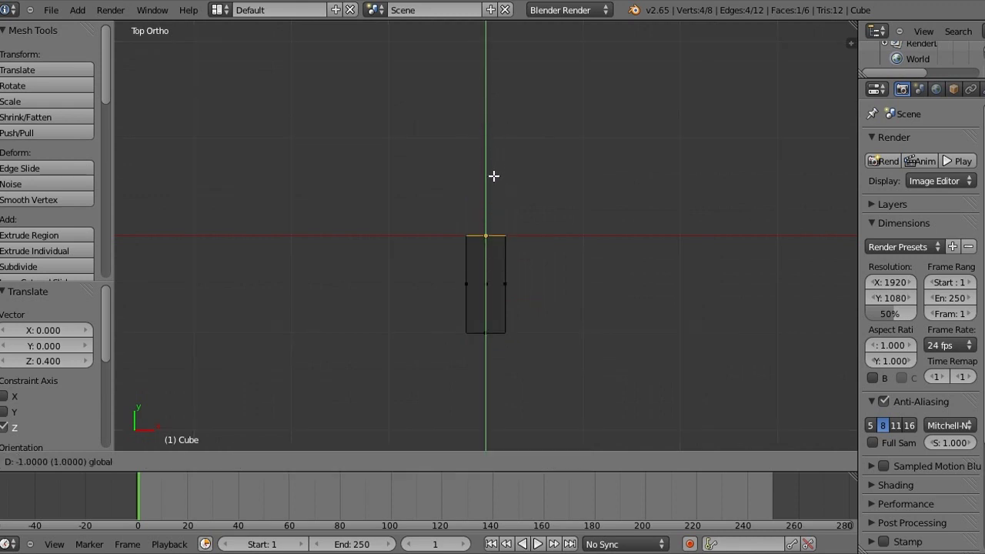
click(493, 161)
right_click(482, 332)
key(g)
key(y)
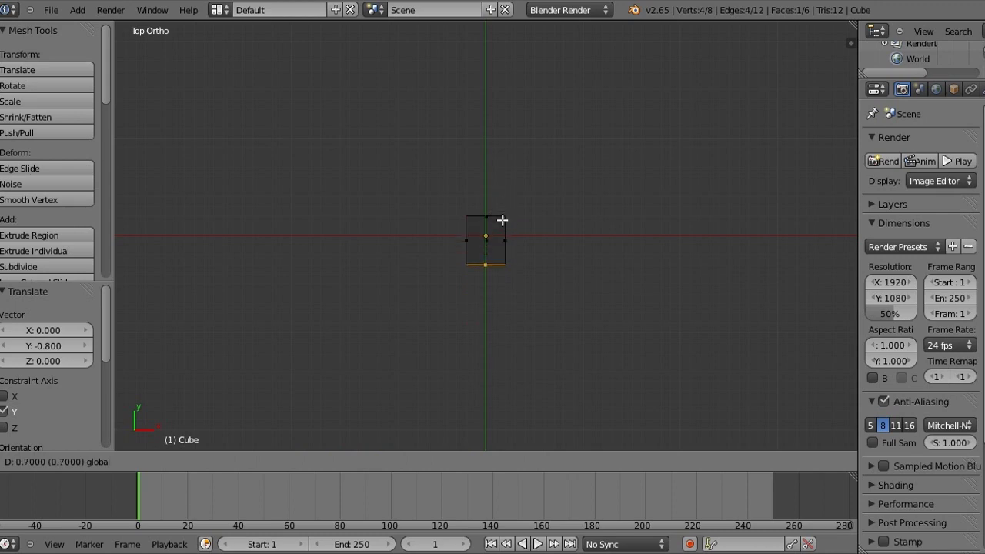
click(502, 220)
middle_drag(539, 347, 595, 223)
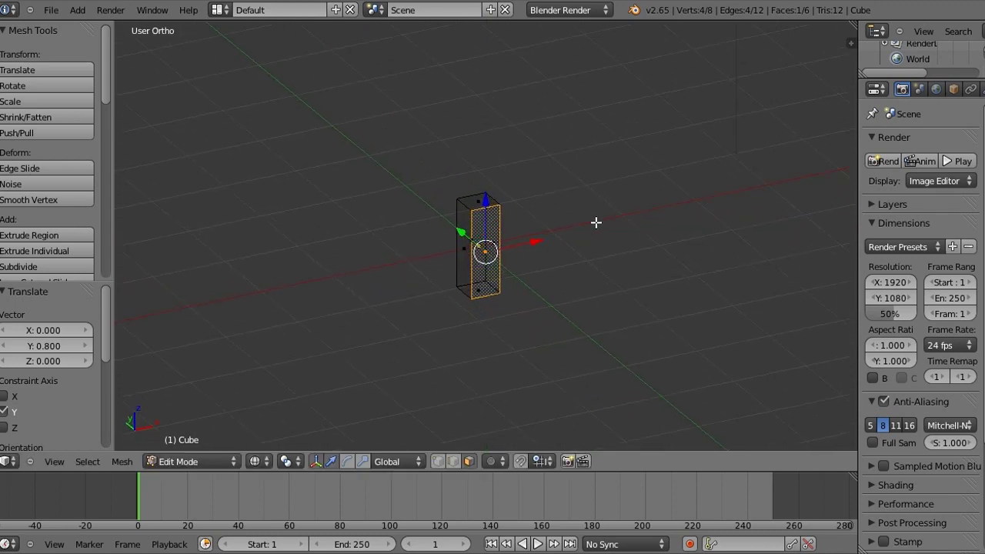
- Switch to solid shading, scale the block by 1.2, and re-enter Edit Mode in right side view
key(Tab)
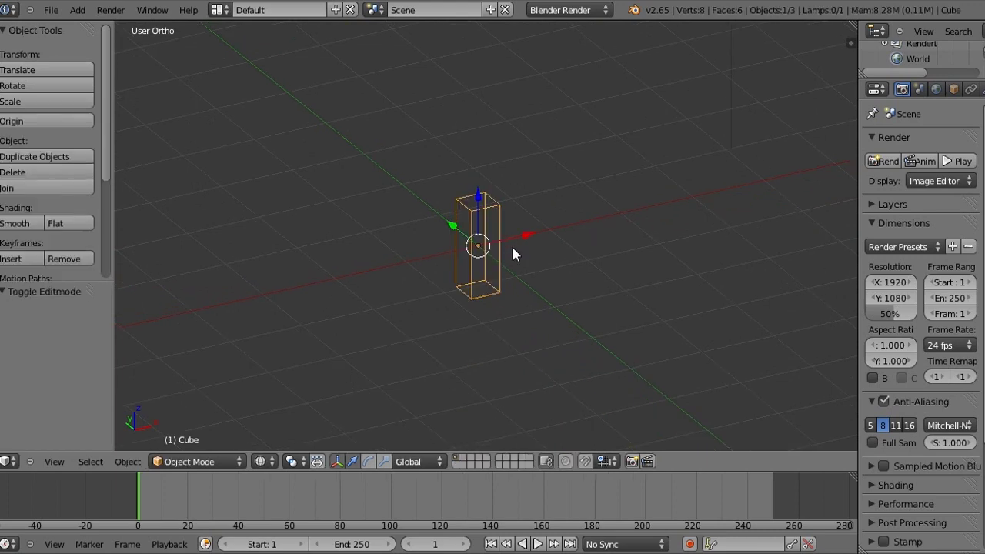
key(z)
mouse_move(514, 254)
middle_down()
mouse_move(534, 259)
mouse_move(453, 359)
mouse_move(531, 365)
mouse_move(598, 354)
mouse_move(620, 312)
mouse_move(609, 281)
mouse_move(497, 277)
mouse_move(567, 352)
mouse_move(620, 344)
mouse_move(664, 367)
mouse_move(508, 364)
mouse_move(451, 315)
mouse_move(452, 283)
middle_up()
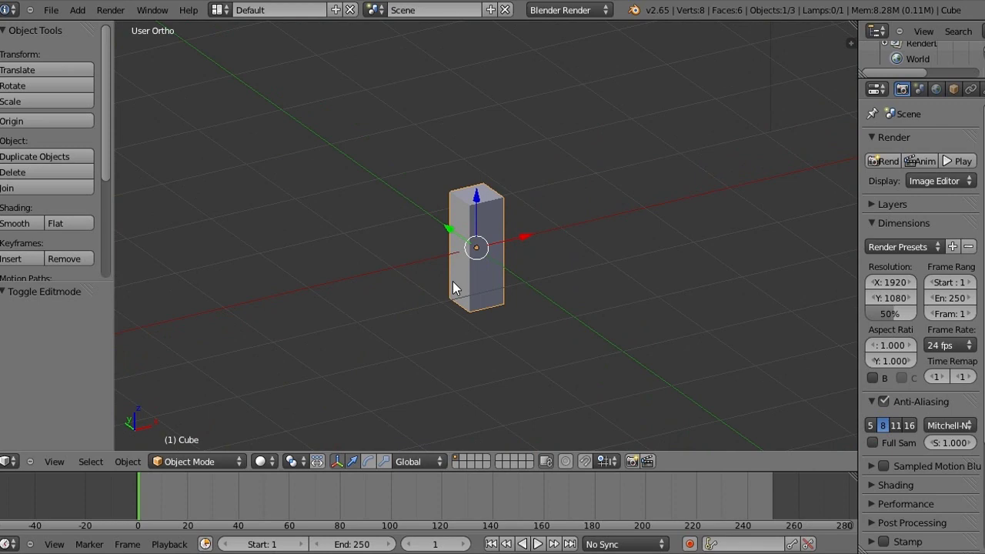
key(ctrl+z)
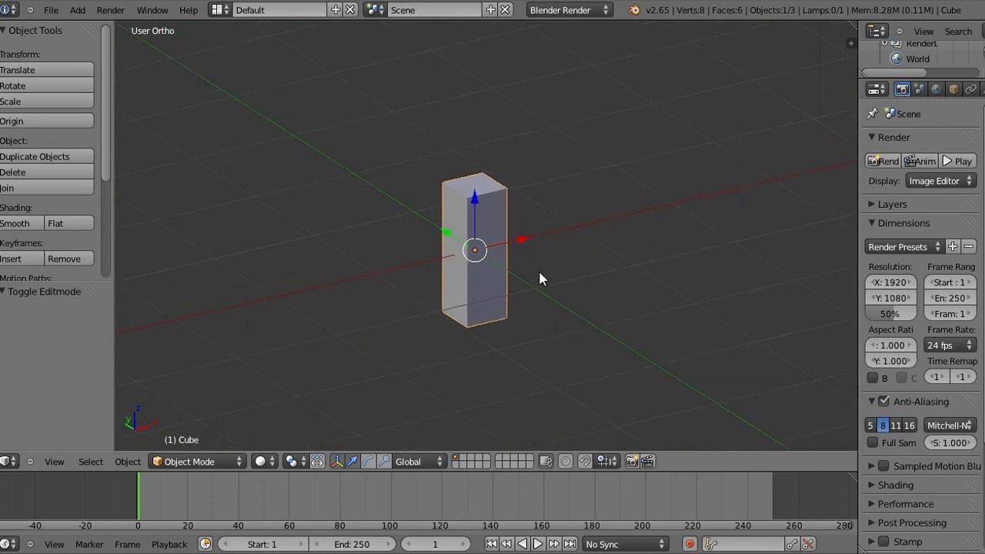
scroll(539, 279, up, 2)
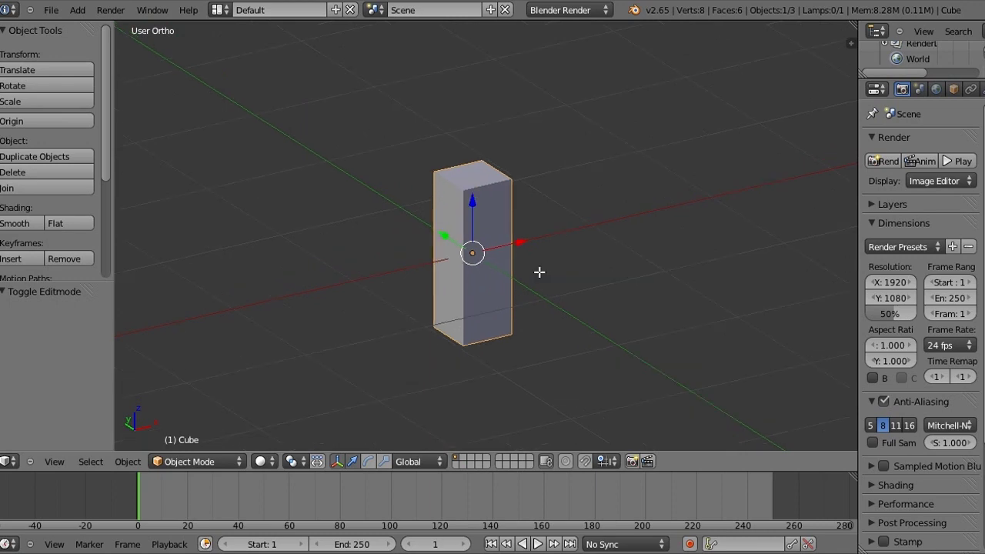
key(Tab)
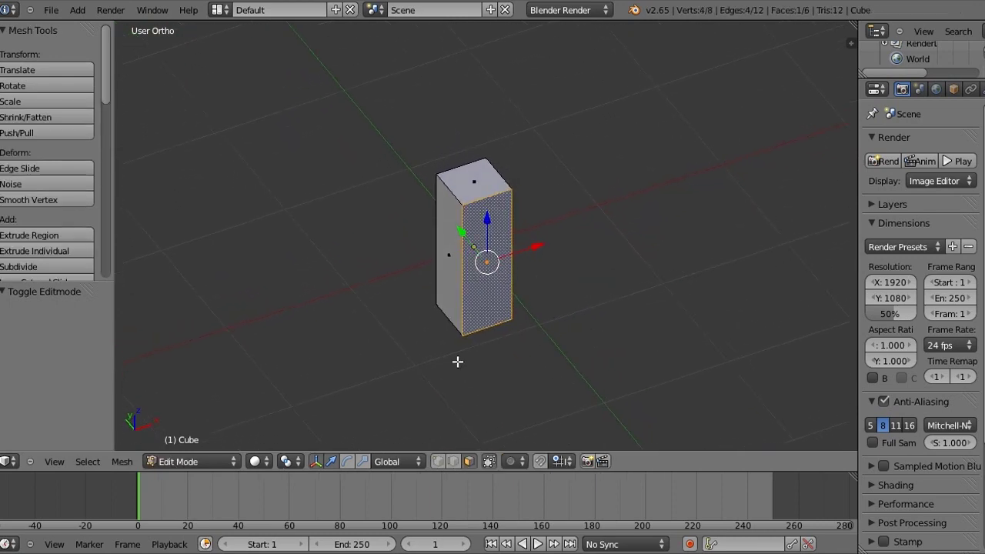
middle_drag(407, 367, 465, 284)
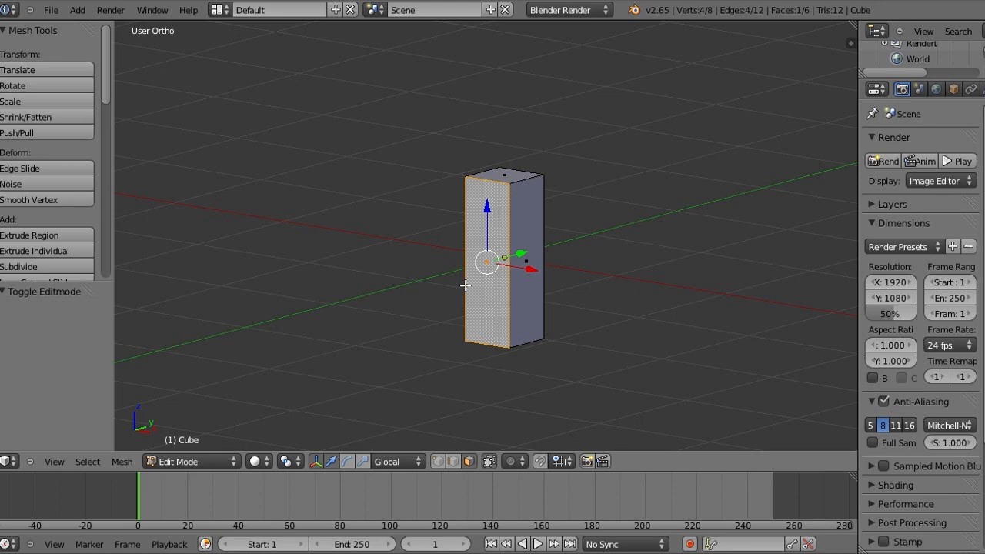
middle_drag(465, 285, 537, 274)
key(KP_3)
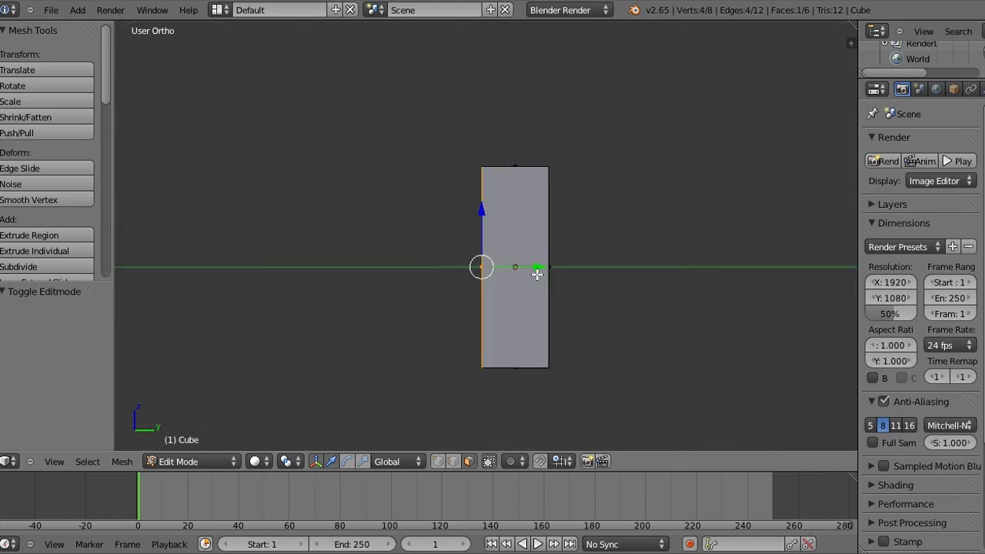
- In wireframe side view, add an edge loop at the block's middle and snap it to a grid line
key(KP_3)
key(z)
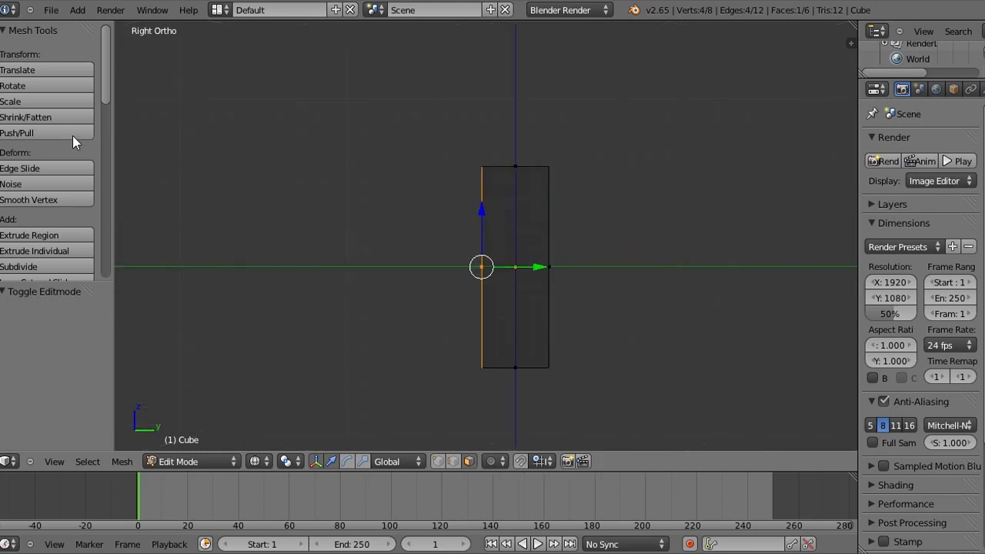
drag(100, 70, 104, 116)
scroll(49, 104, down, 1)
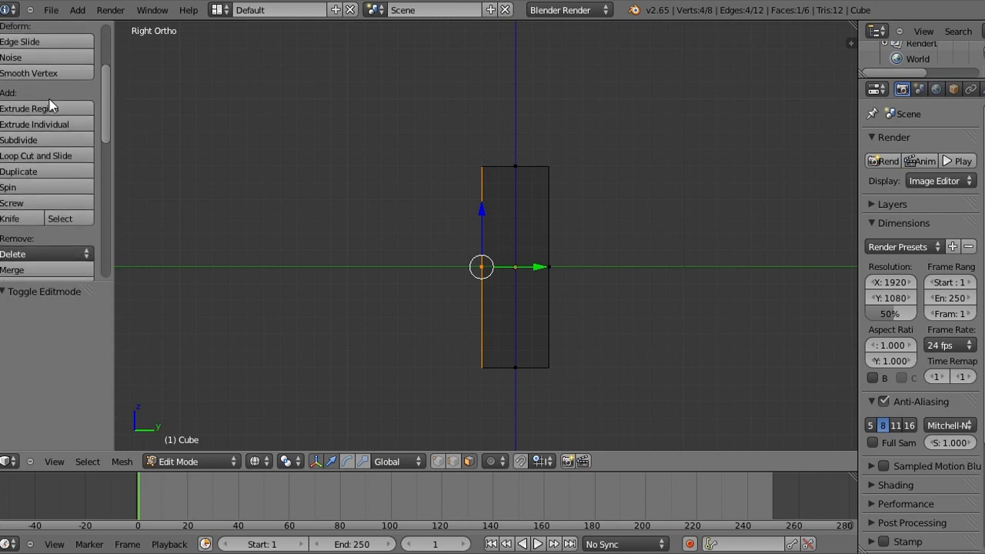
click(35, 156)
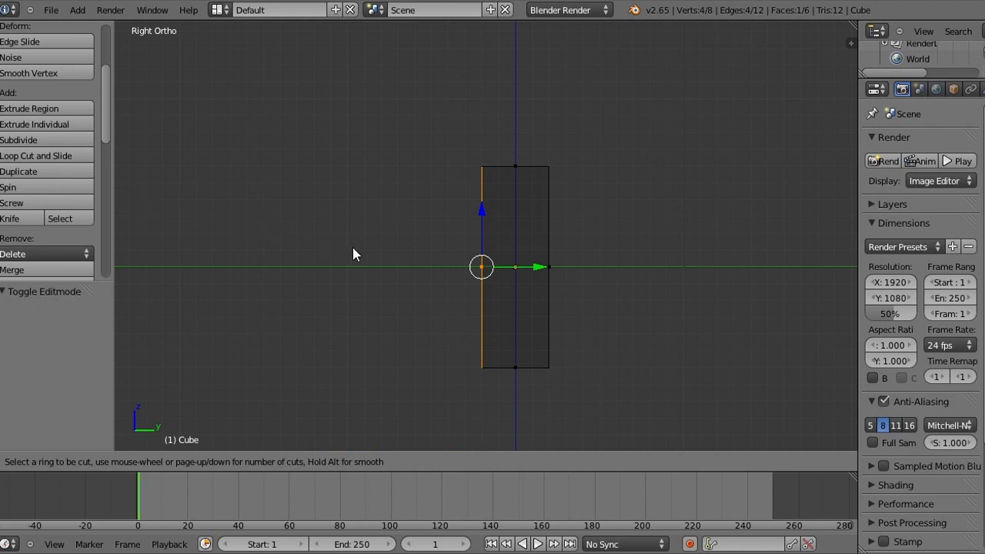
click(468, 269)
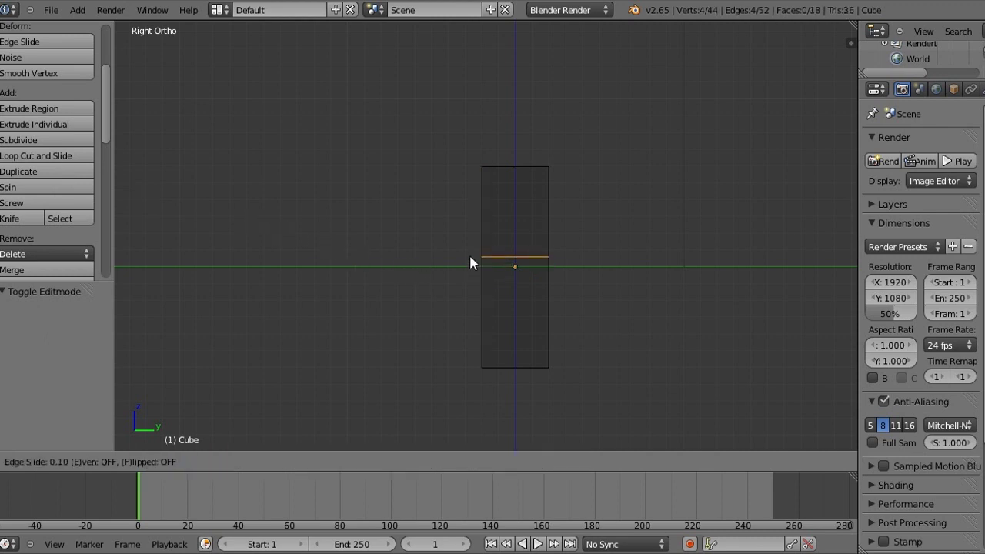
click(468, 249)
scroll(480, 269, up, 1)
scroll(481, 269, up, 1)
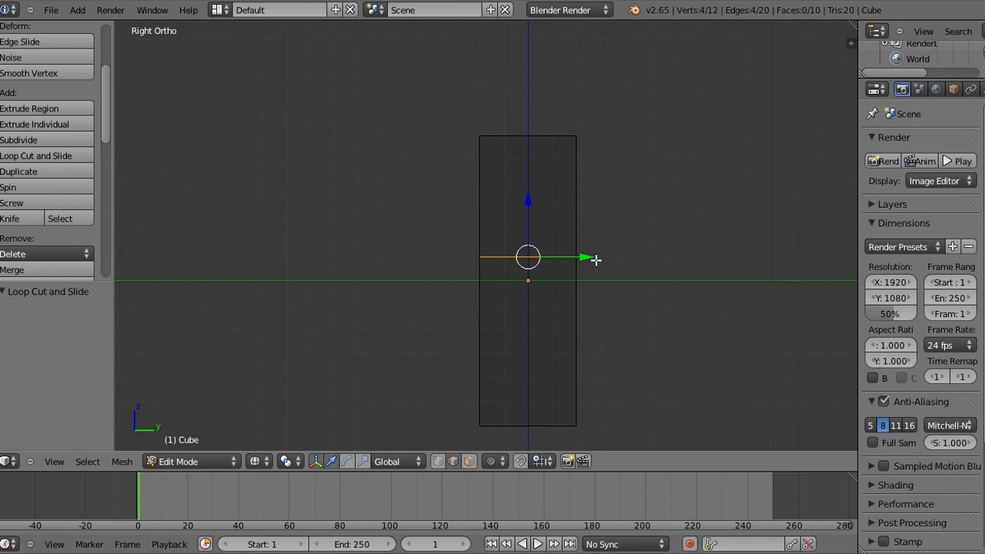
key(shift+s)
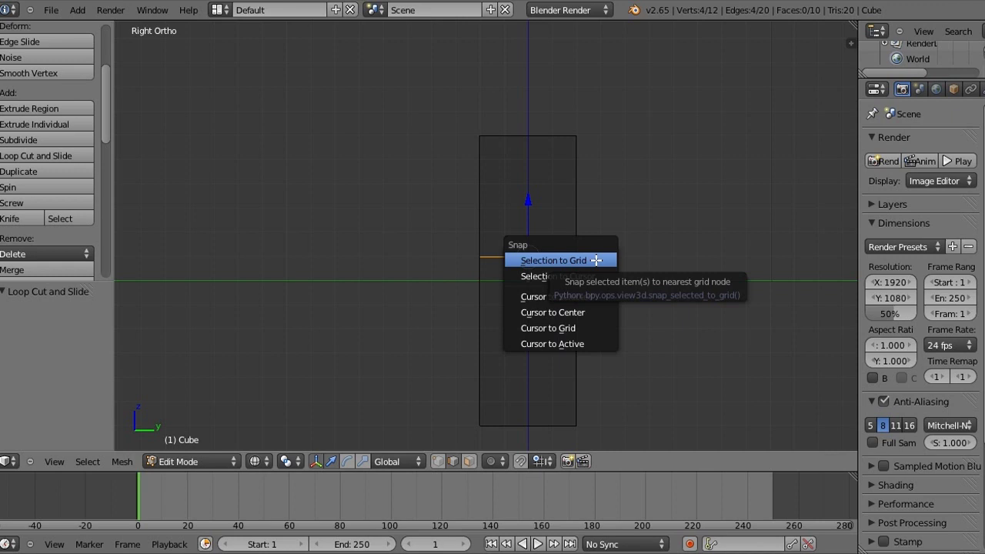
click(596, 260)
key(g)
key(z)
click(528, 208)
key(shift+s)
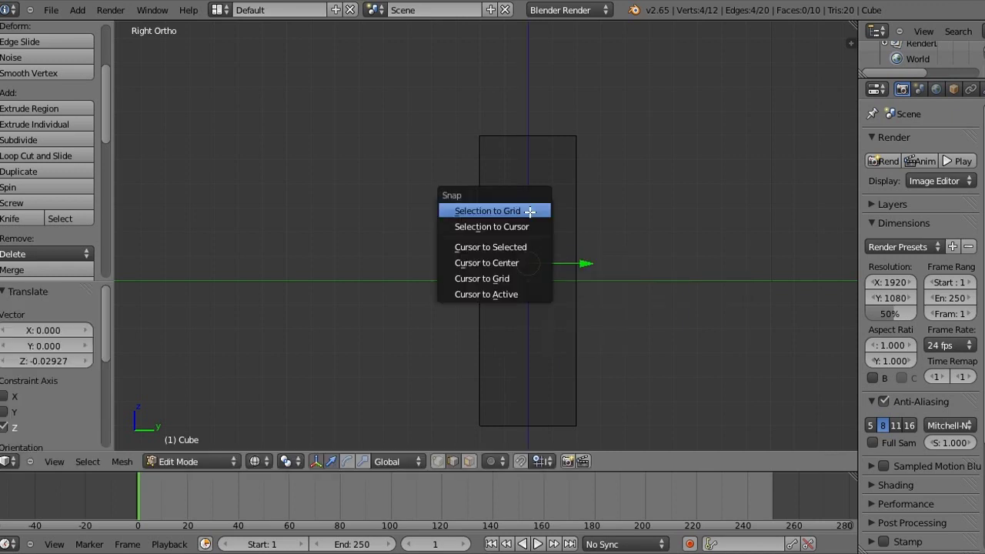
click(530, 211)
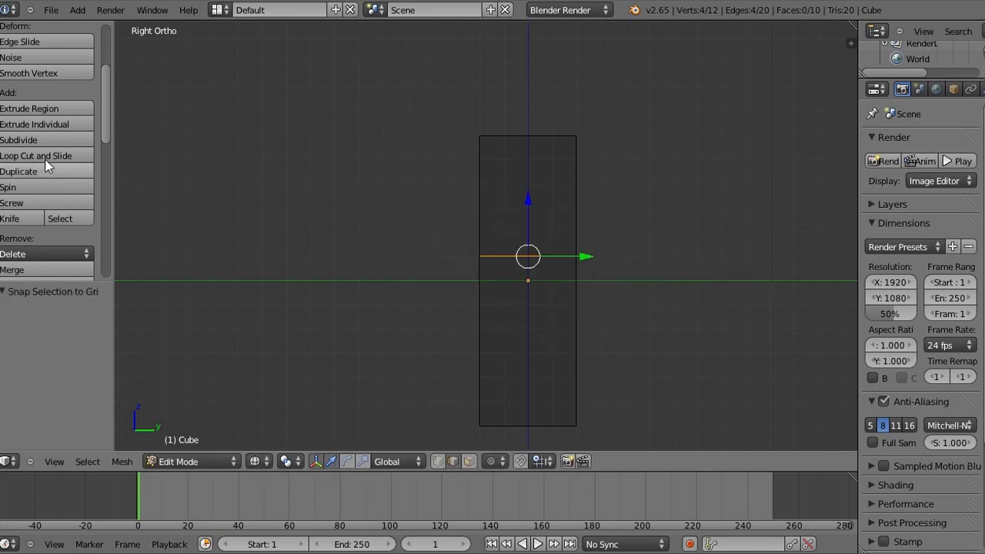
- Add a second edge loop just under the first one
click(46, 157)
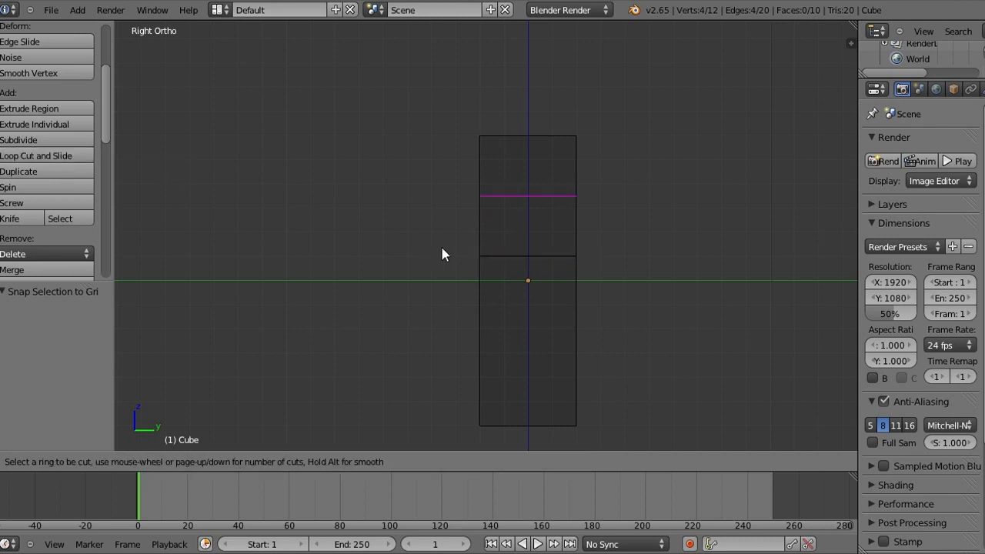
click(507, 333)
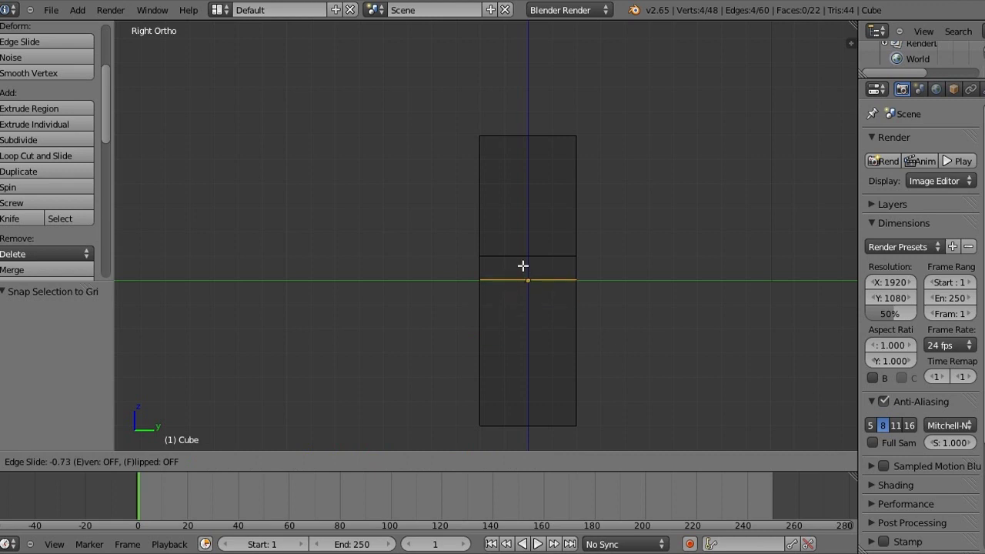
click(523, 265)
key(shift+s)
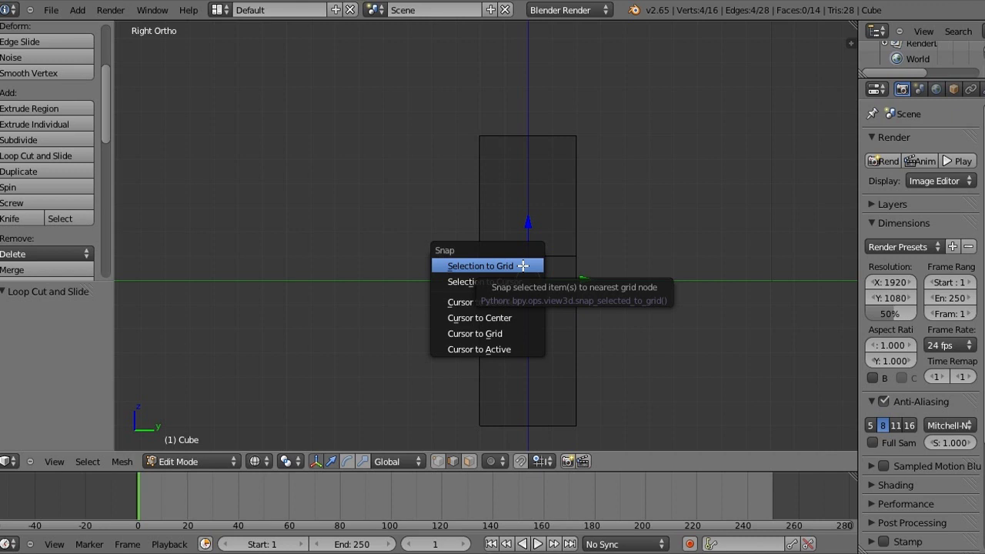
- Snap the second loop to the grid, then add a third loop below the pair and snap it too
click(523, 265)
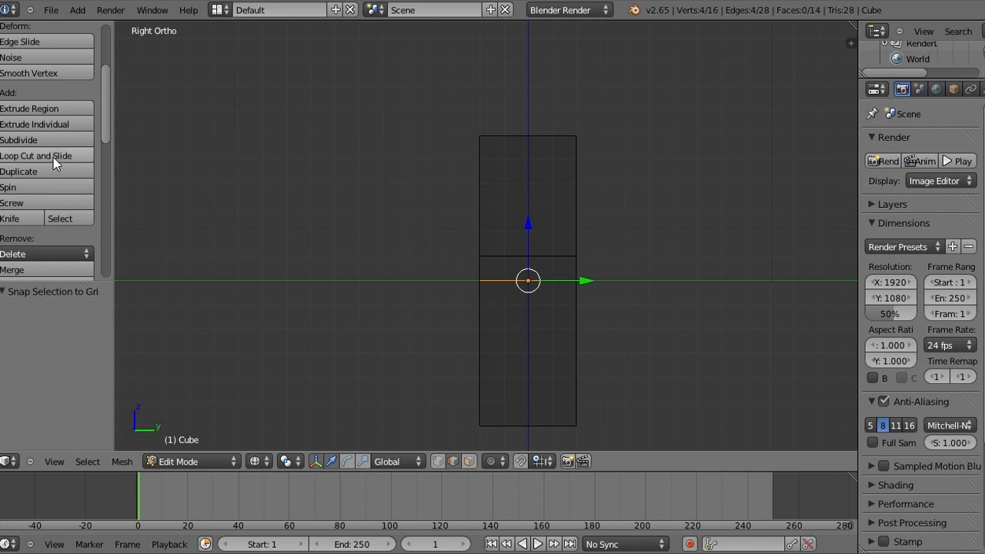
click(53, 157)
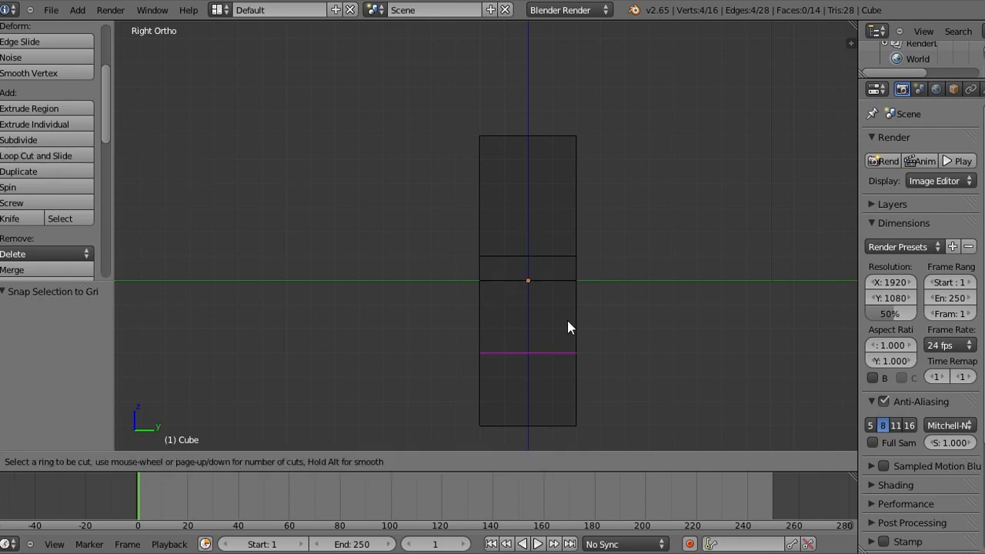
click(566, 327)
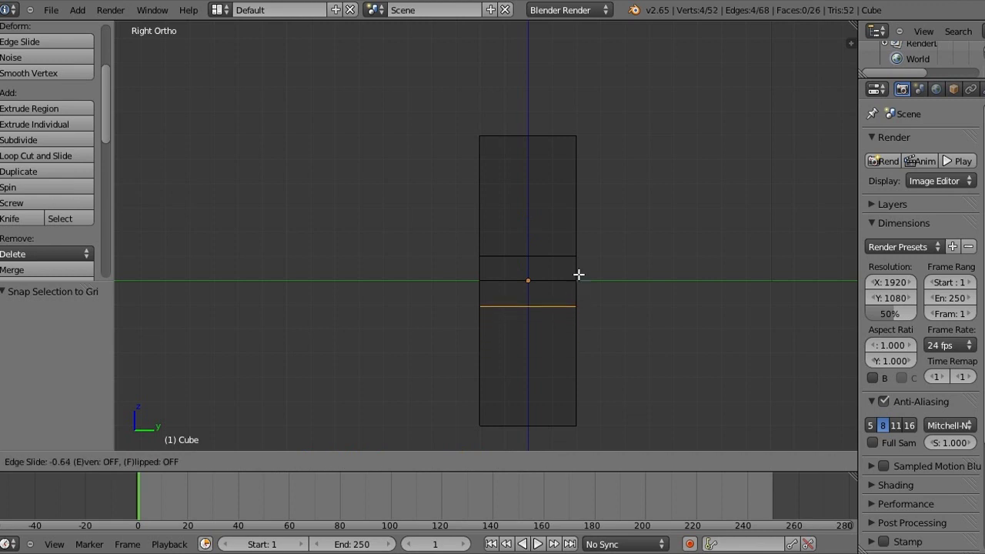
click(578, 274)
key(shift+s)
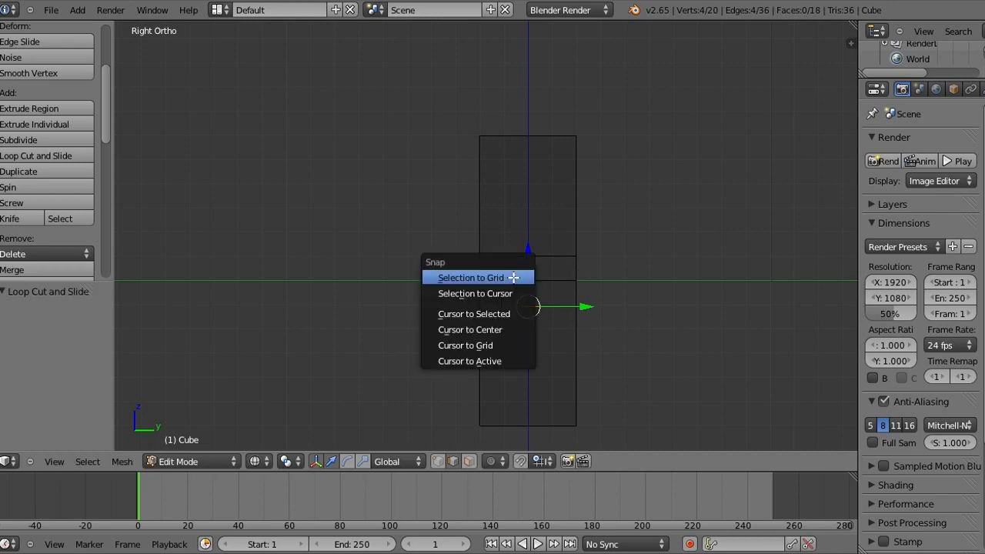
click(513, 277)
middle_drag(490, 325, 328, 338)
scroll(693, 369, down, 3)
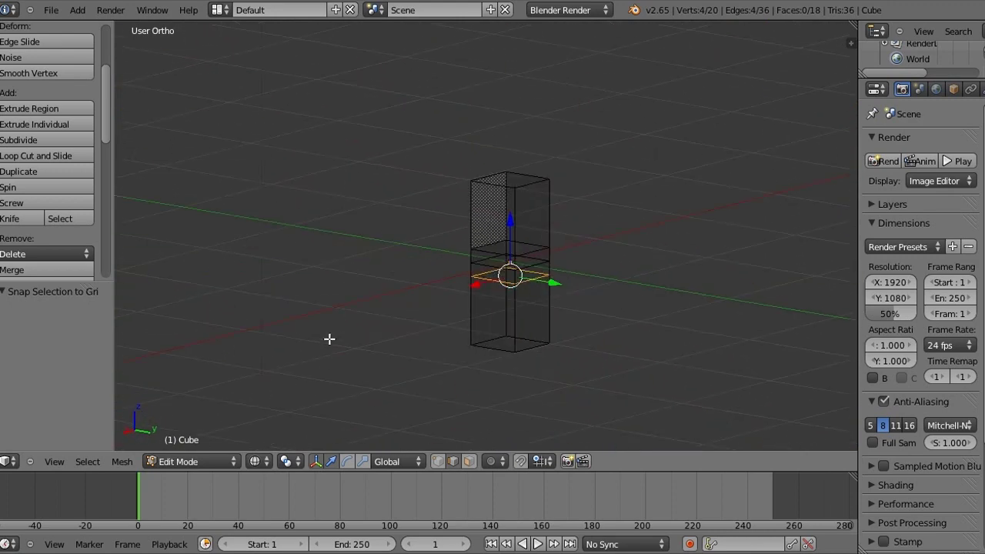
middle_drag(329, 338, 558, 332)
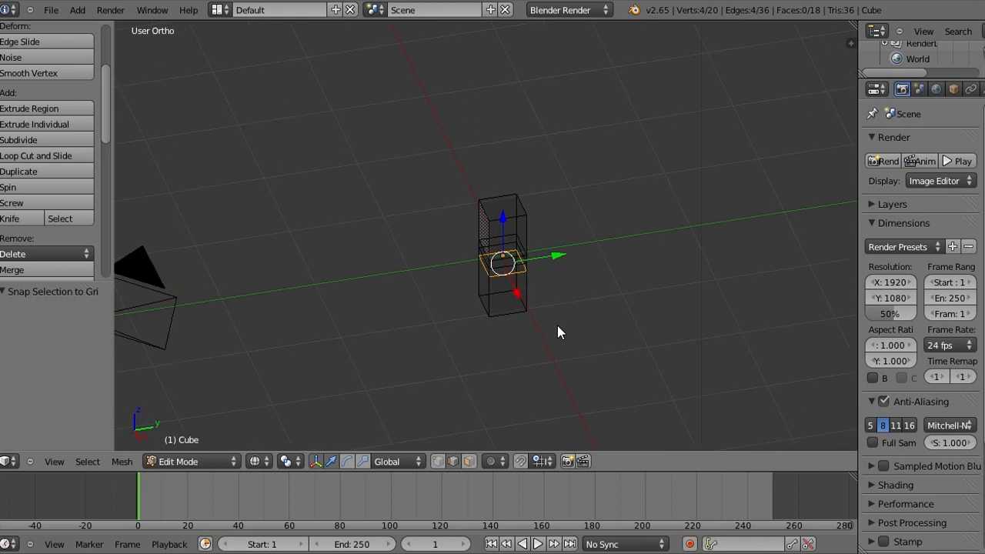
- Return to Object Mode in right side view and open the Add menu at Armature
key(Tab)
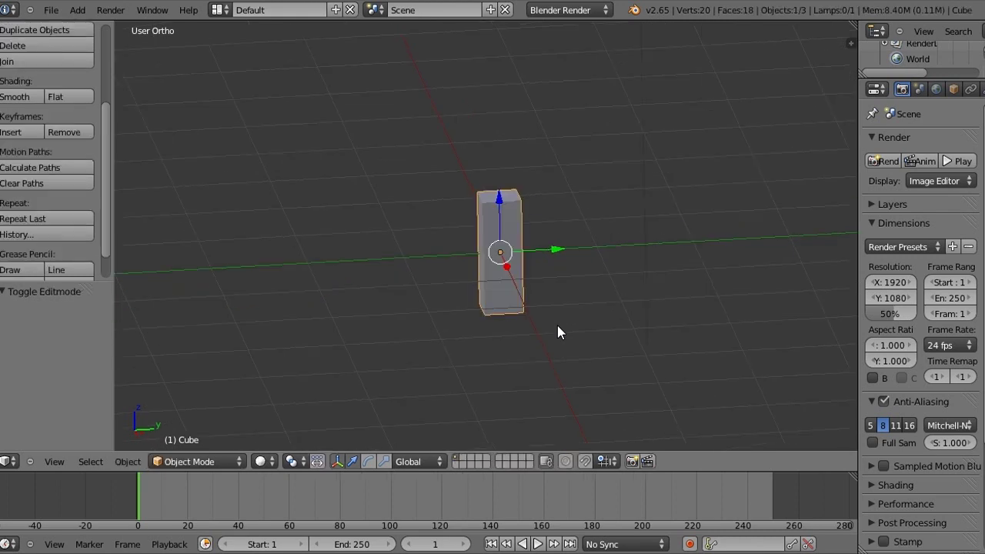
key(KP_3)
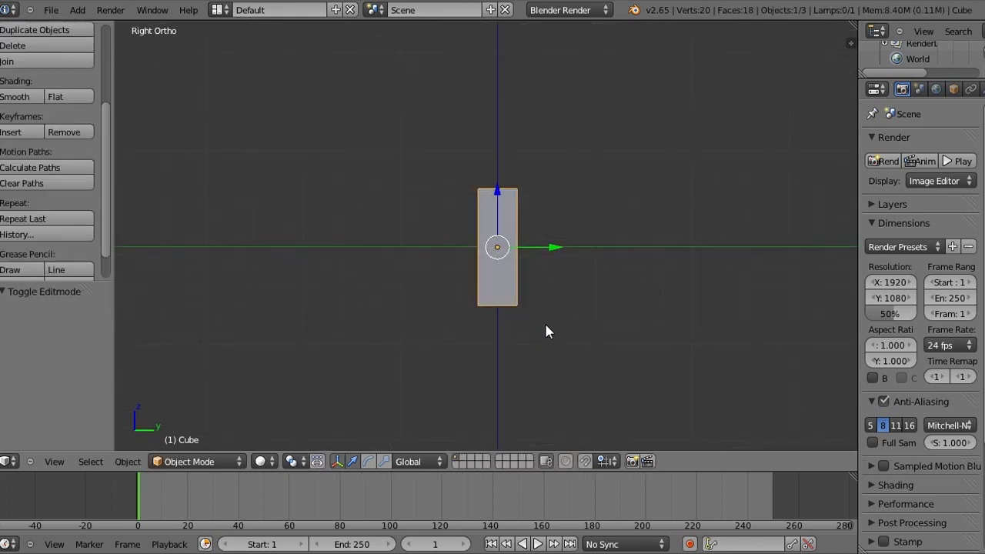
scroll(545, 332, up, 2)
key(shift+a)
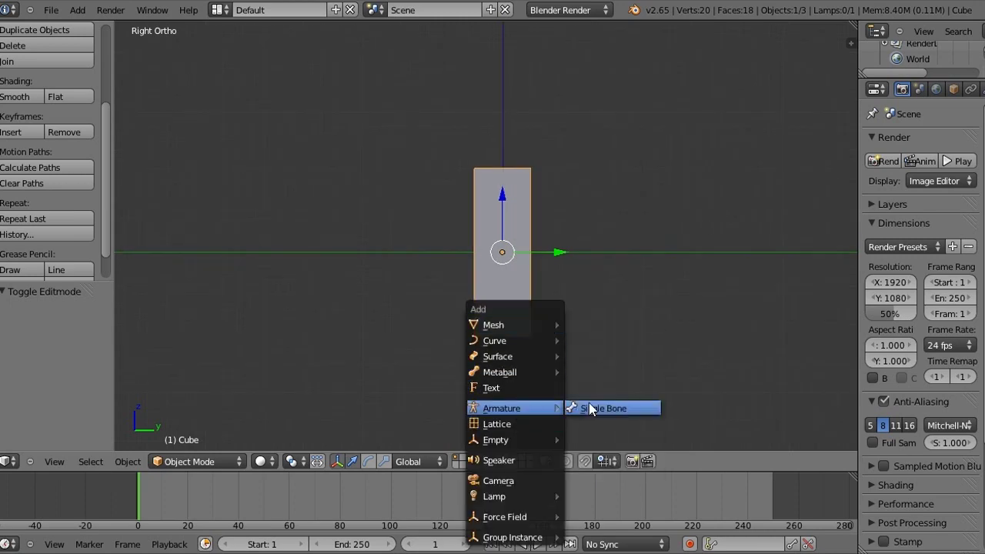
- Add a single-bone armature, move it 0.2 along Y and 0.4 up, and snap it to the grid
click(589, 409)
scroll(532, 282, down, 8)
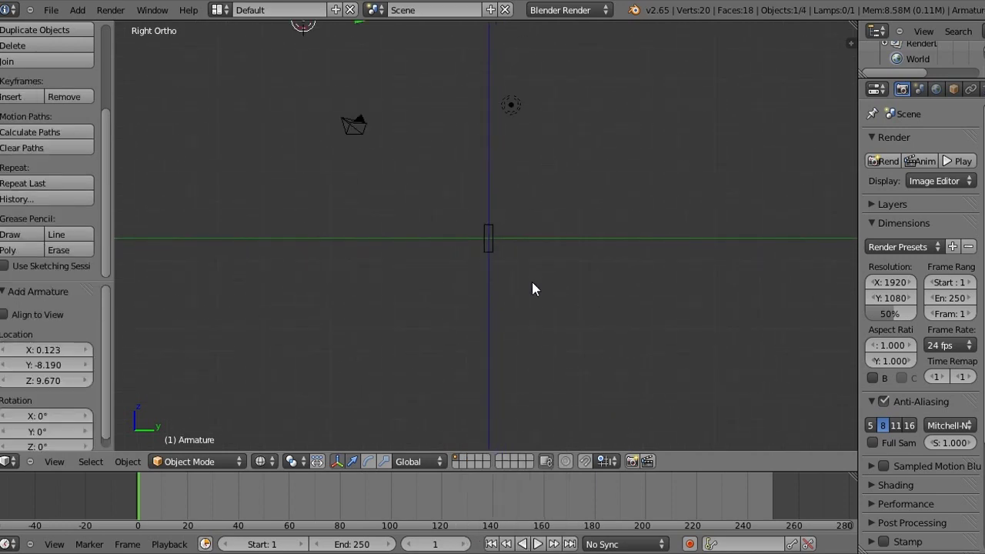
scroll(531, 285, down, 2)
click(486, 237)
key(g)
key(y)
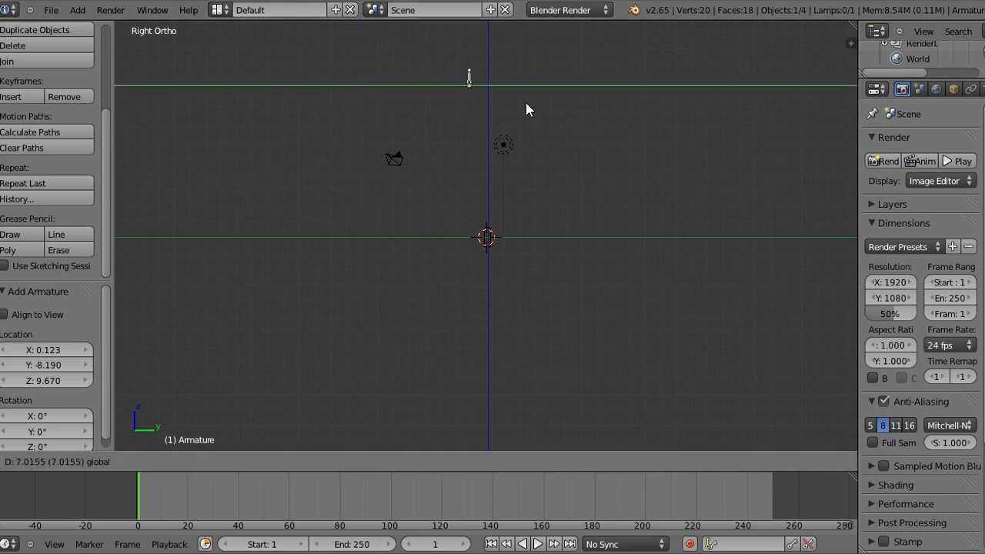
click(534, 106)
key(g)
key(z)
click(544, 267)
scroll(544, 266, up, 7)
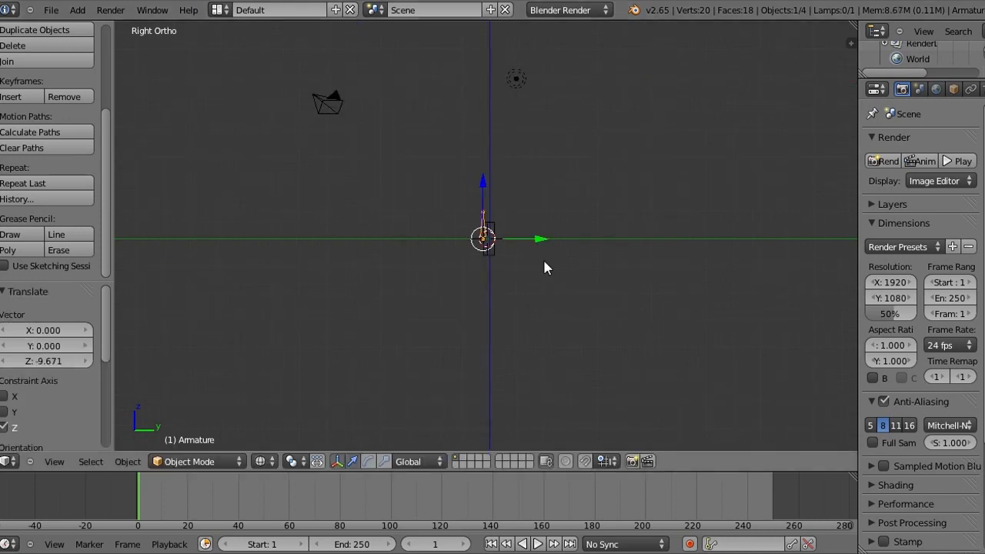
scroll(544, 266, up, 2)
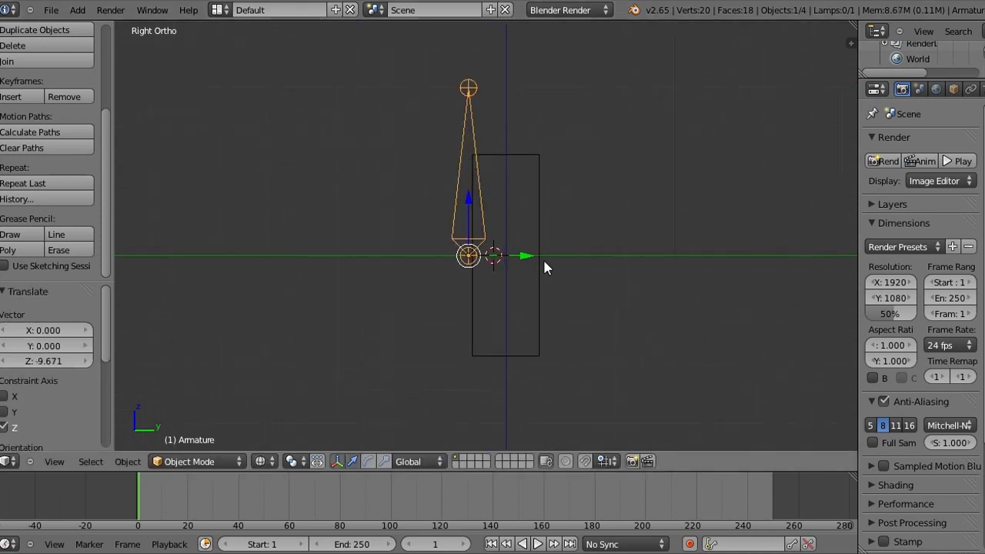
key(shift+s)
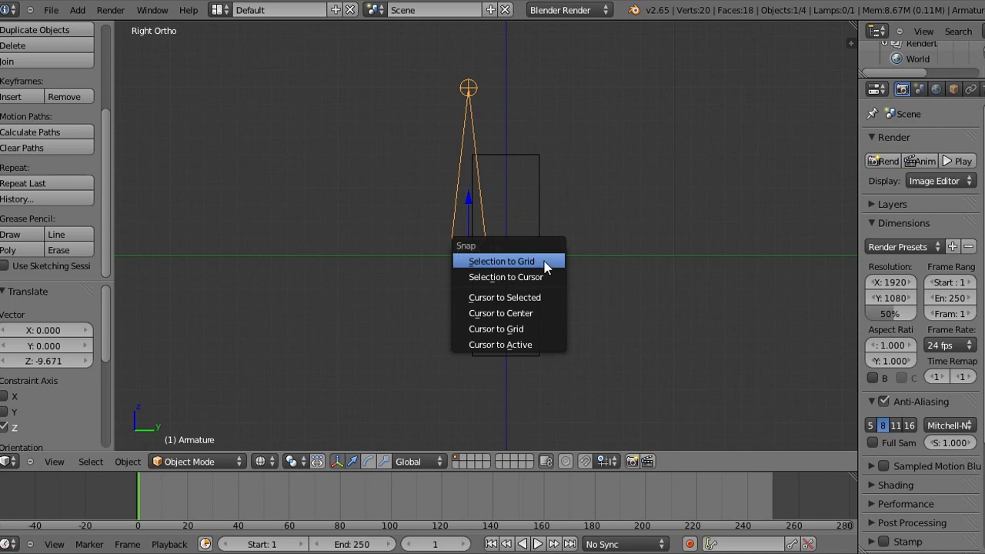
click(544, 264)
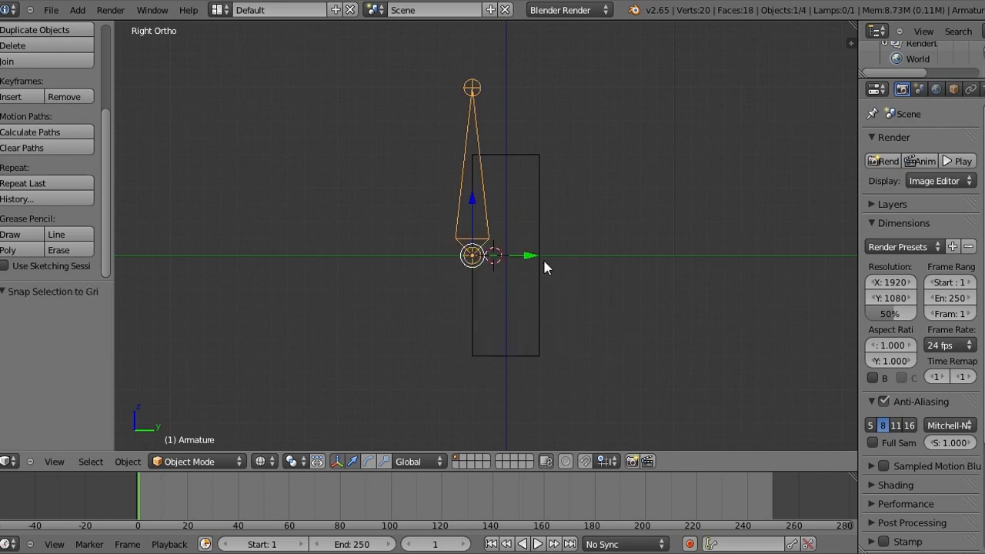
- Rotate the bone 180° to point down, snap it to the grid, and move it inside the block
key(Tab)
key(Tab)
text(r)
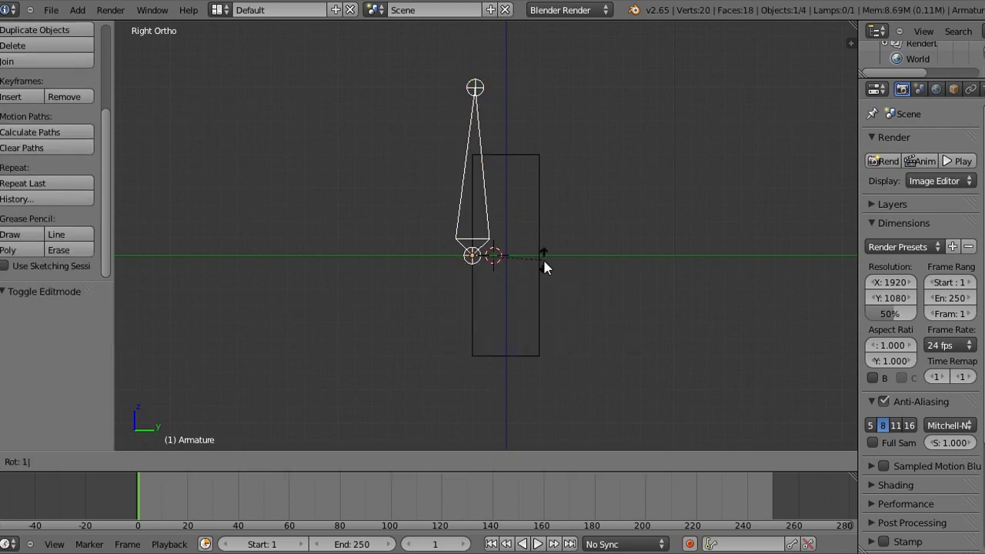
text(180)
key(Return)
key(shift+s)
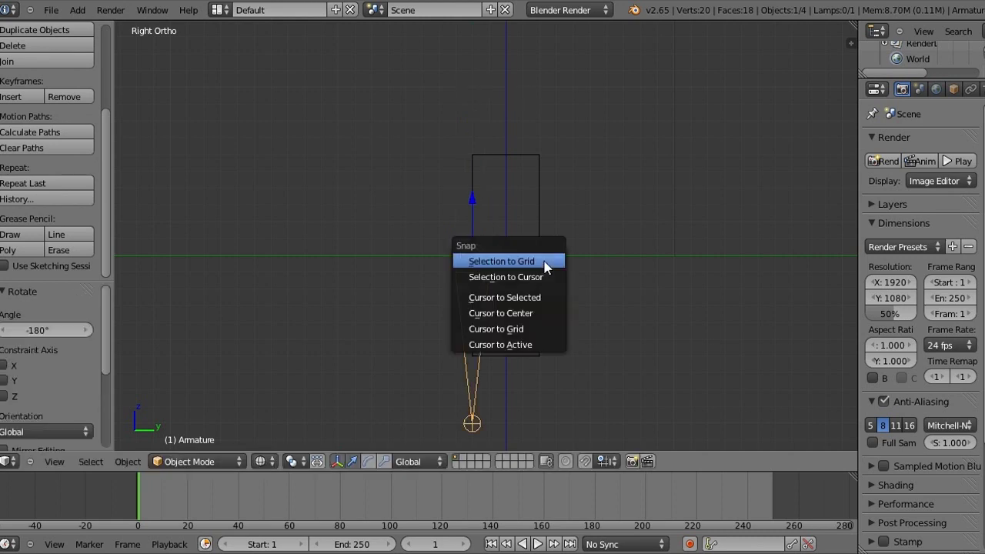
click(544, 262)
key(g)
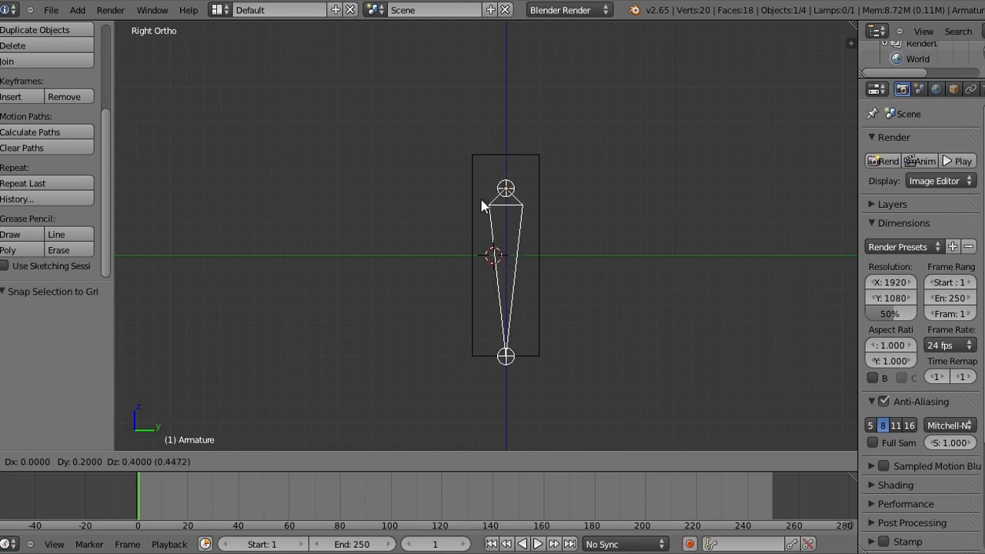
click(481, 199)
middle_drag(481, 199, 481, 199)
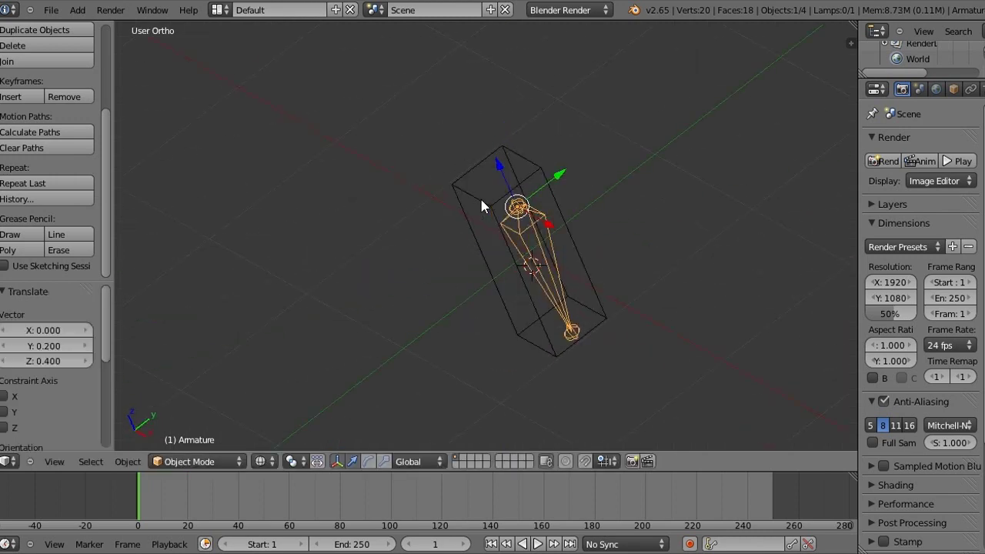
- From the top view, snap the armature to the grid and shift it 0.1 along negative X
key(KP_7)
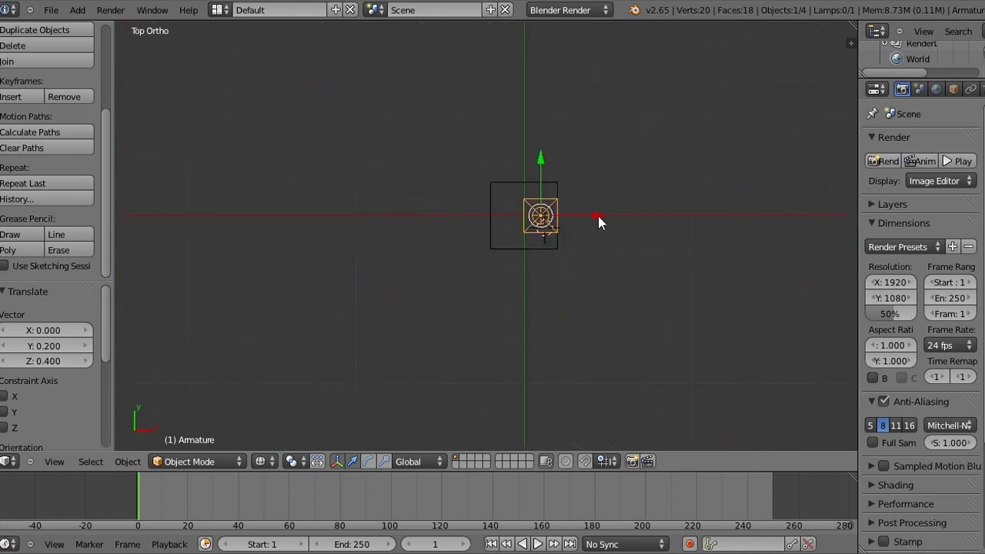
key(shift+s)
click(595, 216)
key(g)
key(x)
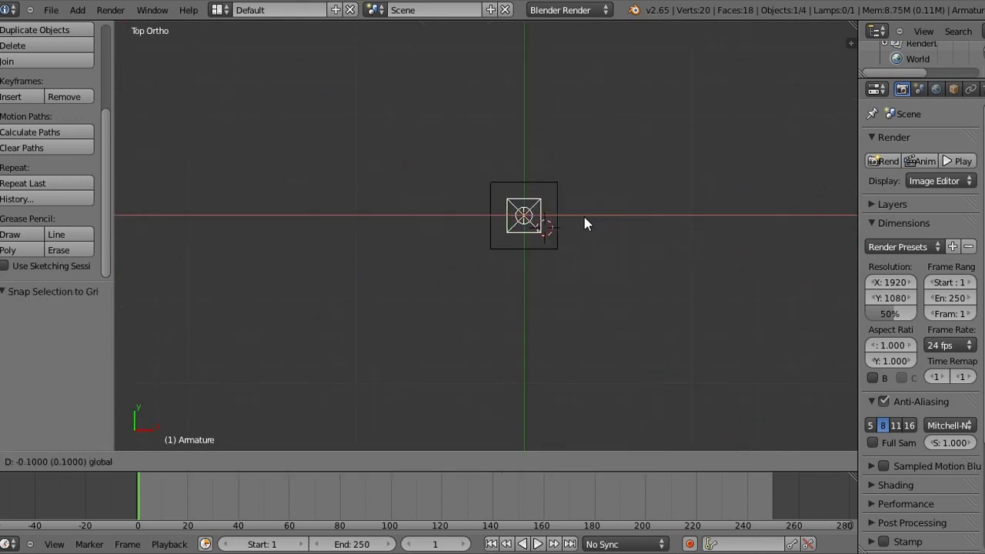
click(585, 223)
middle_drag(585, 223, 585, 223)
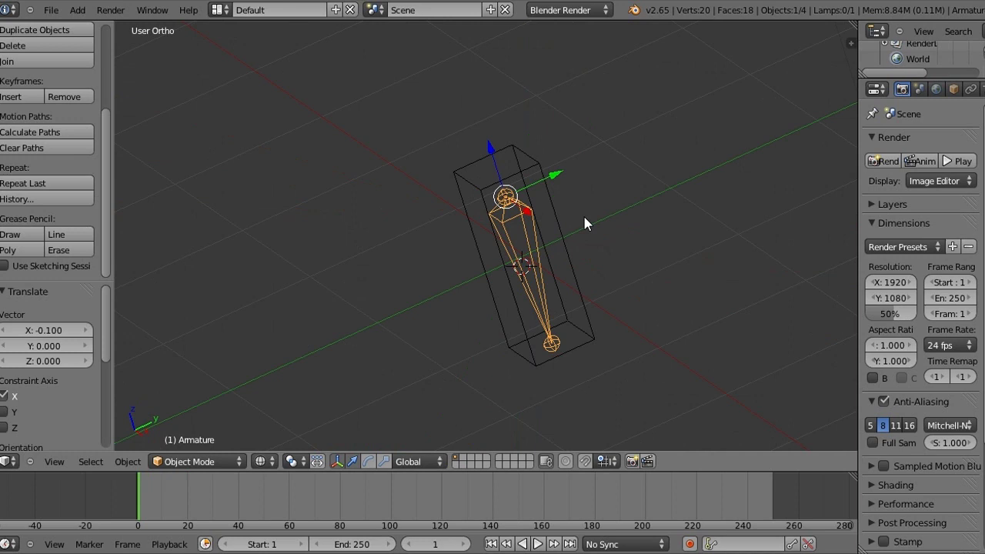
- Raise the bone's tip 0.6 and extrude a second bone 0.6 downward from it
key(KP_3)
key(Tab)
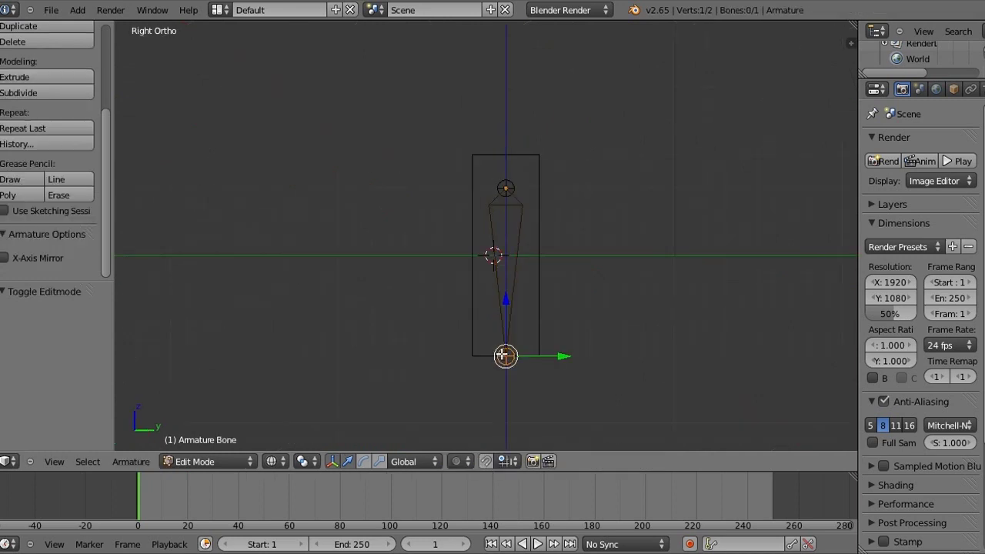
key(g)
key(z)
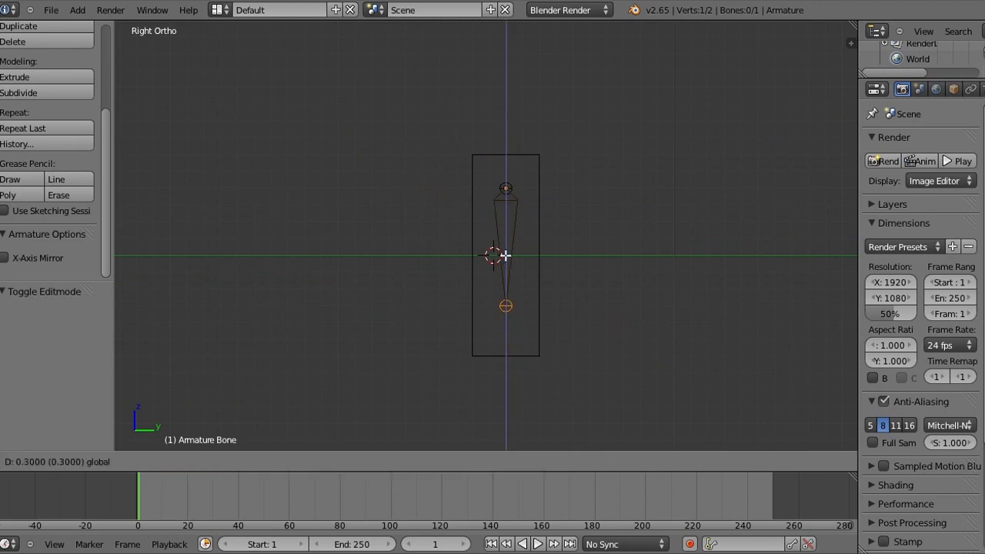
click(516, 208)
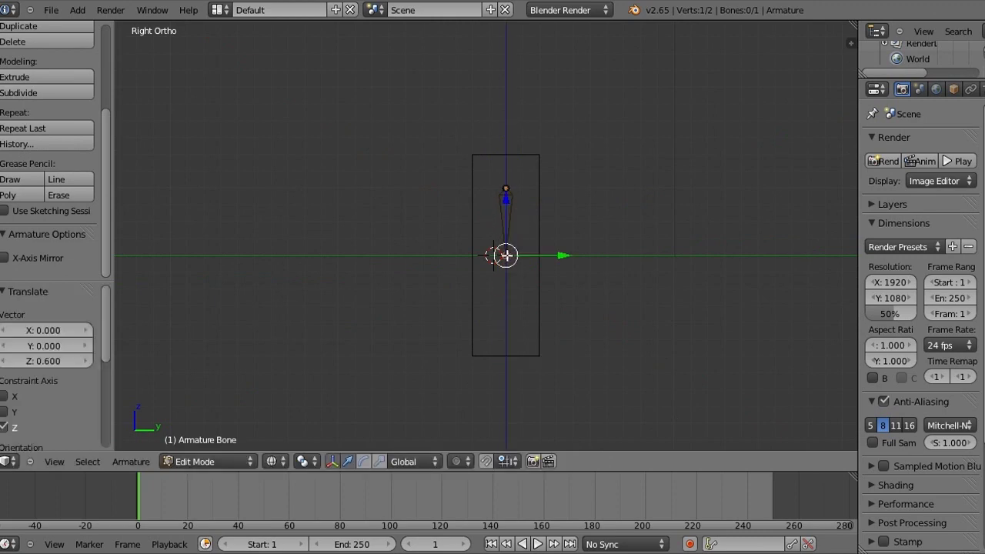
key(e)
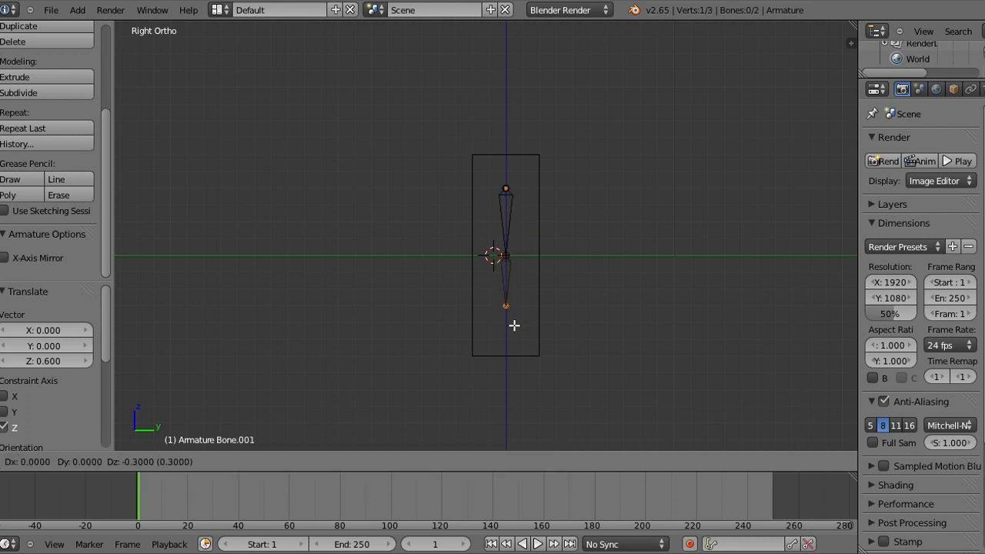
click(513, 367)
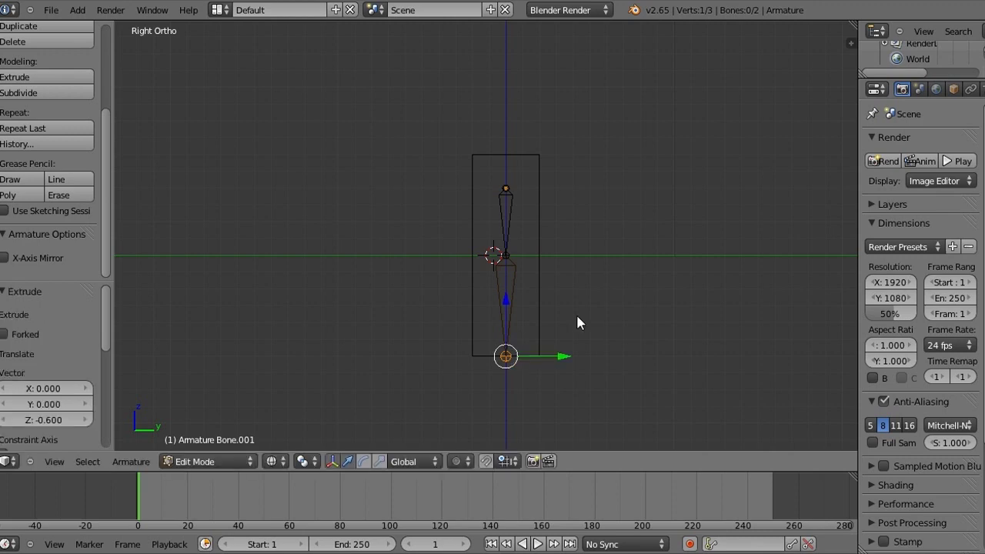
key(Tab)
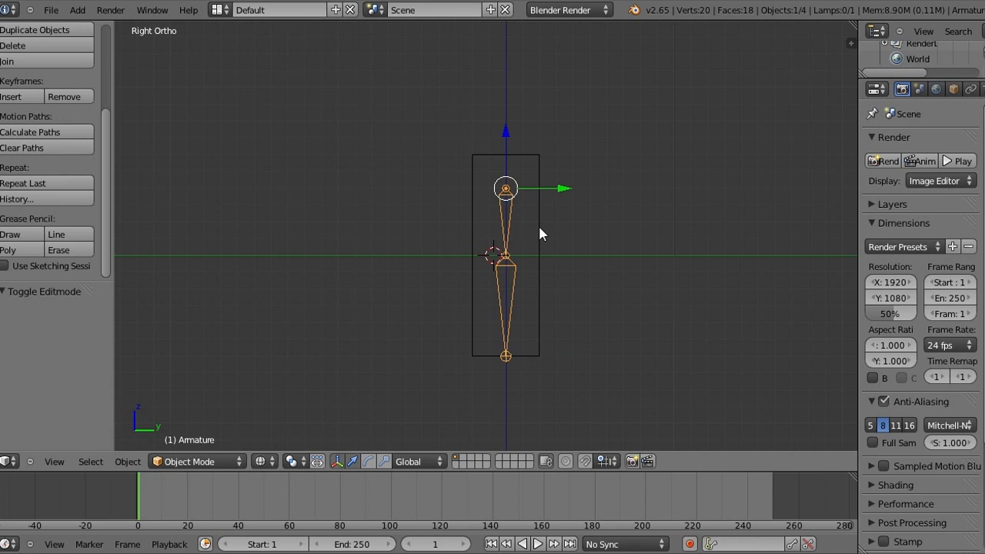
- Parent the arm block to the armature With Automatic Weights, then select just the armature
right_click(504, 208)
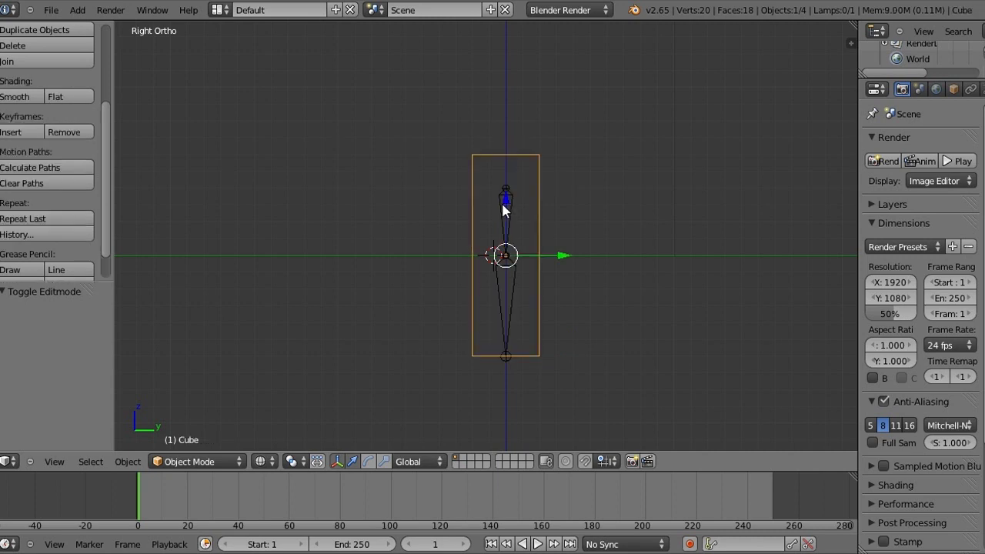
shift+right_click(503, 205)
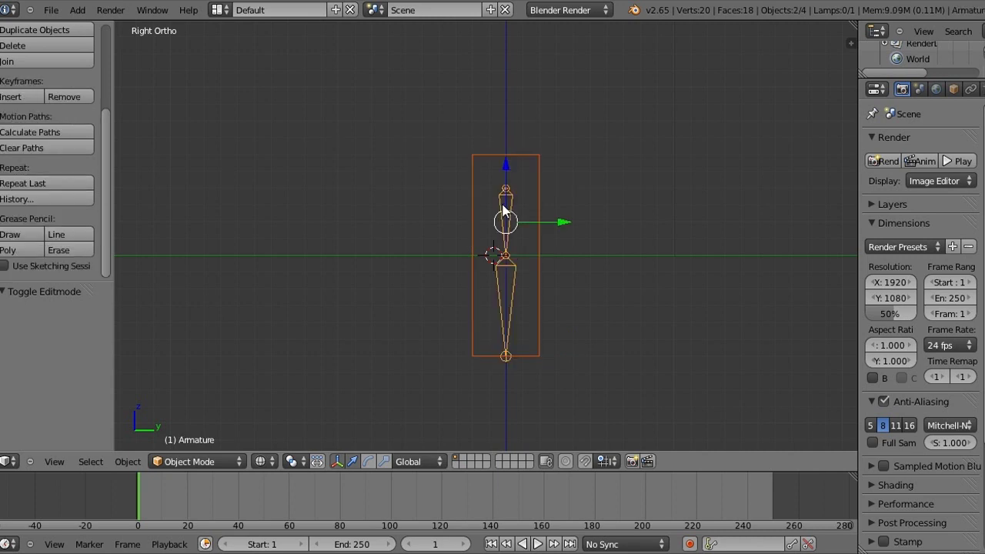
key(ctrl+p)
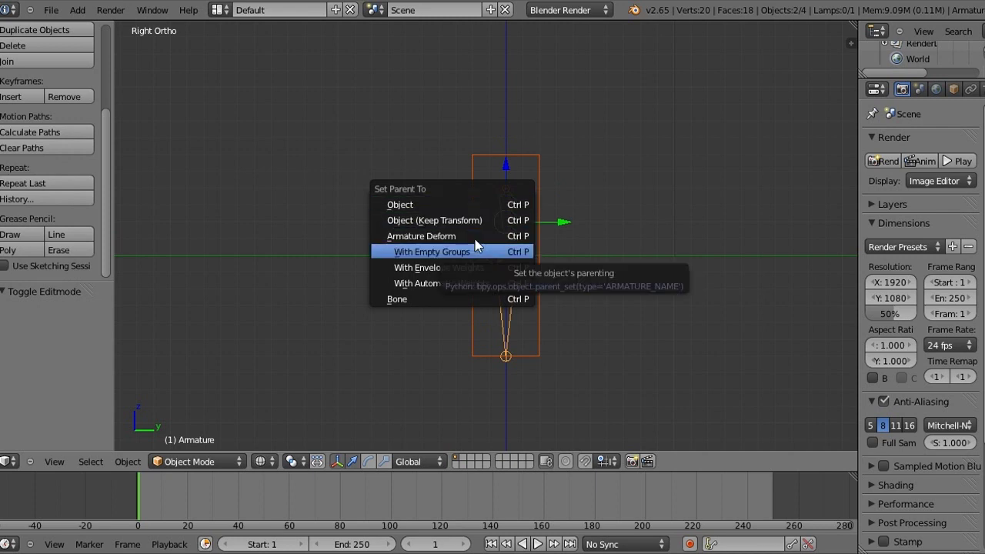
click(477, 286)
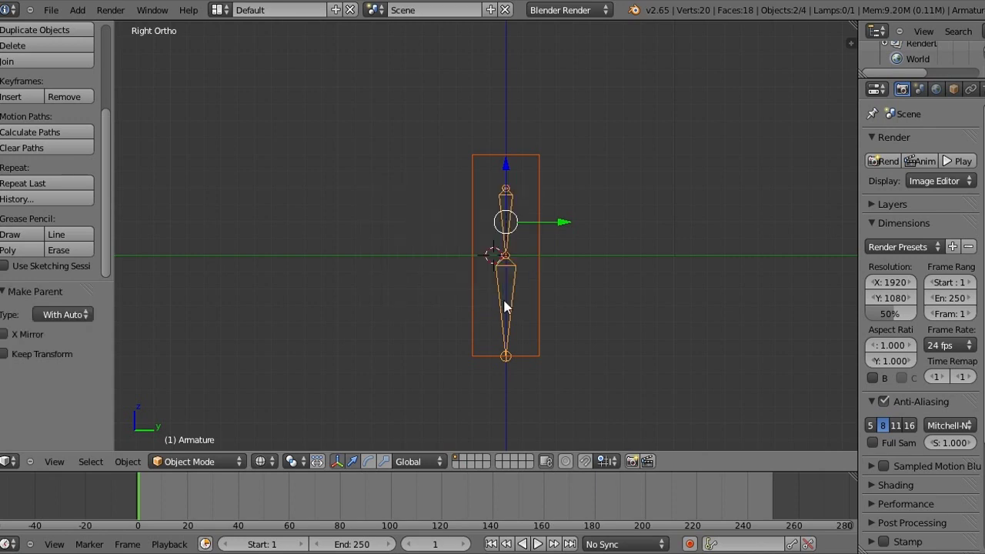
right_click(503, 297)
click(189, 467)
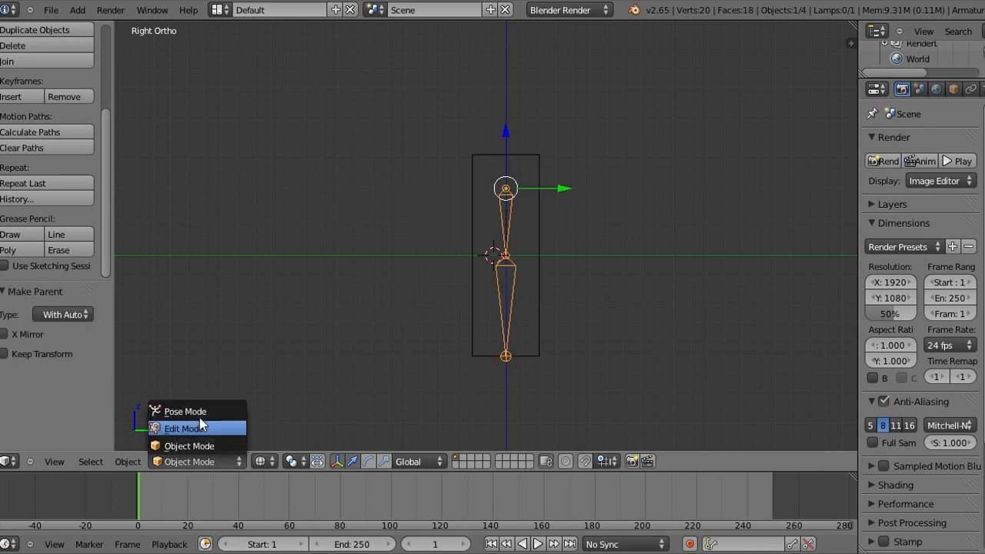
click(200, 408)
right_click(511, 302)
key(r)
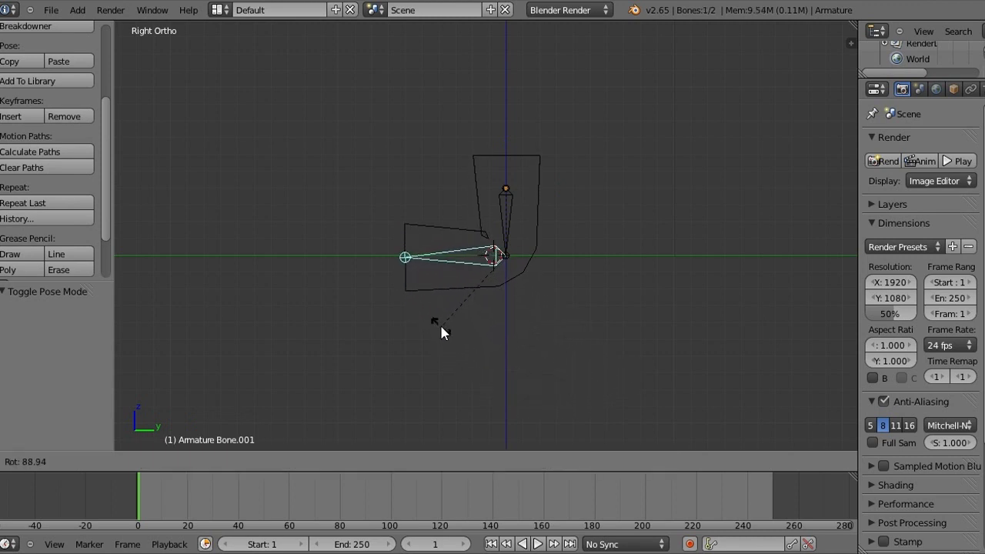
click(560, 210)
key(z)
mouse_move(559, 211)
middle_down()
mouse_move(614, 275)
mouse_move(407, 321)
mouse_move(321, 261)
mouse_move(431, 216)
mouse_move(559, 246)
mouse_move(624, 275)
middle_up()
key(ctrl+z)
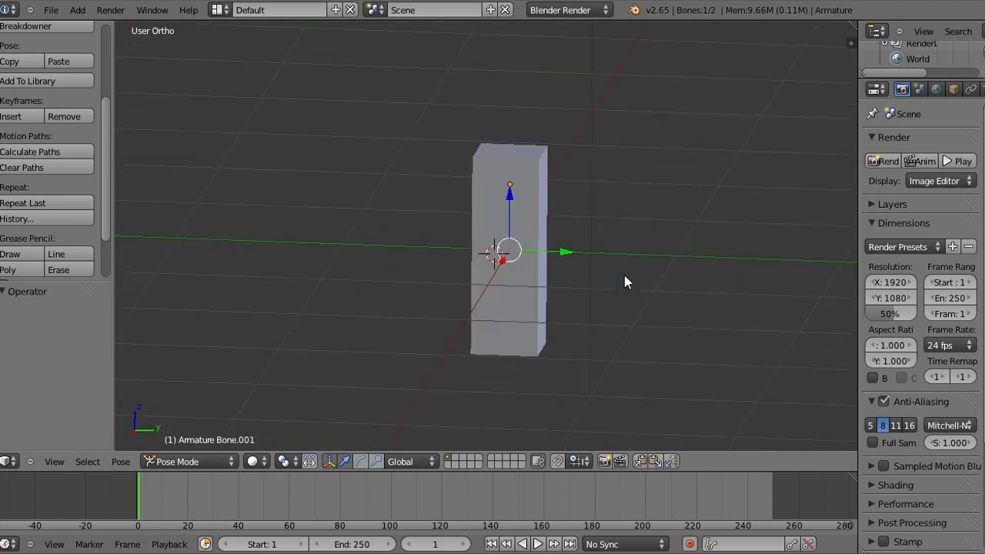
middle_drag(624, 275, 547, 158)
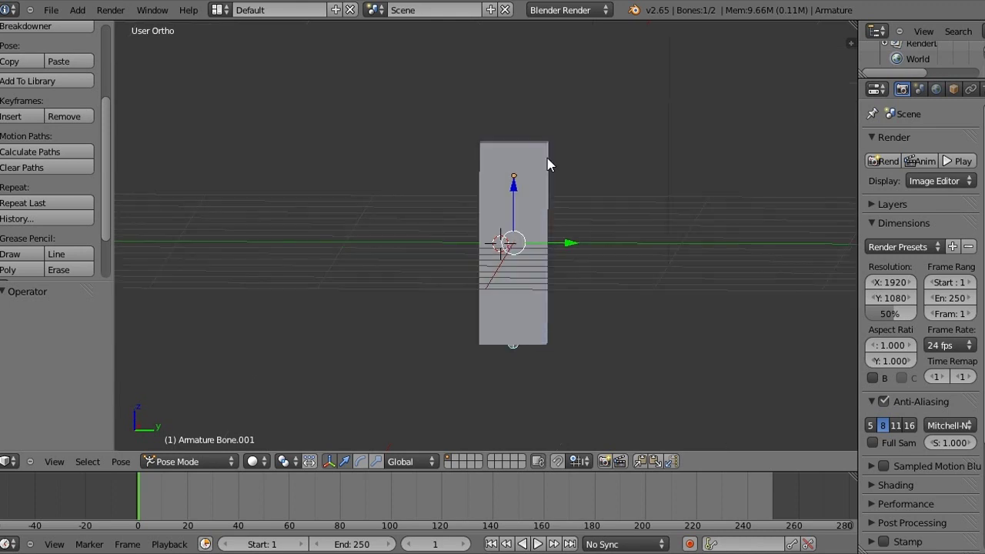
key(KP_3)
key(z)
- Widen the Properties editor and enable Preserve Volume on the arm's Armature modifier
key(ctrl+z)
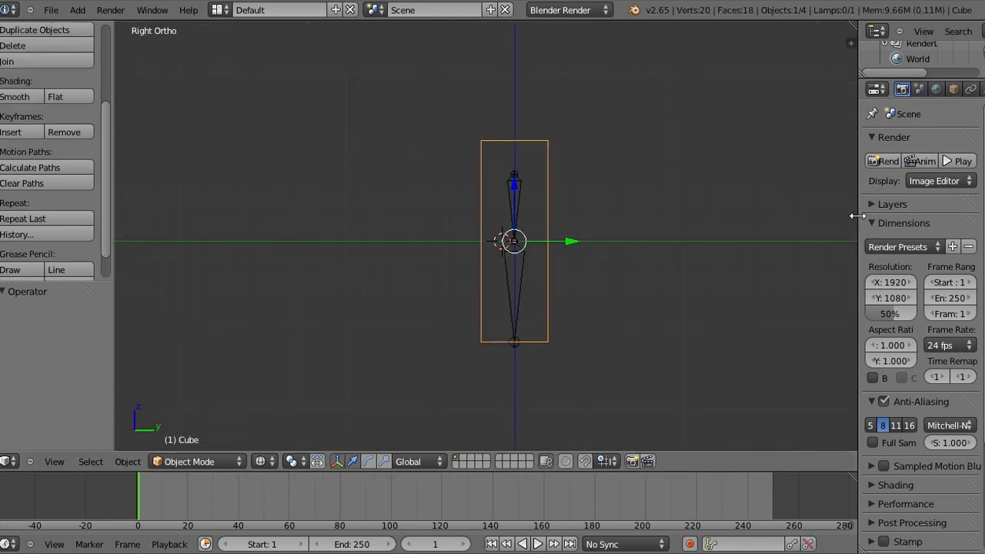
drag(858, 224, 748, 153)
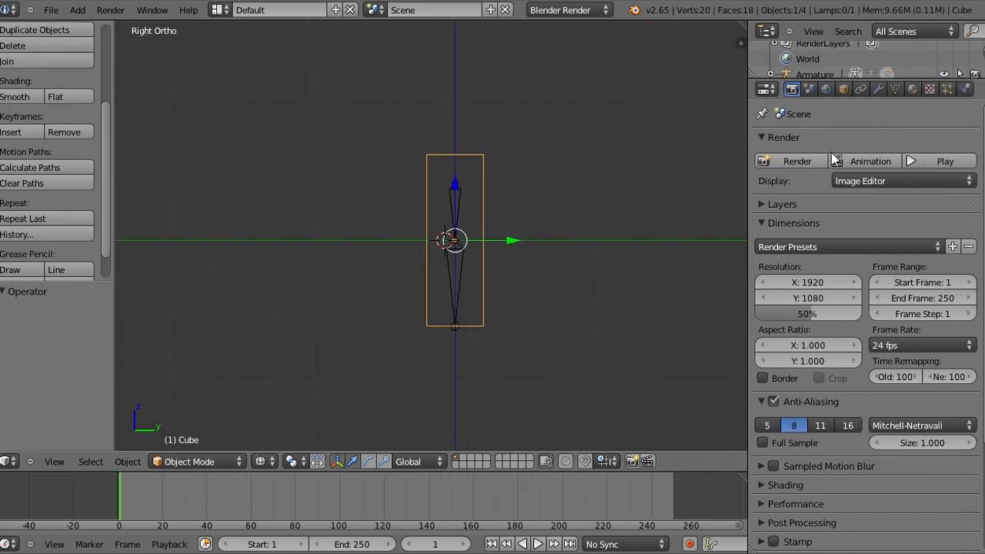
click(883, 91)
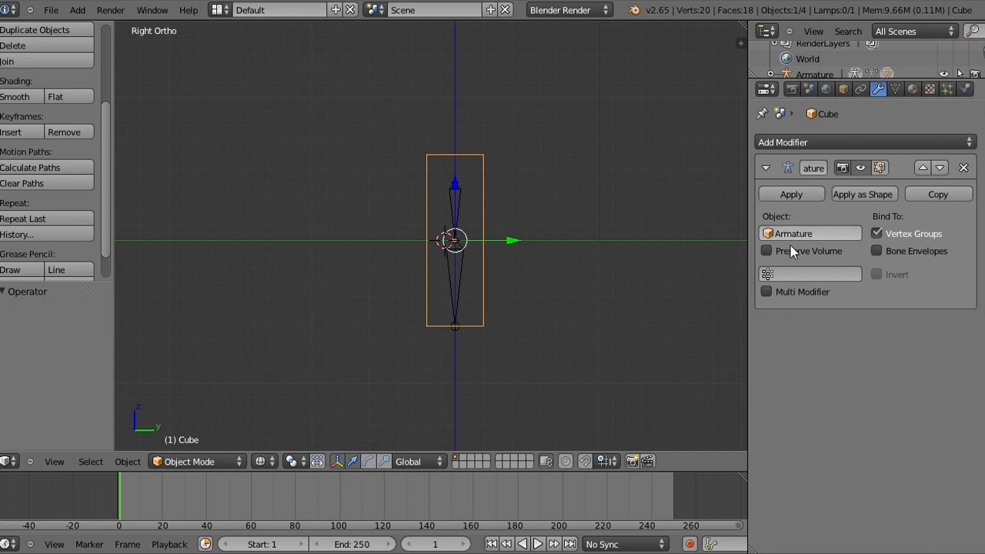
click(768, 250)
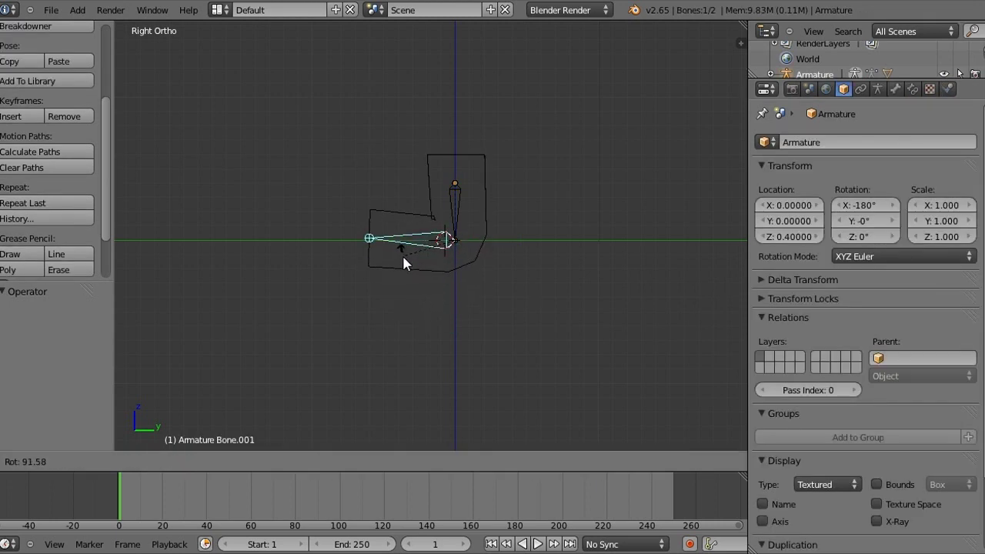
- Bend the lower bone about 92°, then trim the bend by -4.7°
click(402, 252)
key(r)
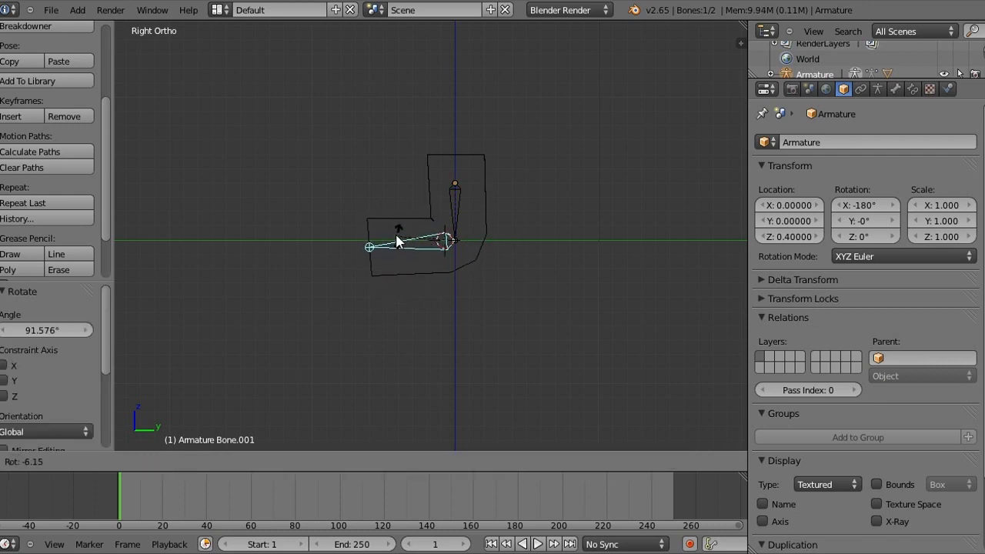
click(398, 237)
mouse_move(398, 237)
middle_down()
mouse_move(485, 278)
mouse_move(411, 240)
mouse_move(431, 249)
middle_up()
- Switch to solid shading and tilt the lower bone about 4.9° around X
key(z)
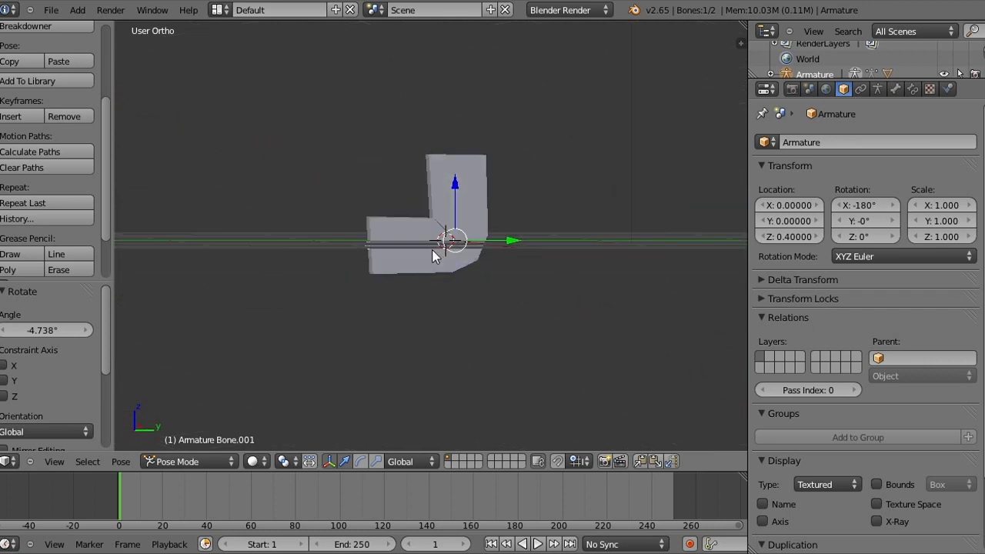
key(r)
key(z)
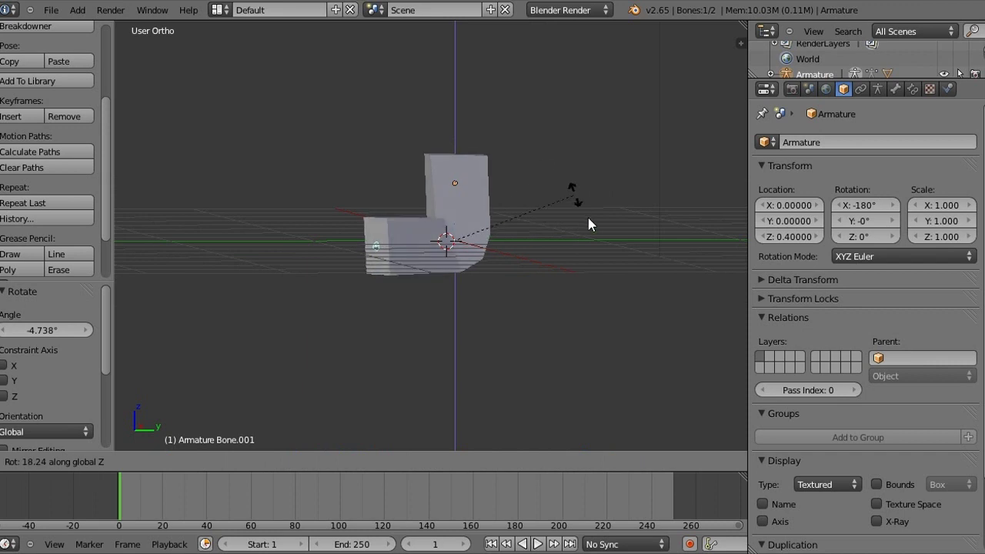
right_click(601, 245)
key(r)
key(y)
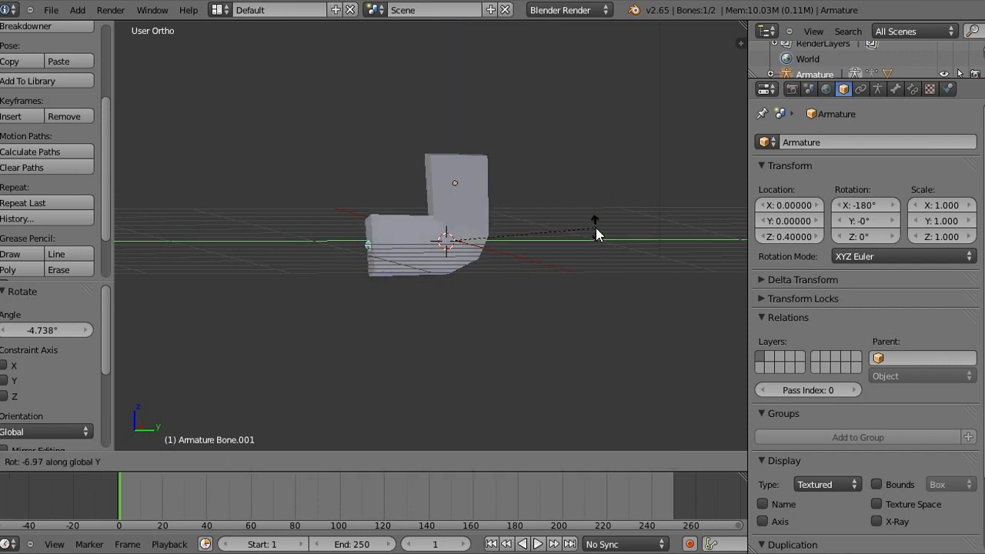
right_click(596, 228)
key(r)
key(x)
click(590, 217)
- Orbit in to inspect the white L-shaped arm, then deselect the bone
mouse_move(590, 217)
middle_down()
mouse_move(711, 288)
mouse_move(442, 317)
mouse_move(313, 263)
mouse_move(218, 161)
mouse_move(581, 202)
middle_up()
scroll(442, 317, up, 2)
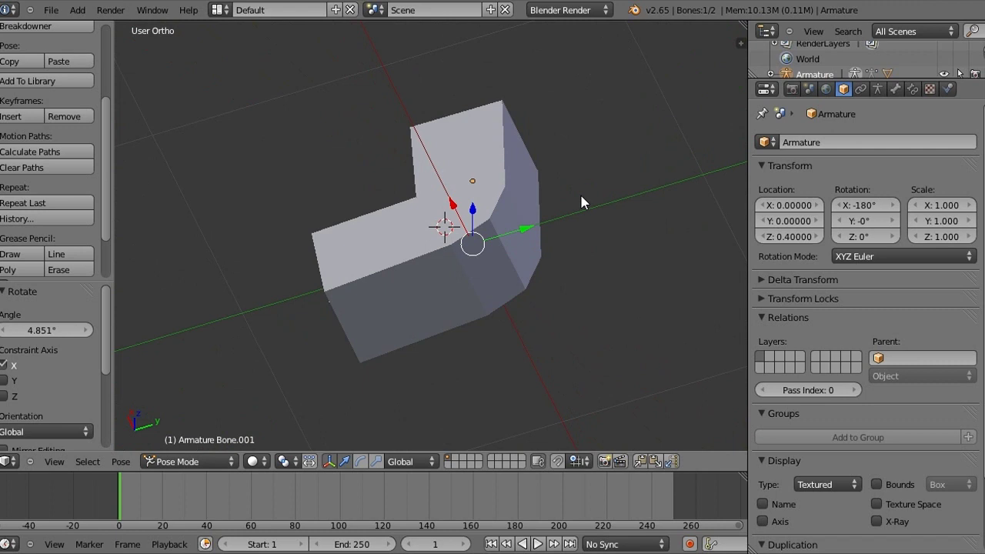
middle_drag(581, 202, 594, 331)
key(a)
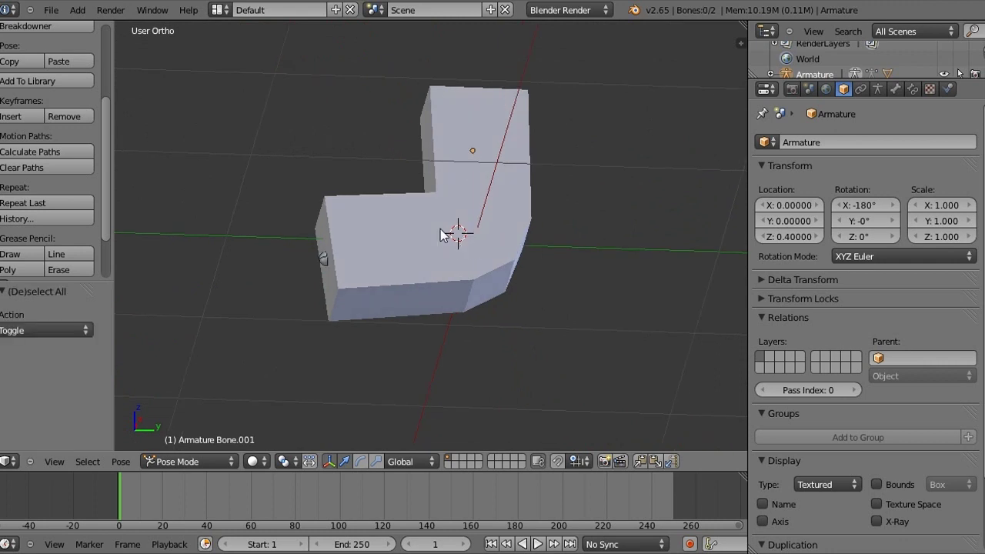
- Select both bones and clear all pose transforms so the arm block stands straight
key(a)
key(i)
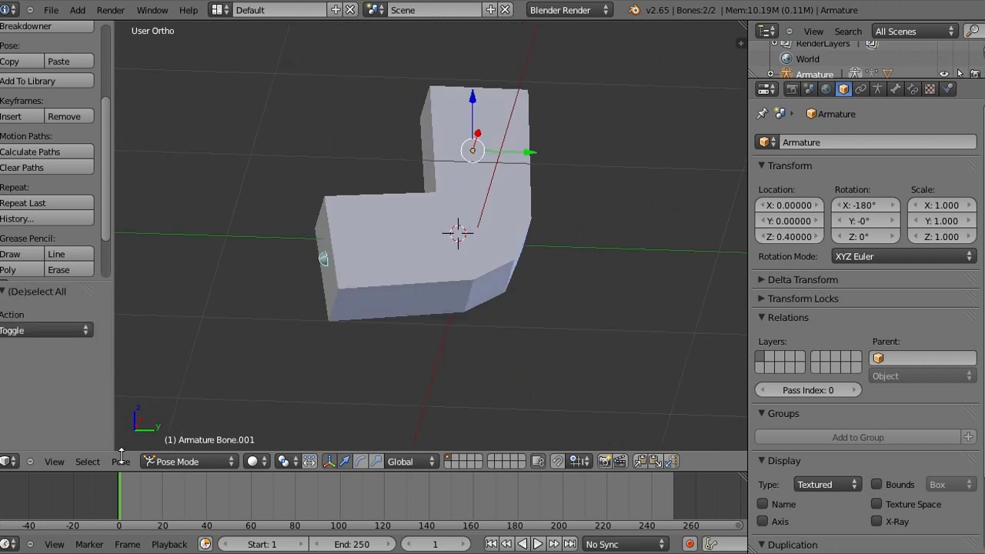
click(122, 462)
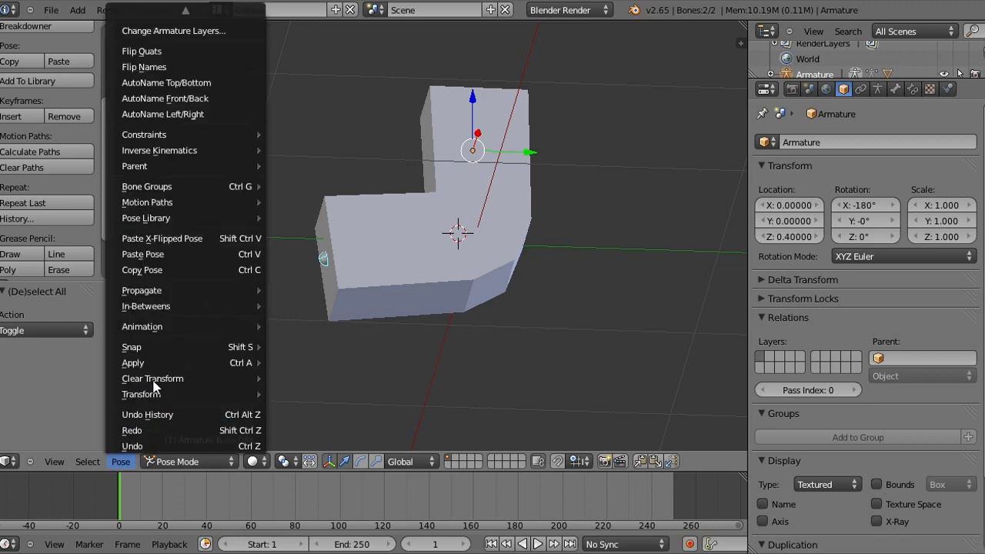
click(286, 379)
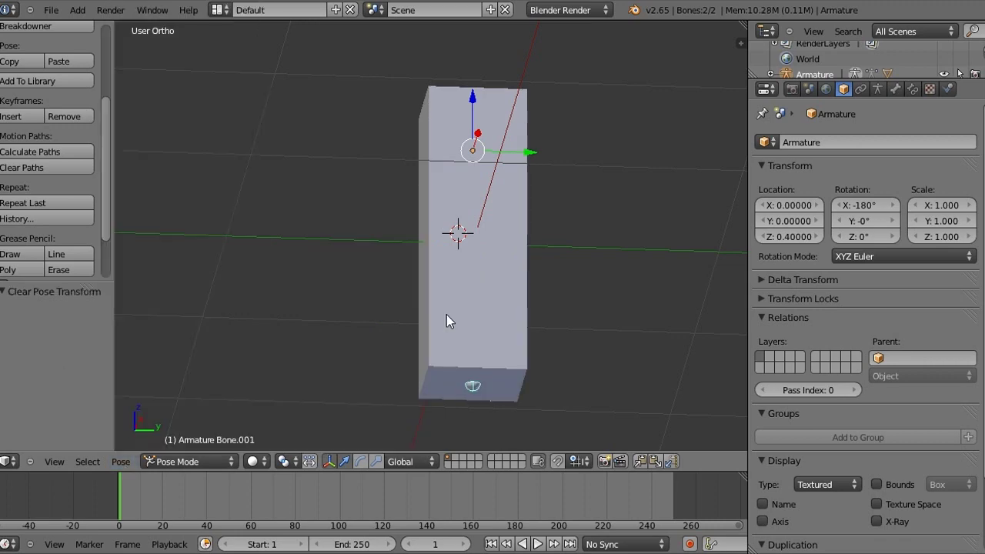
middle_drag(545, 320, 568, 267)
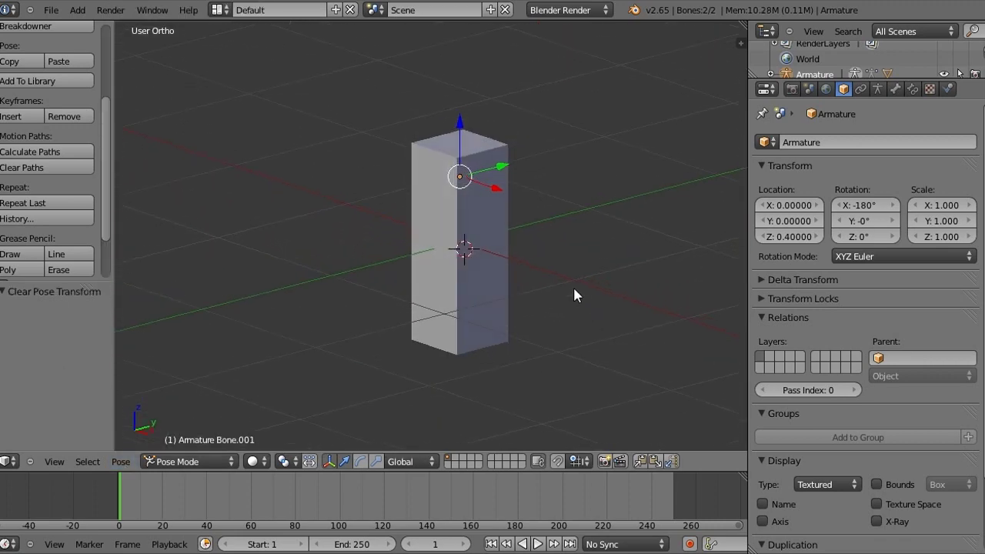
middle_drag(567, 285, 542, 280)
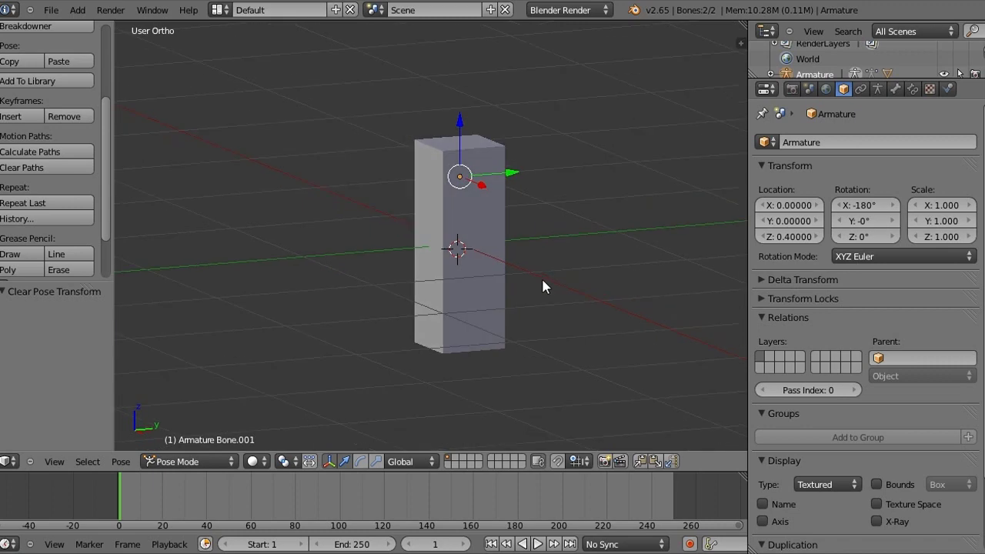
middle_drag(542, 286, 503, 206)
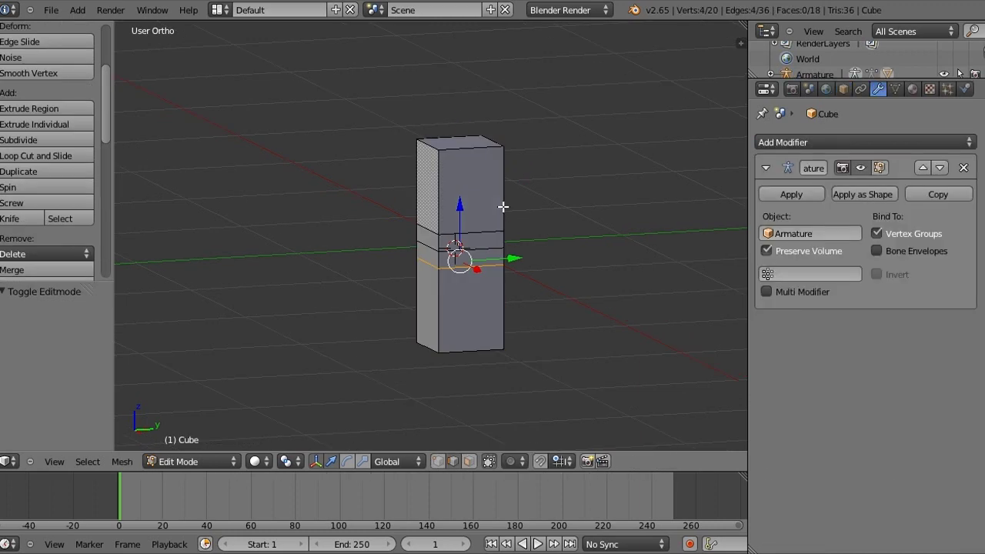
- Switch to face select mode and select the faces on the elbow band
middle_drag(504, 206, 493, 248)
scroll(493, 247, up, 1)
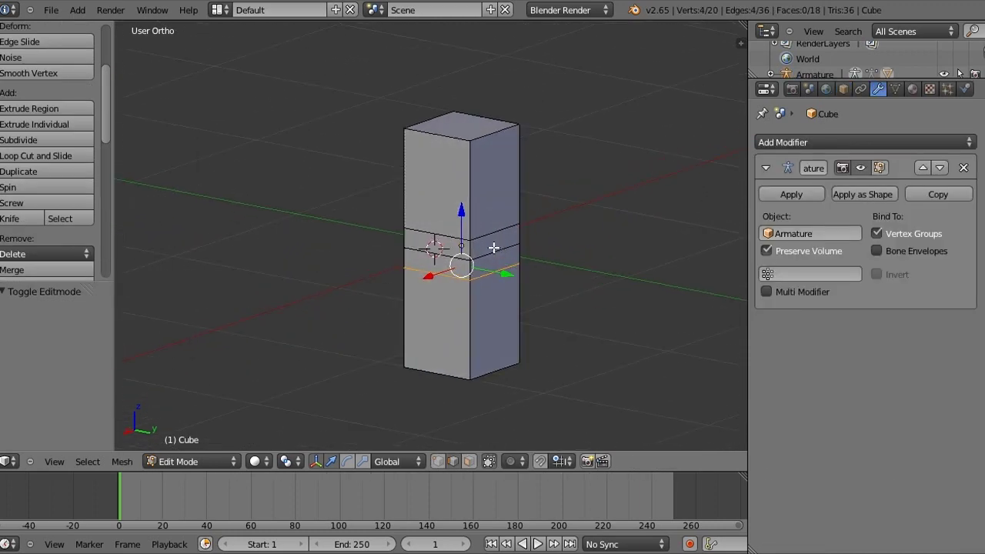
scroll(493, 248, up, 2)
click(469, 461)
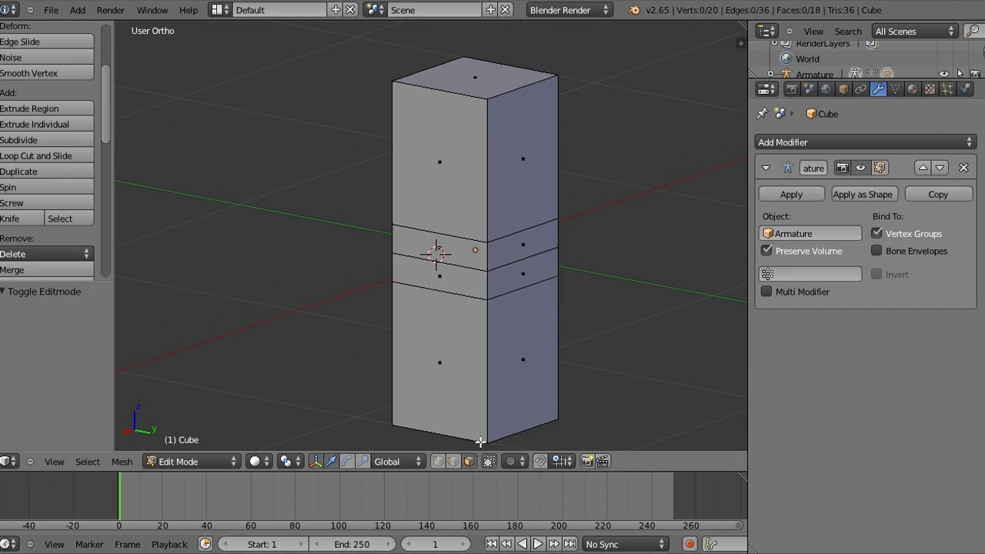
right_click(524, 275)
- Subdivide the elbow faces twice, undoing a third subdivision, for 59 vertices and 48 faces
key(w)
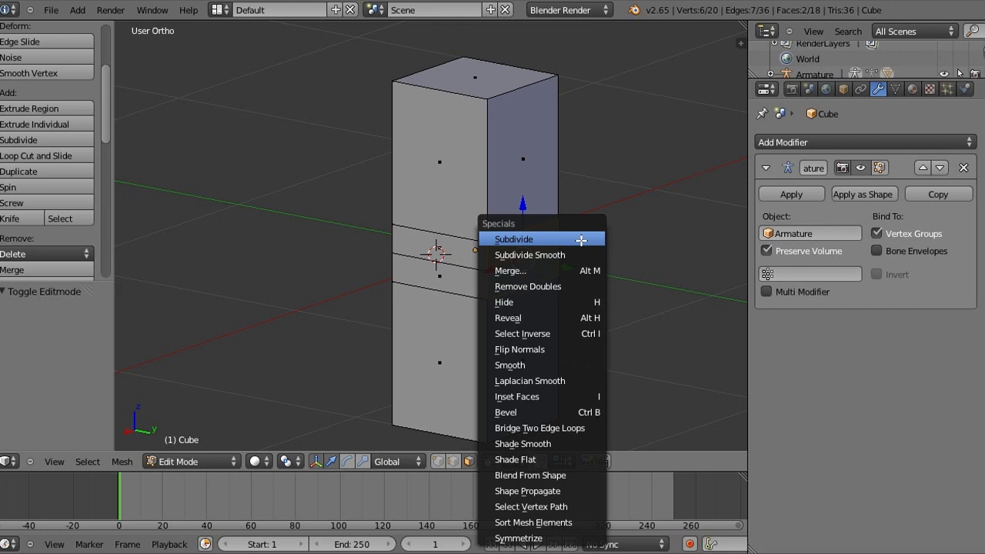
click(581, 239)
key(w)
click(529, 240)
key(w)
click(528, 240)
middle_drag(528, 244, 472, 248)
key(ctrl+z)
middle_drag(530, 321, 539, 277)
- In Right Ortho view, rotate the lower bone about 88° and view the bend in solid shading
key(Tab)
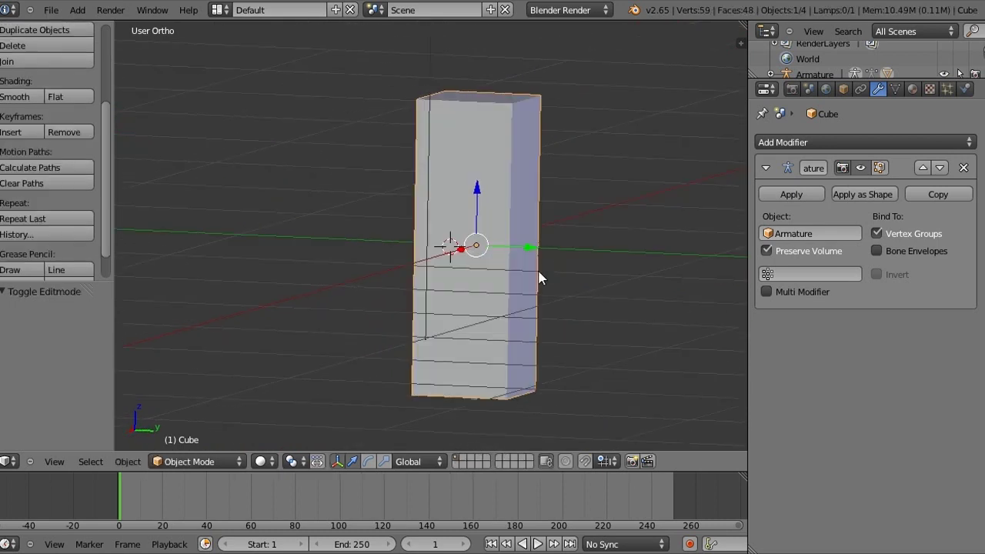
key(KP_3)
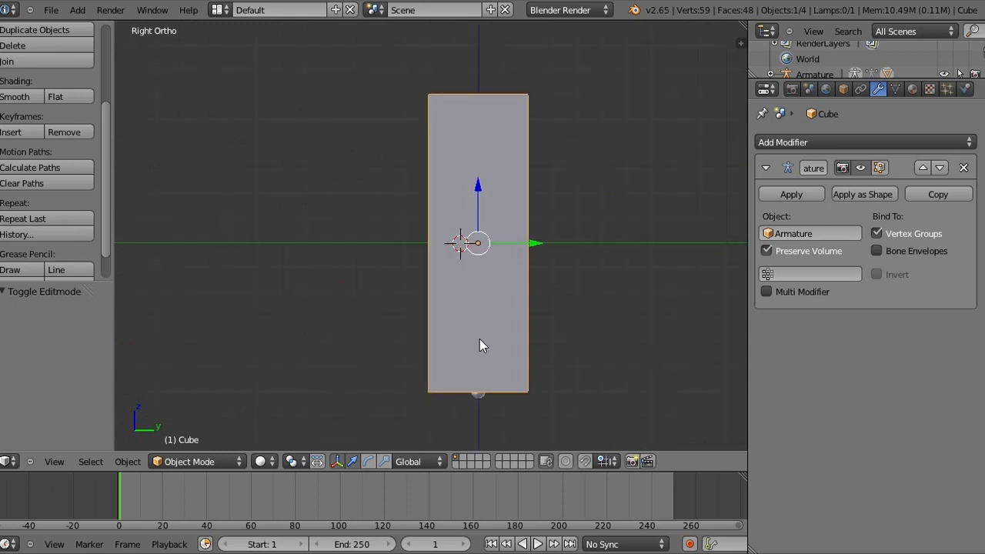
key(r)
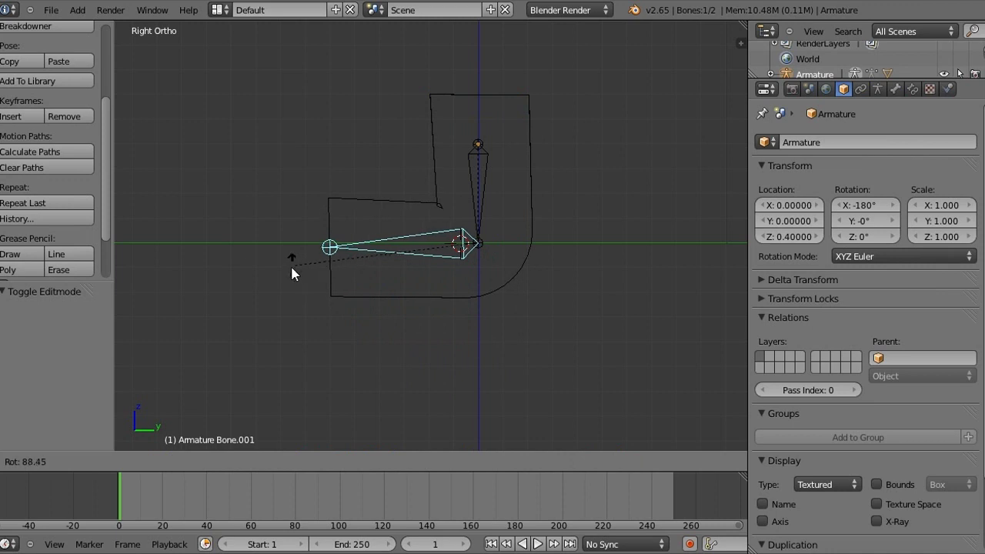
click(407, 257)
key(z)
mouse_move(407, 257)
middle_down()
mouse_move(468, 279)
mouse_move(433, 323)
mouse_move(305, 255)
mouse_move(278, 200)
mouse_move(185, 218)
mouse_move(505, 265)
mouse_move(387, 261)
mouse_move(455, 265)
mouse_move(629, 325)
mouse_move(734, 301)
mouse_move(712, 256)
middle_up()
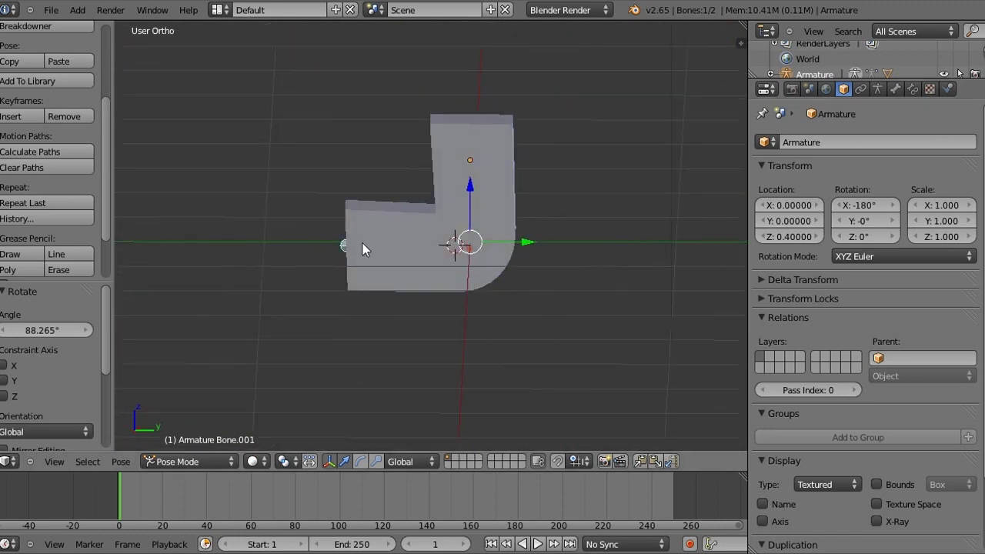
- Clear all pose transforms to straighten the arm and select the cube mesh in Object Mode
key(a)
key(a)
click(120, 462)
mouse_move(258, 378)
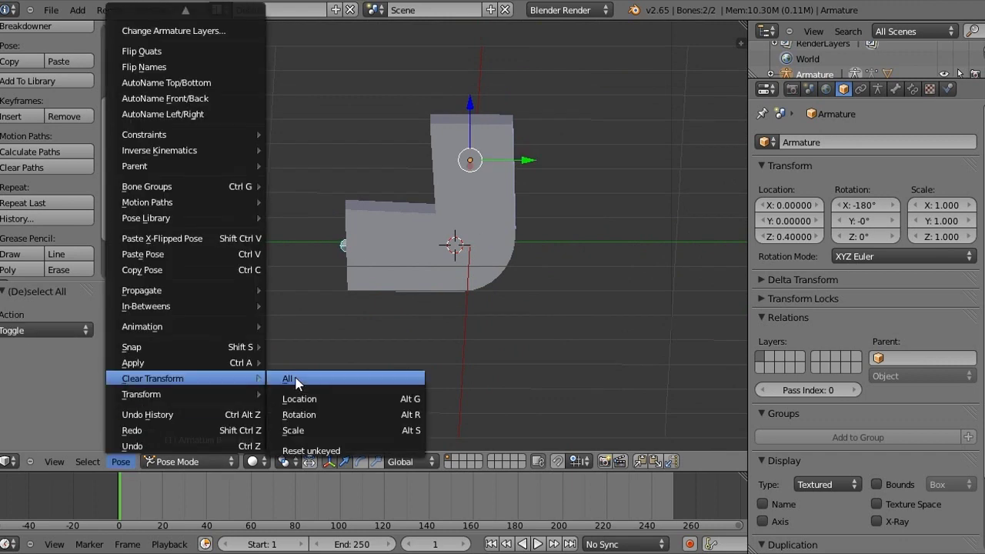
click(297, 380)
key(ctrl+Tab)
right_click(504, 238)
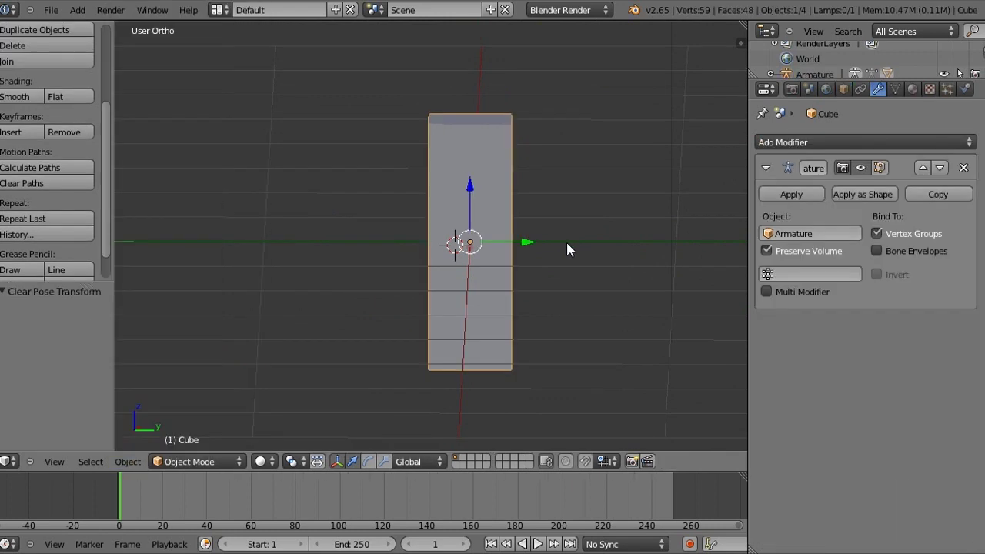
middle_drag(561, 249, 511, 267)
- Undo the earlier subdivision and subdivide the elbow faces twice, reaching 167 vertices
key(Tab)
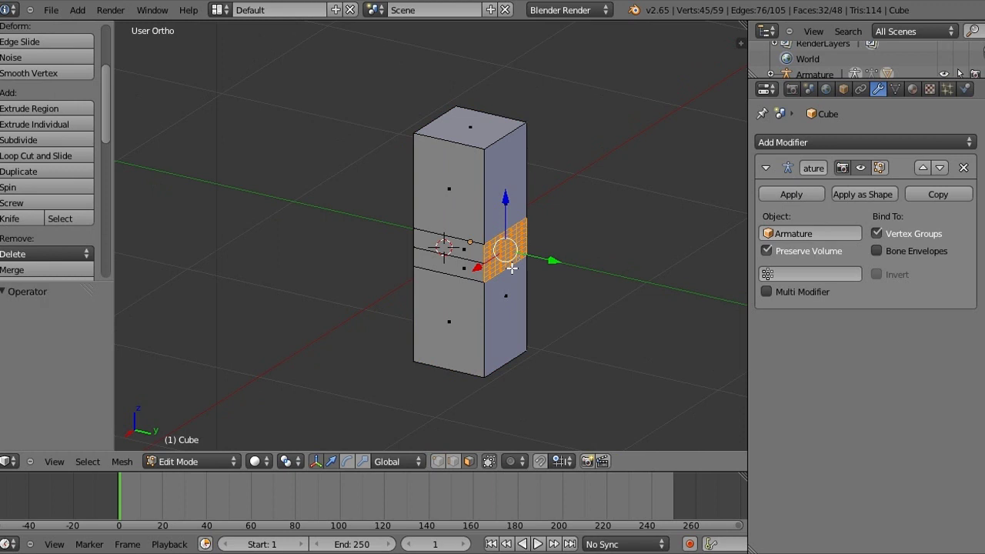
key(ctrl+z)
scroll(543, 281, up, 1)
key(w)
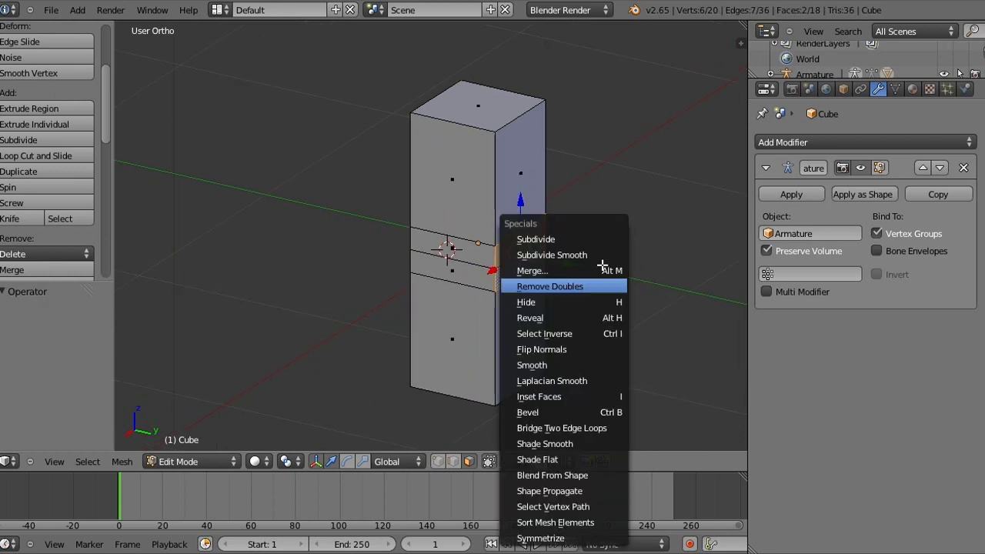
click(593, 235)
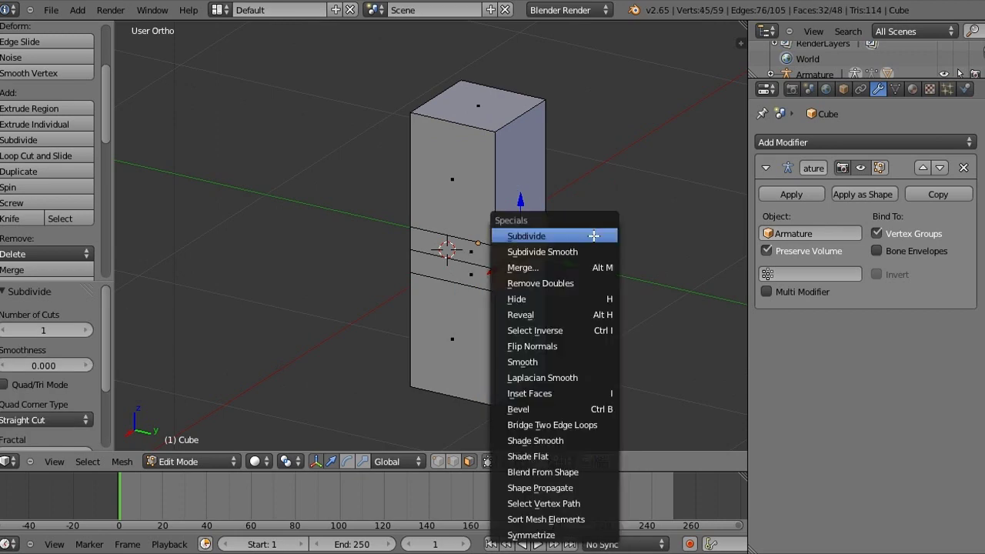
click(593, 235)
middle_drag(594, 236, 551, 241)
- Bend the lower bone to 87.858° from the right view and inspect the smoother elbow
key(Tab)
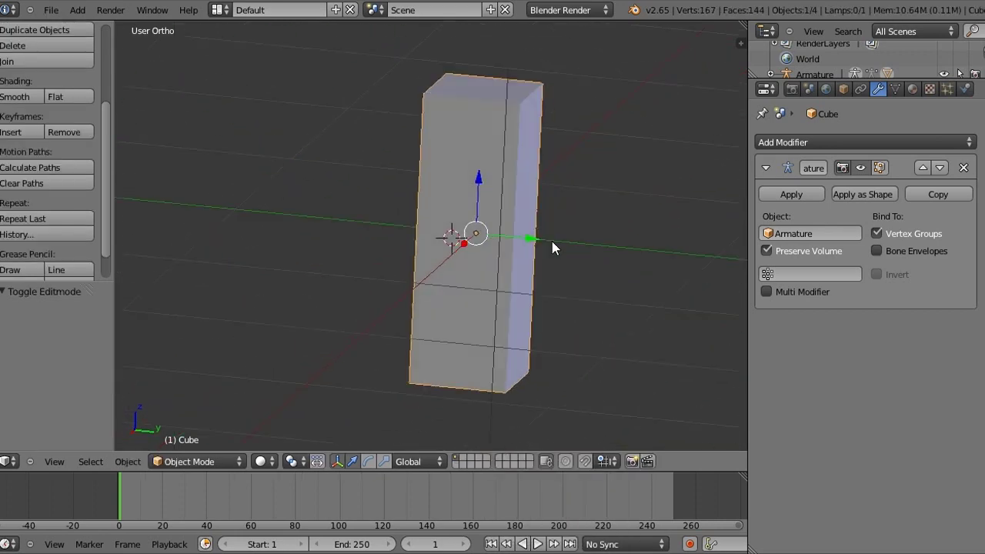
key(KP_3)
key(r)
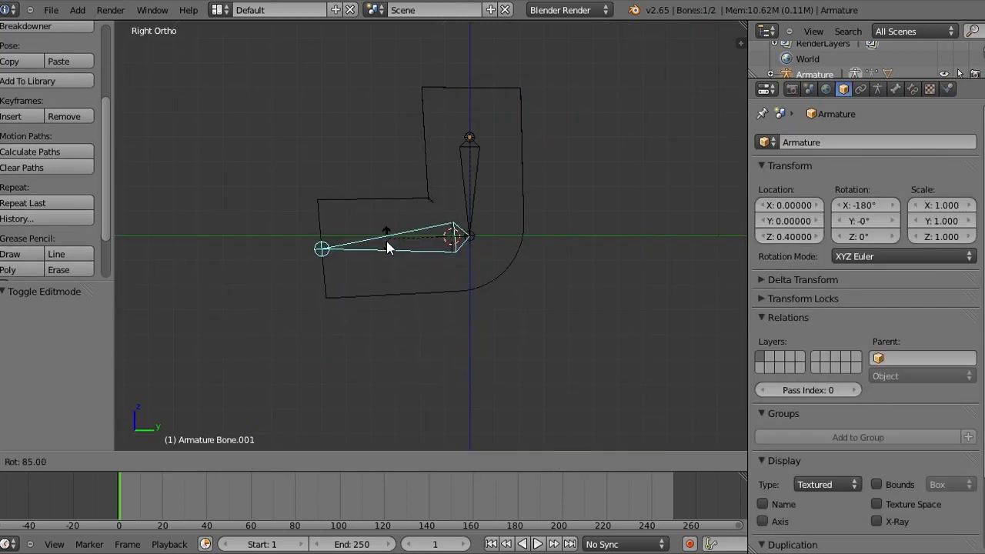
click(388, 240)
key(z)
mouse_move(657, 244)
middle_down()
mouse_move(594, 271)
mouse_move(501, 177)
mouse_move(404, 254)
mouse_move(506, 249)
mouse_move(538, 210)
mouse_move(643, 204)
mouse_move(665, 219)
mouse_move(583, 246)
mouse_move(616, 282)
mouse_move(669, 286)
middle_up()
scroll(532, 270, down, 4)
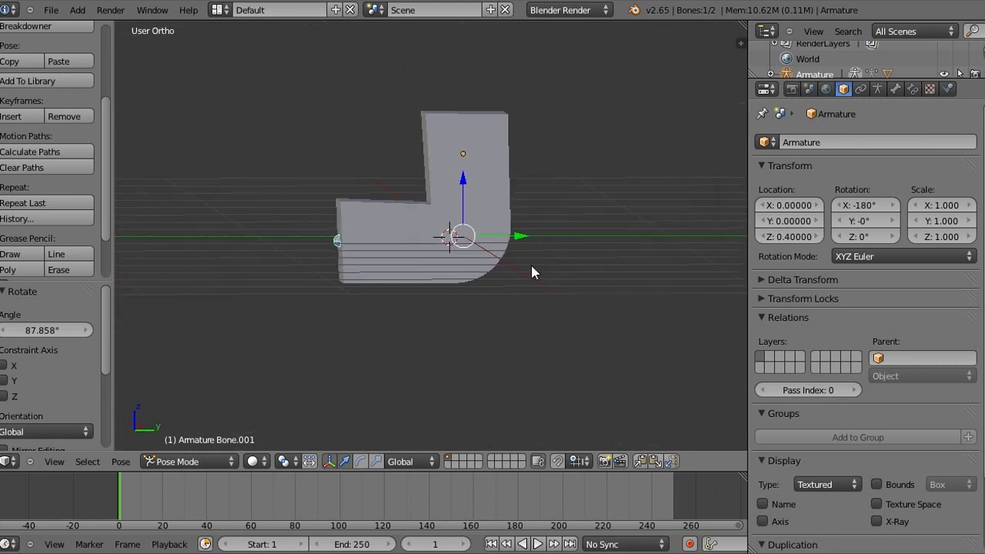
middle_drag(532, 270, 439, 306)
- Select all bones, clear every pose transform, and view the straight block from the right
key(a)
key(a)
click(121, 461)
mouse_move(179, 377)
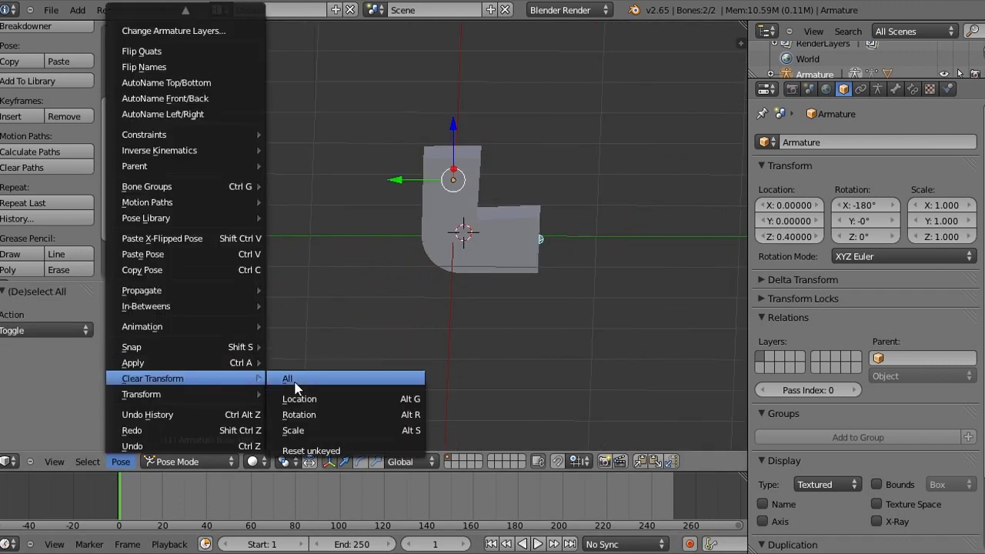
click(294, 382)
key(KP_8)
key(KP_8)
key(KP_8)
key(KP_8)
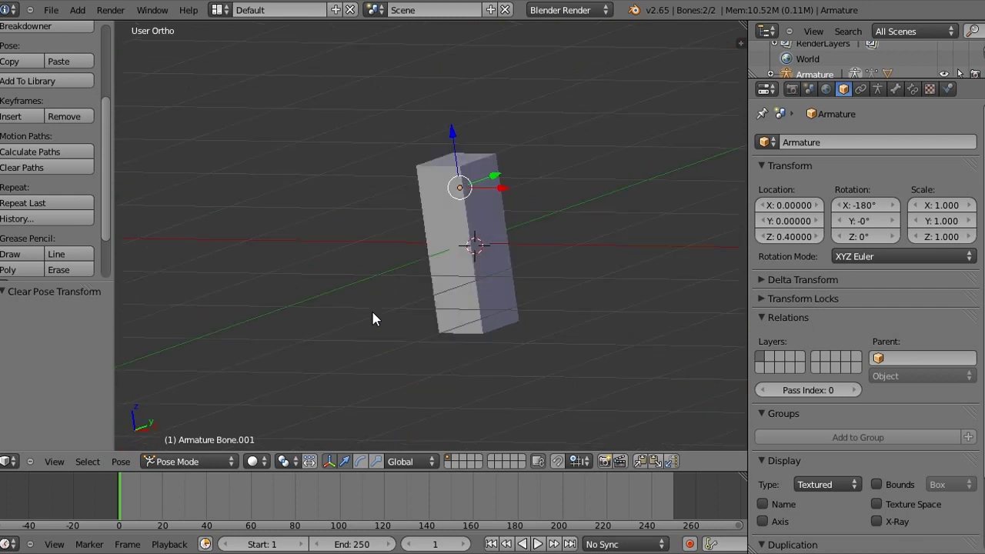
key(KP_3)
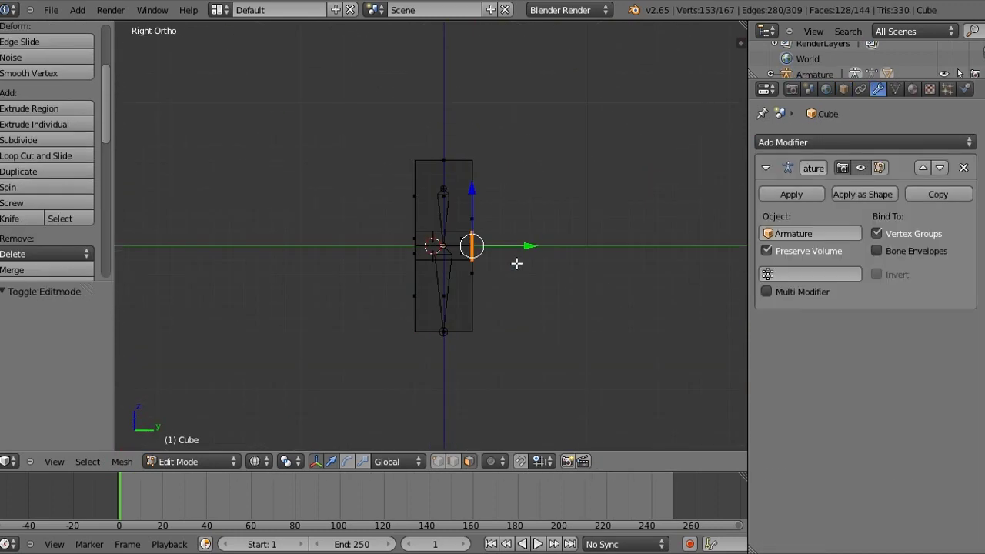
middle_drag(516, 264, 433, 242)
- Subdivide the selected face in solid shading and return to Object Mode
key(z)
key(w)
click(484, 237)
key(Tab)
- Test-bend the lower bone to about 86.931° and inspect the L shape from above
key(KP_3)
key(r)
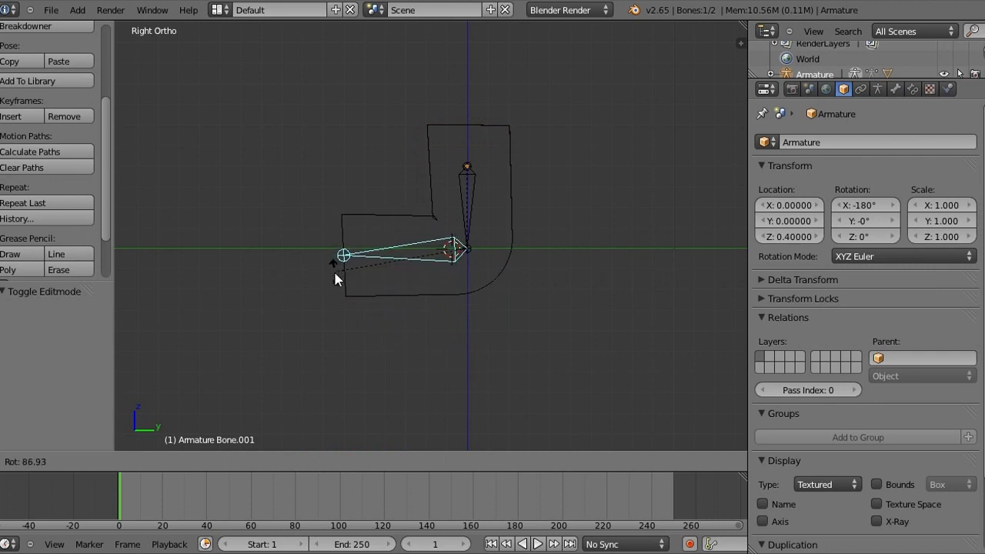
click(333, 269)
key(z)
mouse_move(622, 277)
middle_down()
mouse_move(505, 297)
mouse_move(375, 233)
mouse_move(347, 254)
middle_up()
scroll(430, 284, up, 6)
middle_drag(520, 208, 530, 300)
- Clear the bone rotation with Alt+R to straighten the block, then show the cube as wireframe
key(r)
key(r)
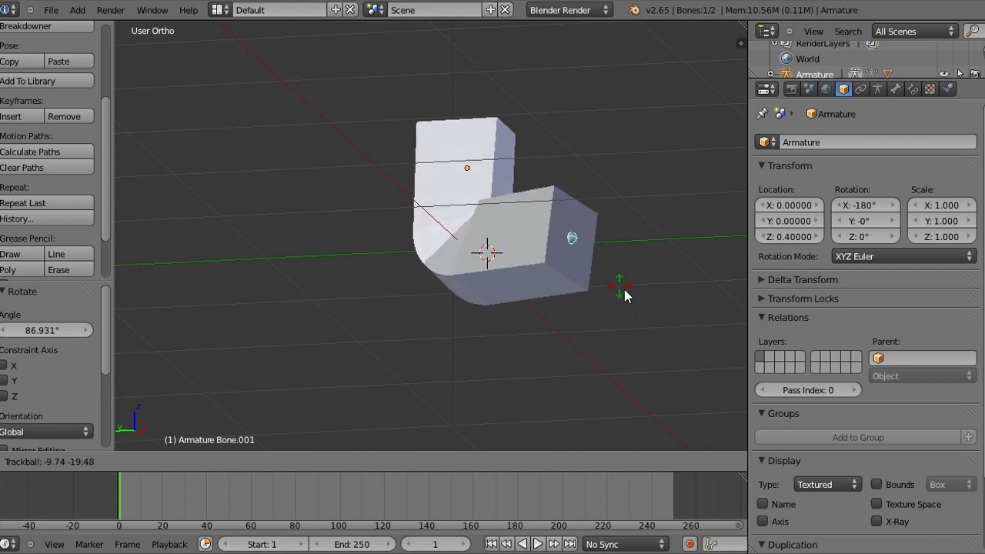
right_click(451, 307)
middle_drag(451, 308, 580, 300)
key(alt+r)
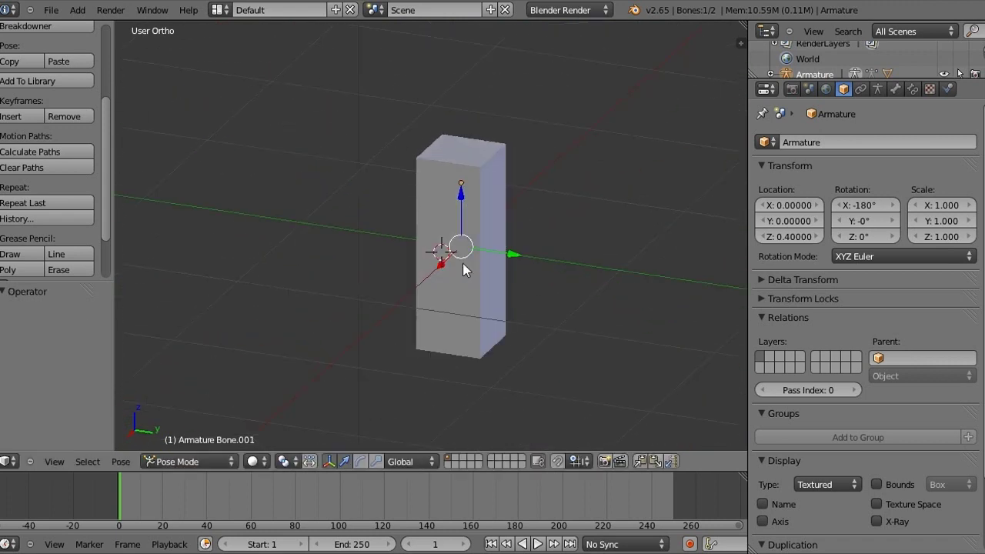
right_click(497, 237)
key(Tab)
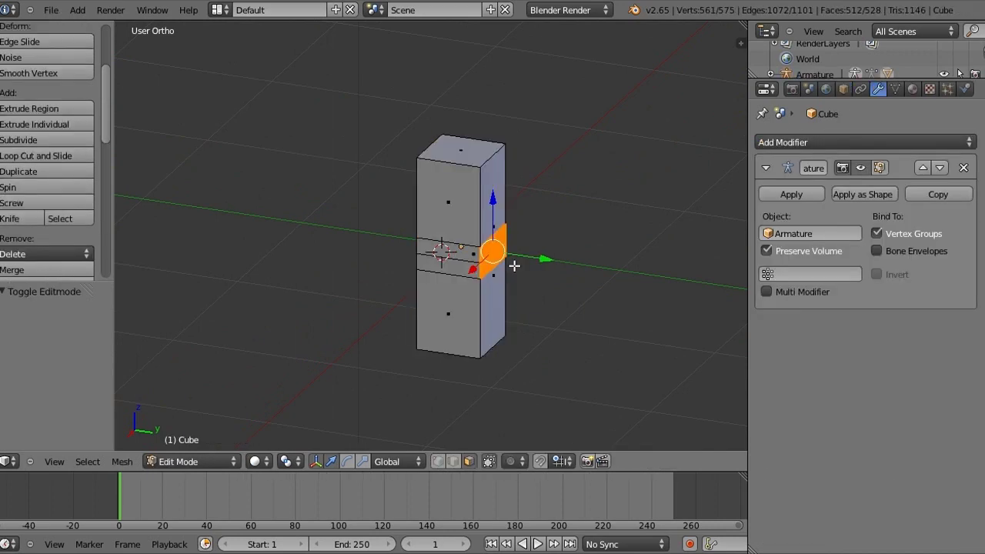
key(z)
middle_drag(512, 268, 505, 300)
key(Tab)
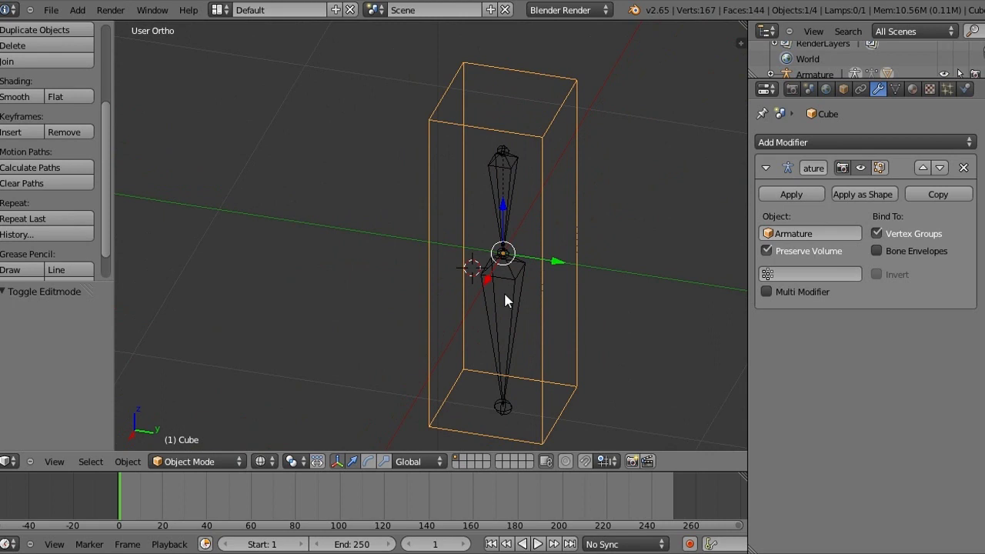
- Select the armature's lower bone from the right view and enter bone Edit Mode
middle_drag(503, 291, 457, 285)
key(KP_1)
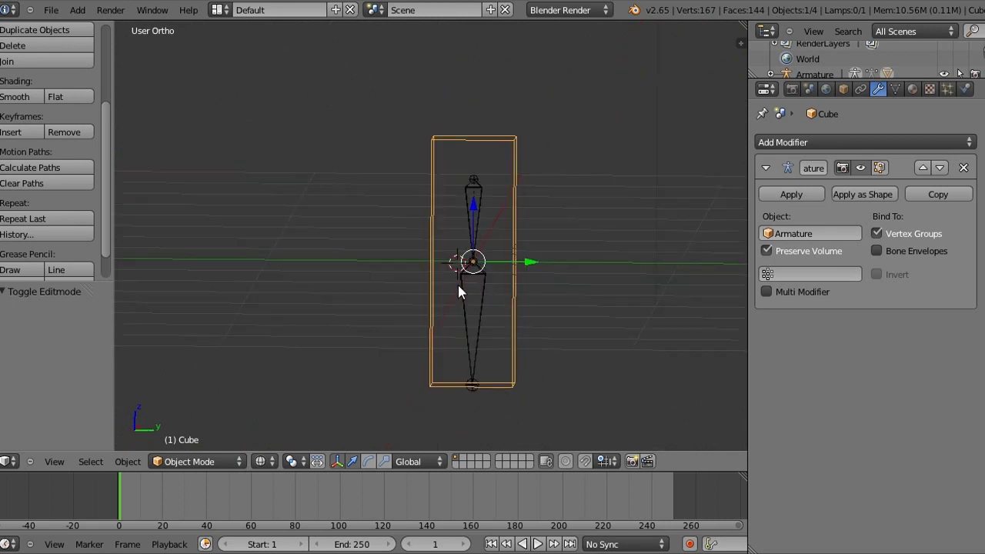
key(KP_3)
right_click(458, 285)
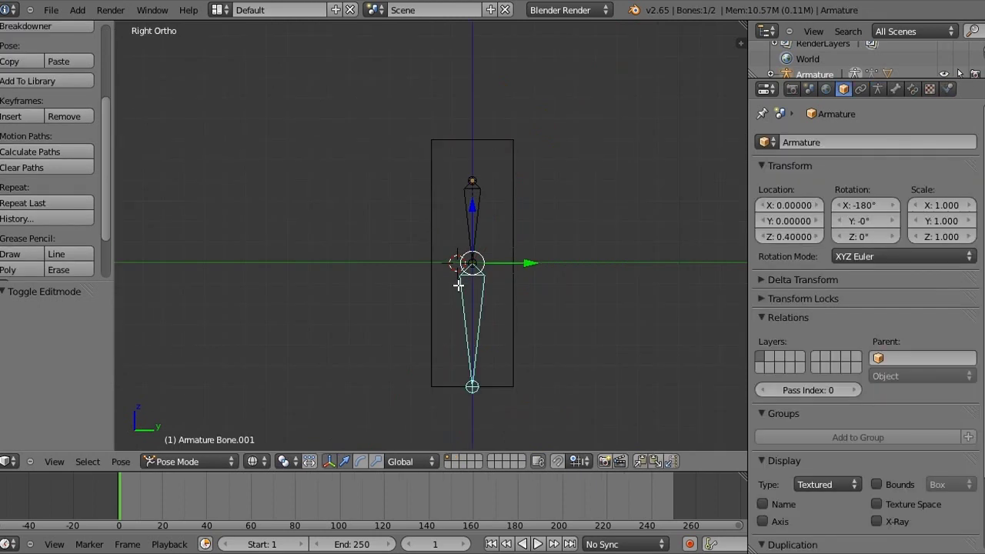
key(Tab)
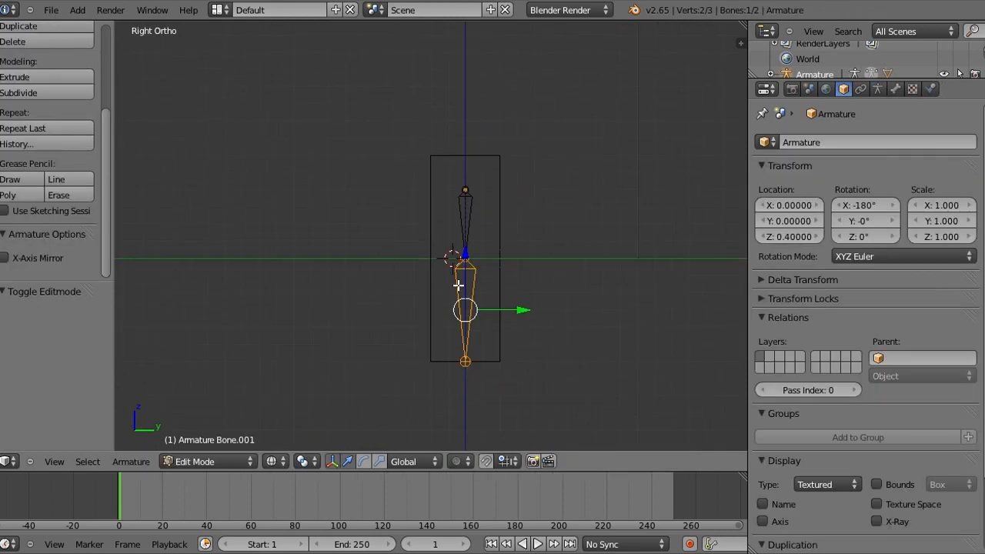
- Add a new bone, snap it to the grid, and move it 1.7 units down below the arm
key(shift+a)
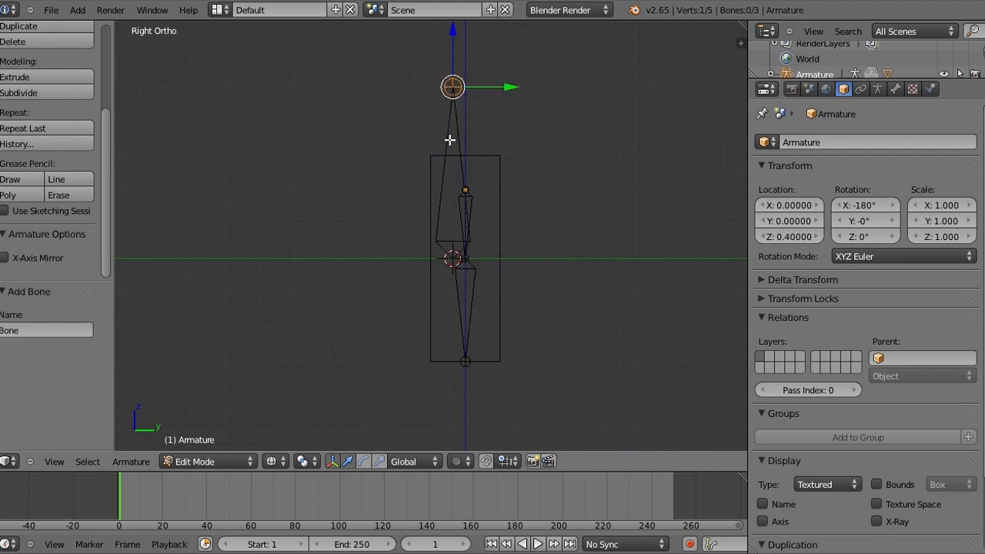
right_click(450, 140)
key(shift+s)
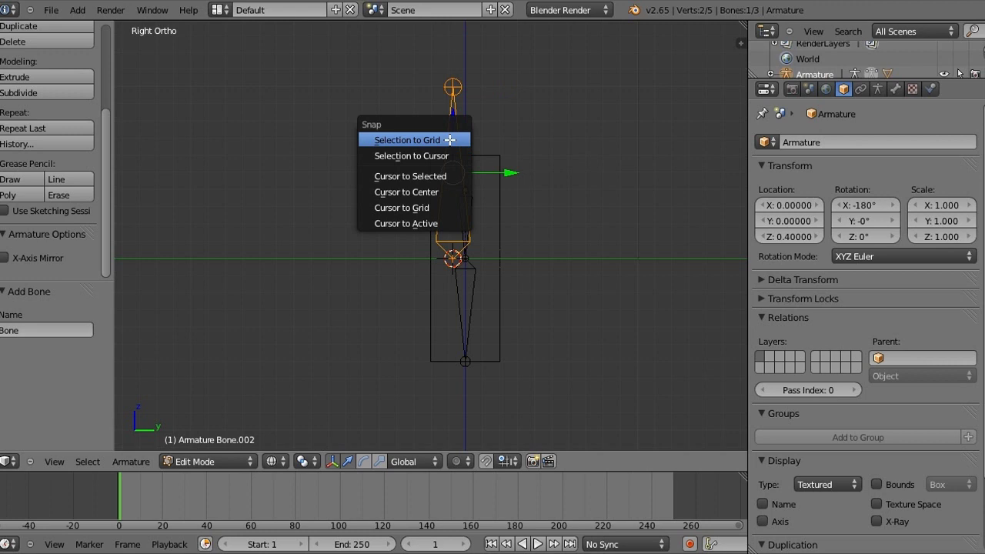
click(449, 139)
key(g)
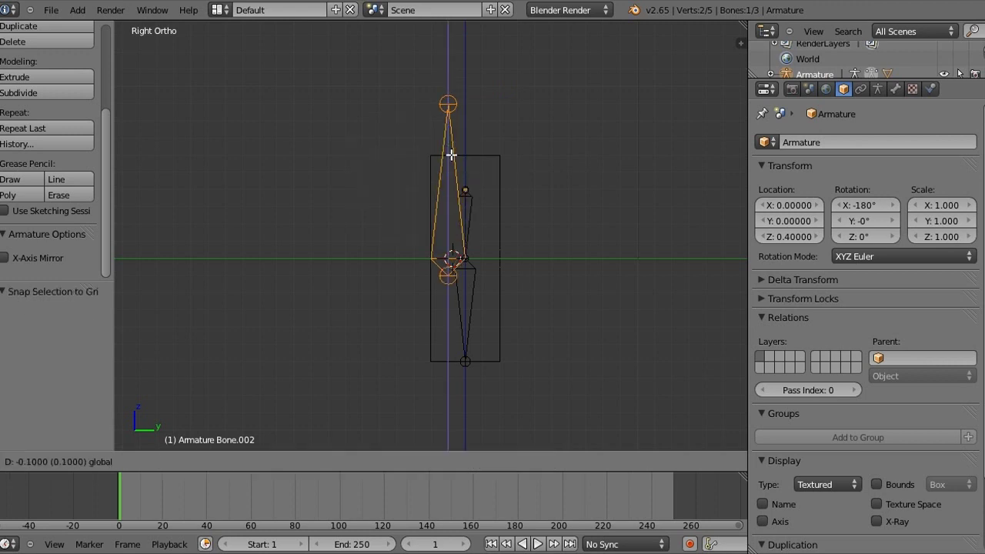
click(492, 417)
shift+middle_drag(523, 316, 529, 234)
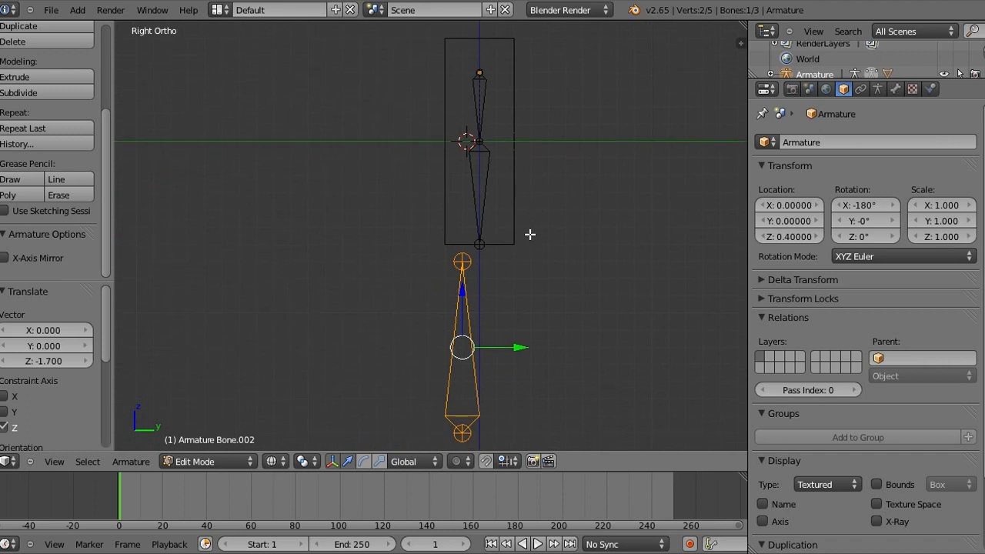
- Nudge the new bone 0.1 along Y and -0.1 along X to line it up
key(g)
key(y)
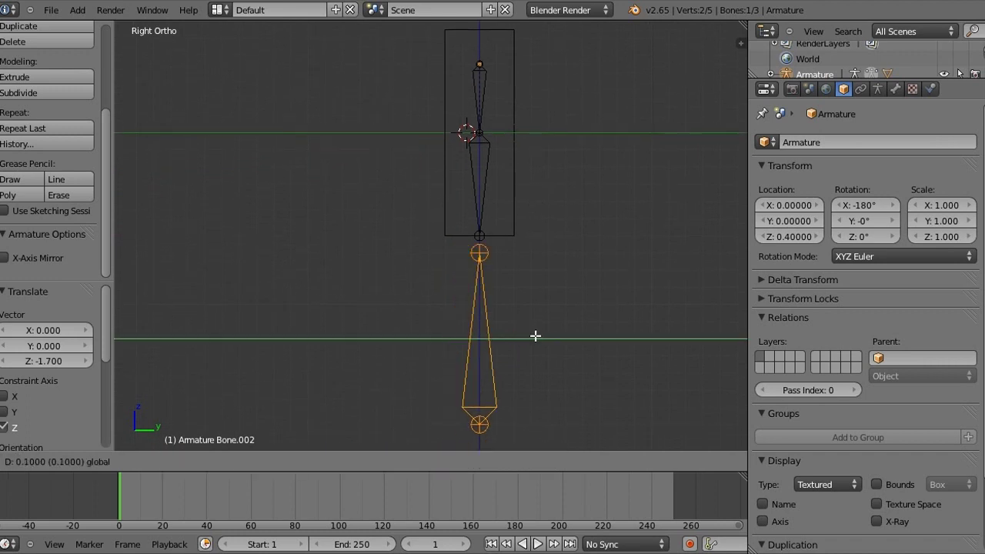
click(535, 336)
middle_drag(535, 335, 483, 258)
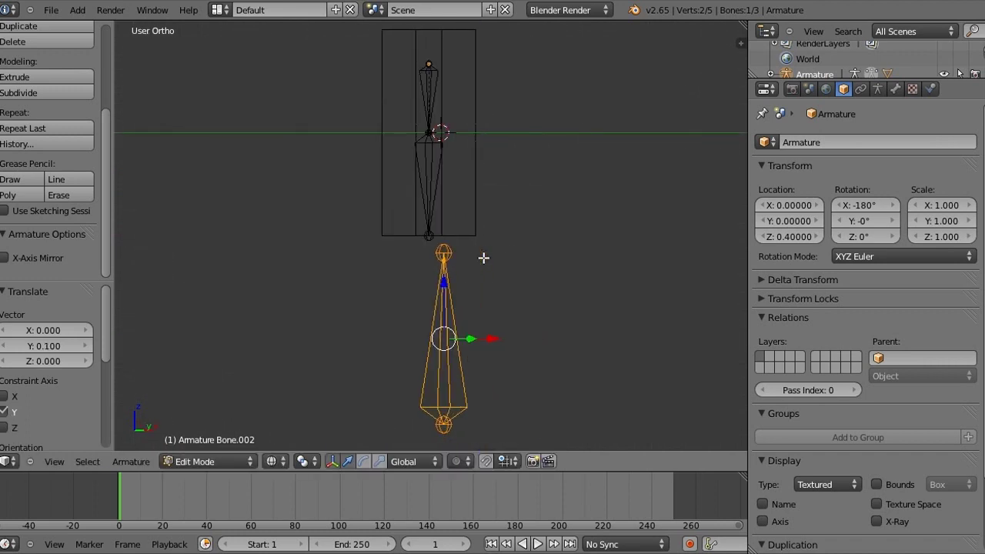
key(KP_1)
key(g)
key(x)
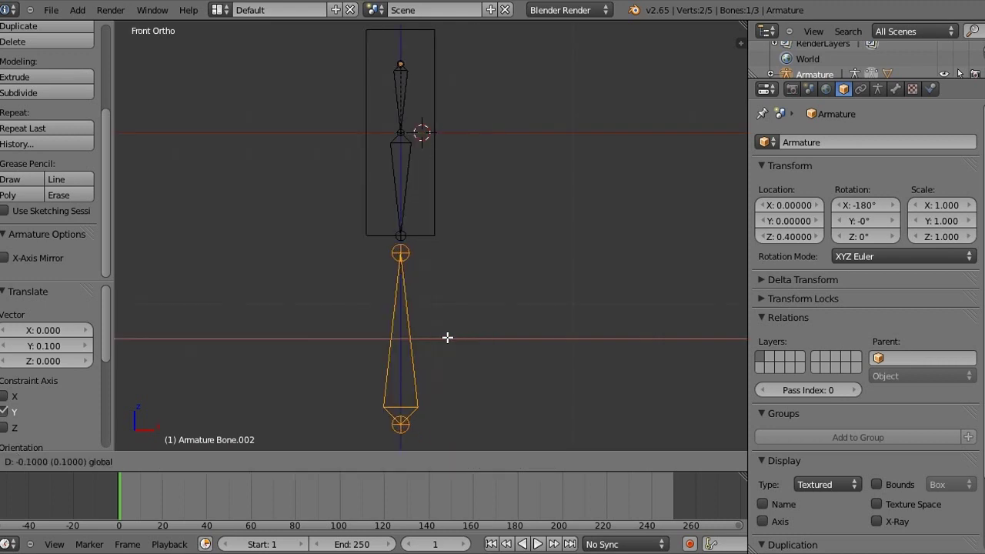
click(447, 337)
shift+middle_drag(473, 324, 491, 267)
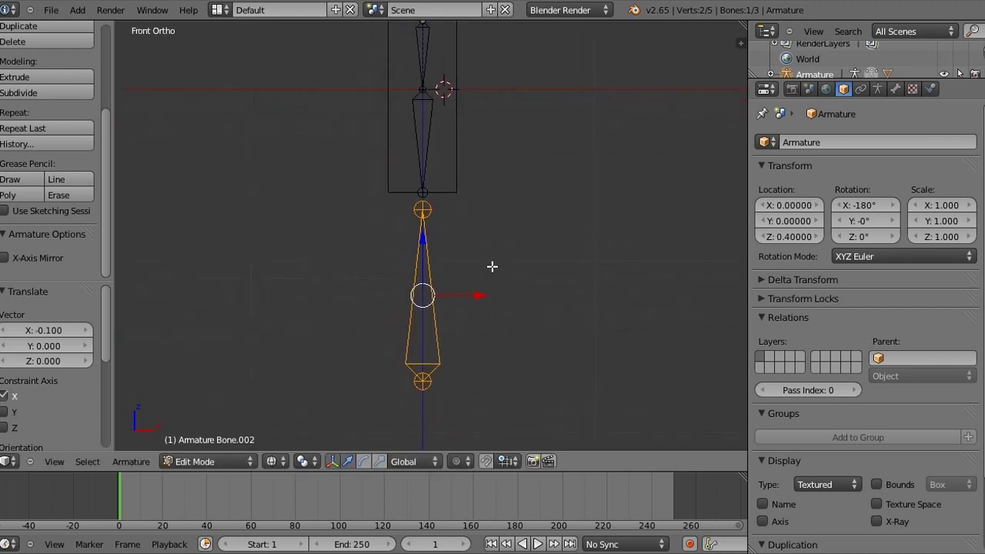
shift+middle_drag(428, 381, 428, 372)
- Raise Bone.002's tail joint 0.8 along Z and display the model as wireframe
right_click(427, 372)
key(g)
key(z)
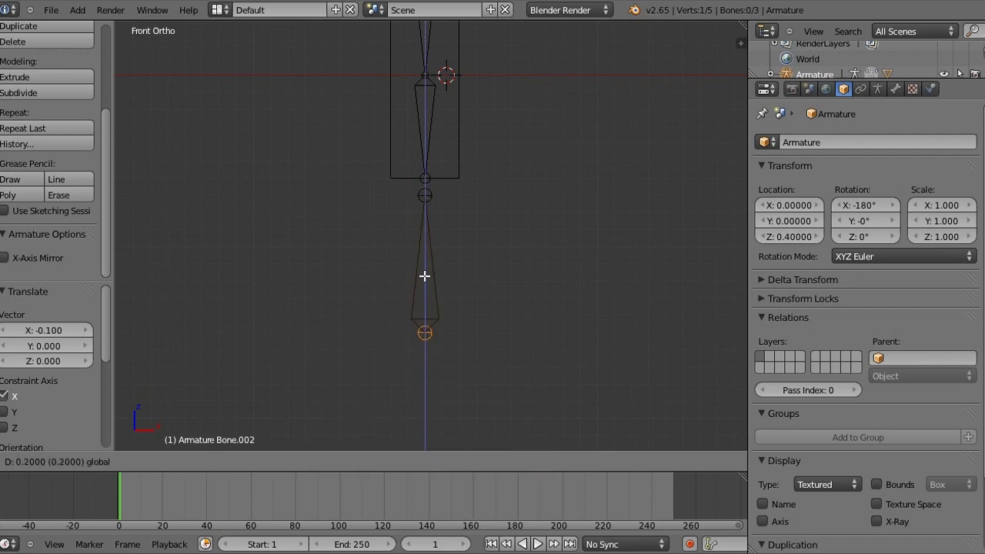
click(449, 178)
middle_drag(442, 198, 522, 227)
middle_drag(522, 227, 510, 269)
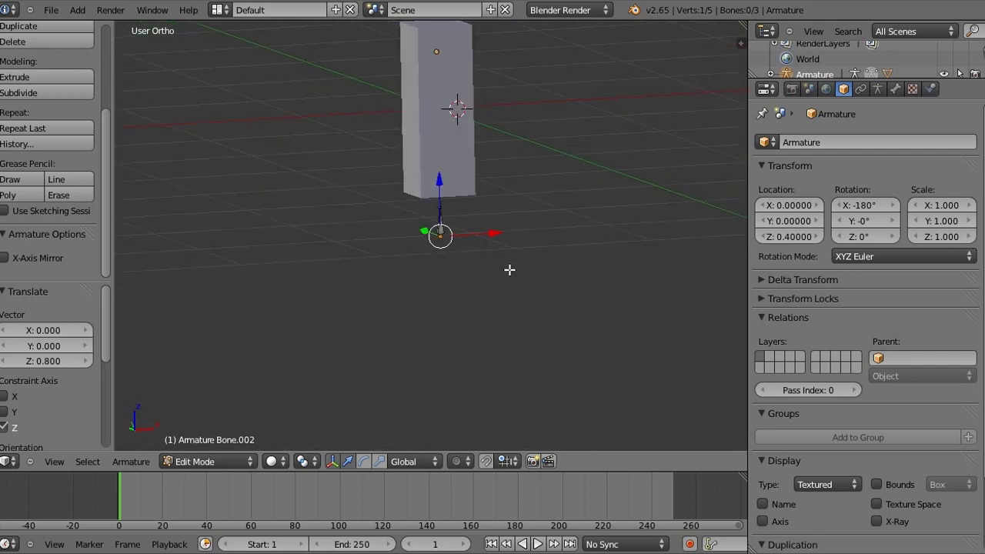
key(KP_1)
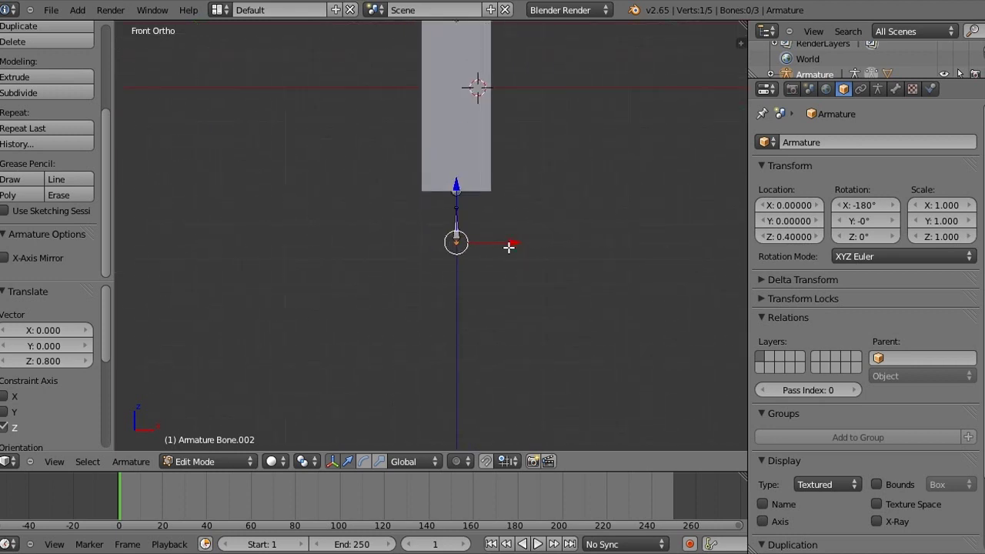
scroll(546, 282, down, 1)
scroll(545, 282, up, 2)
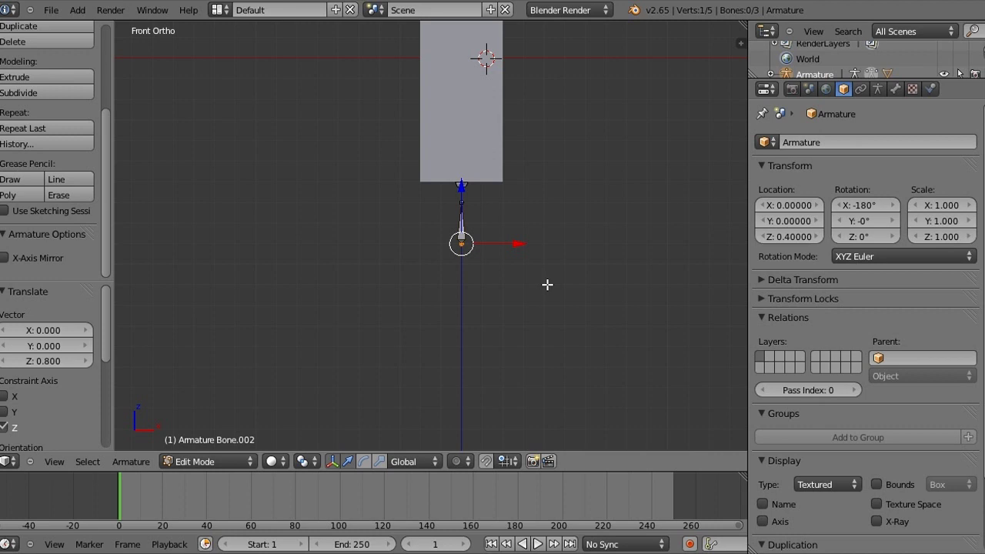
key(z)
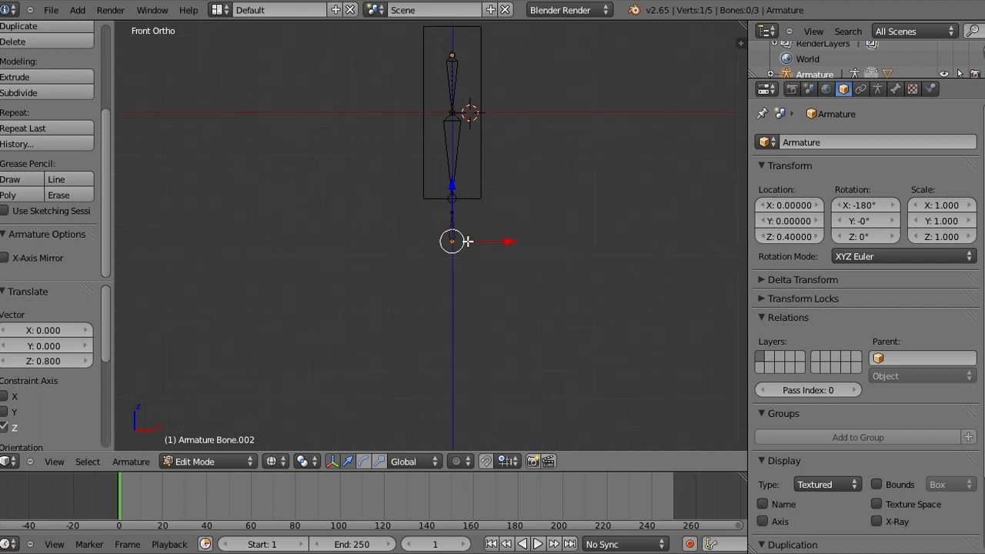
- Enter Pose Mode on the armature and show Bone.001's Bone Constraints tab
right_click(460, 228)
scroll(460, 229, up, 1)
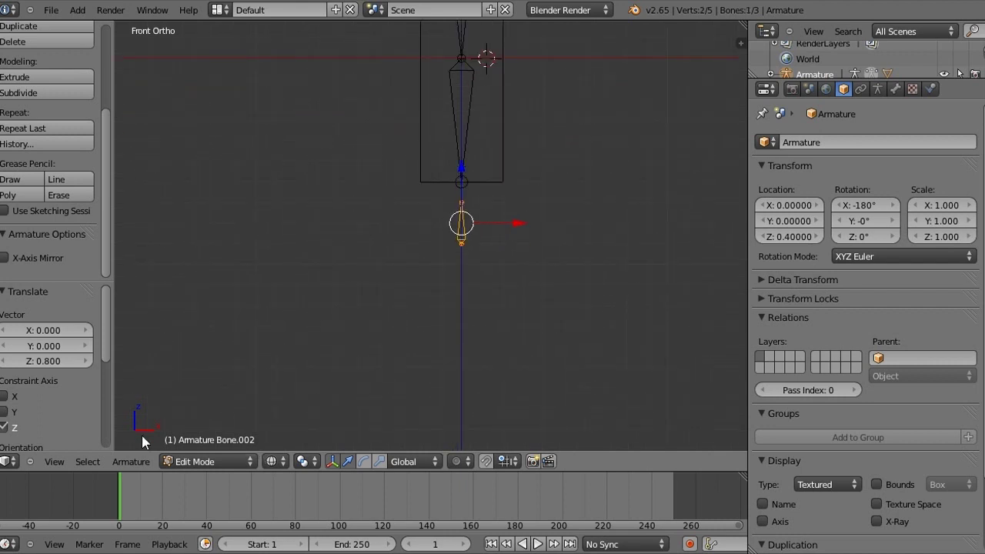
key(ctrl+Tab)
key(Home)
scroll(390, 218, up, 1)
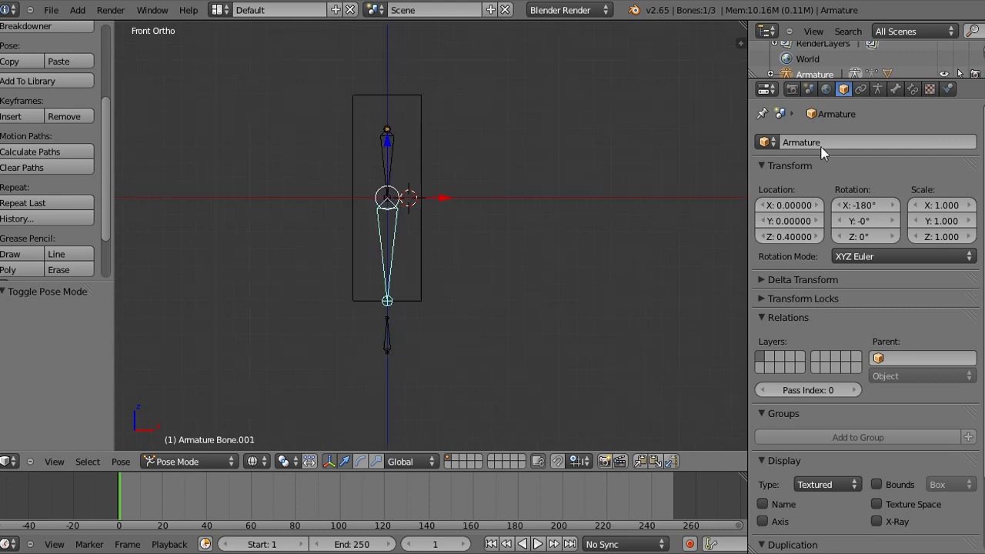
click(913, 92)
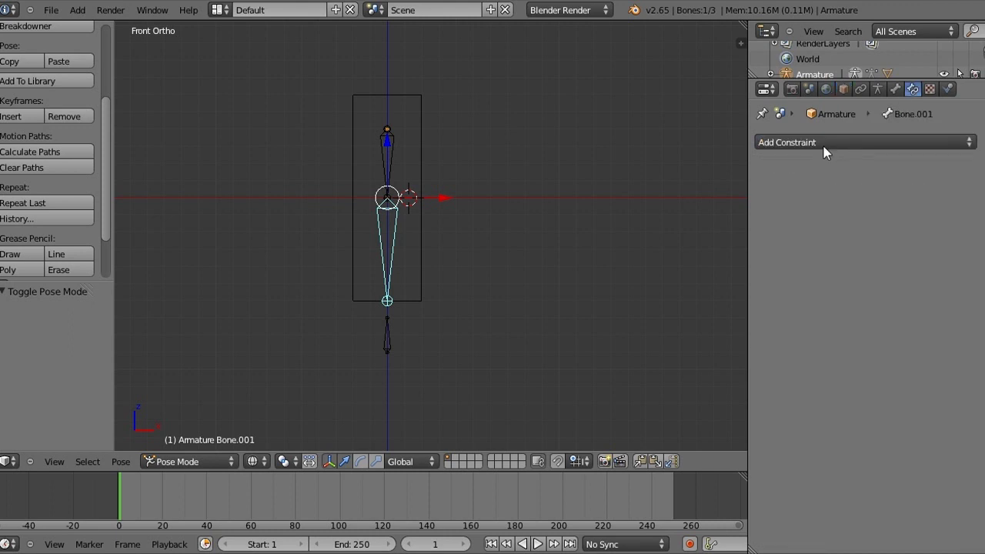
- Add an Inverse Kinematics constraint to Bone.001 and test-move it from front and side views
click(825, 146)
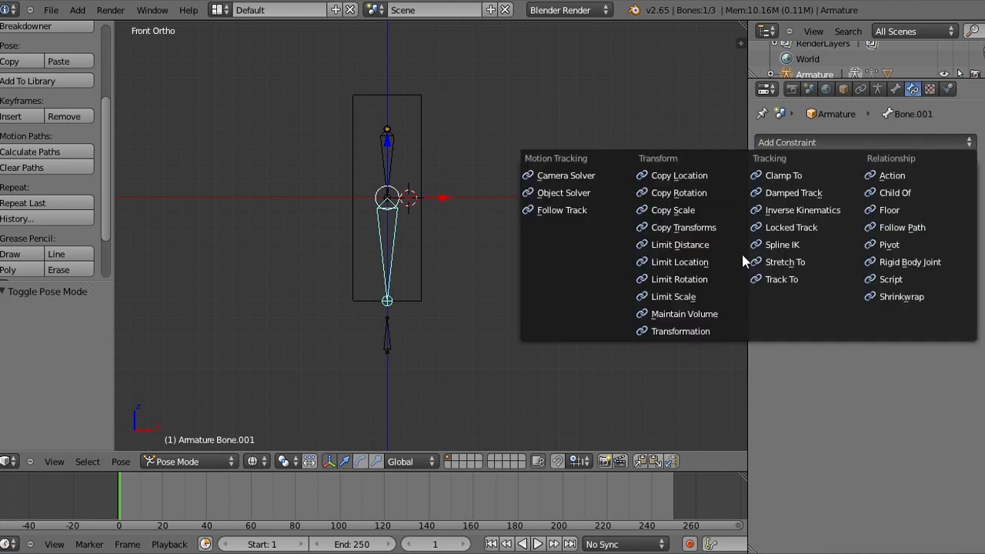
click(830, 210)
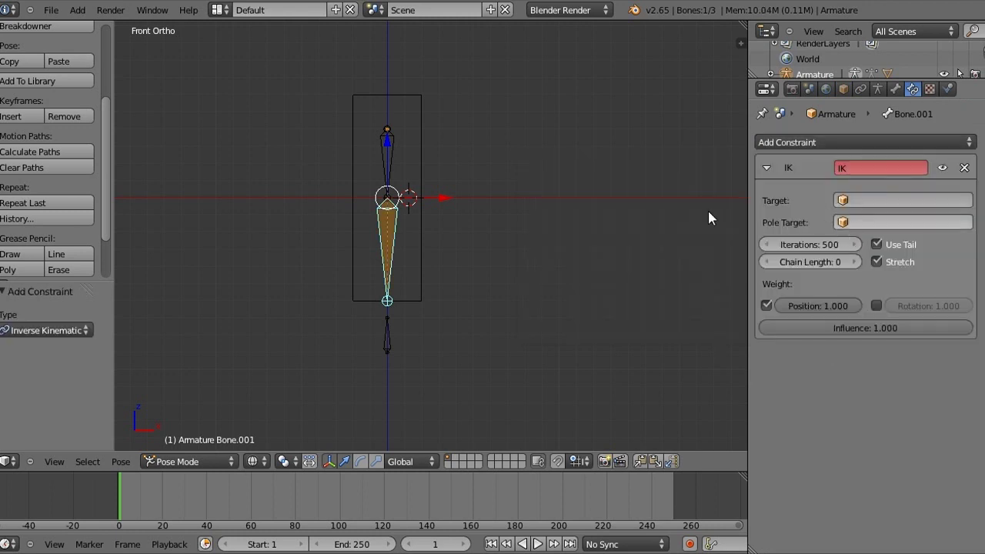
key(g)
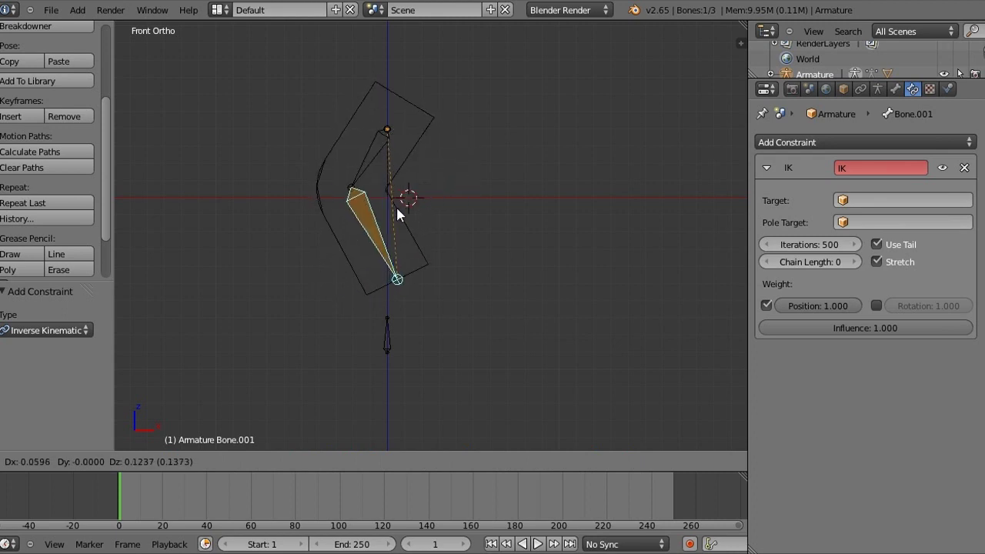
key(Escape)
key(KP_3)
key(KP_8)
key(g)
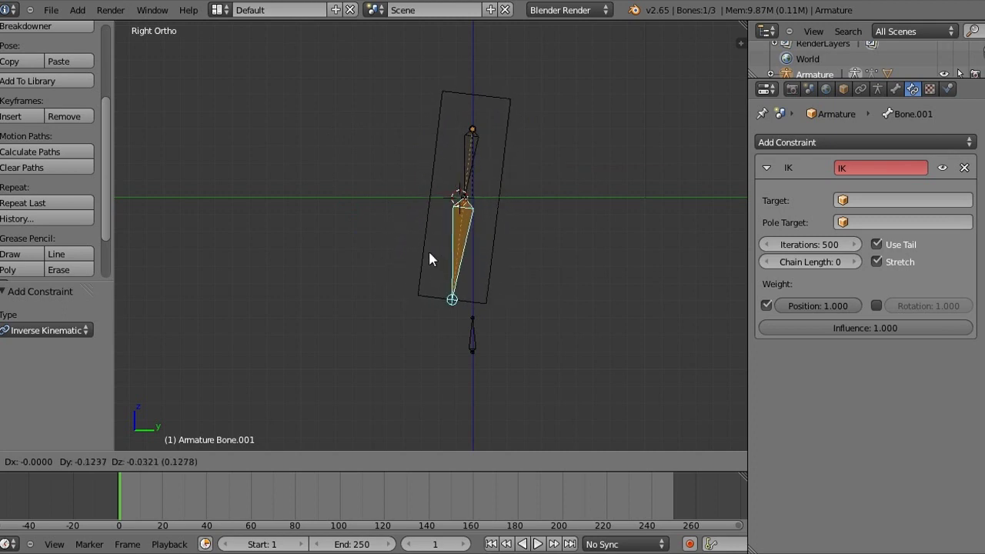
- Set Bone.001's IK constraint chain length to 2 and test the two-bone bend
key(Escape)
right_click(471, 332)
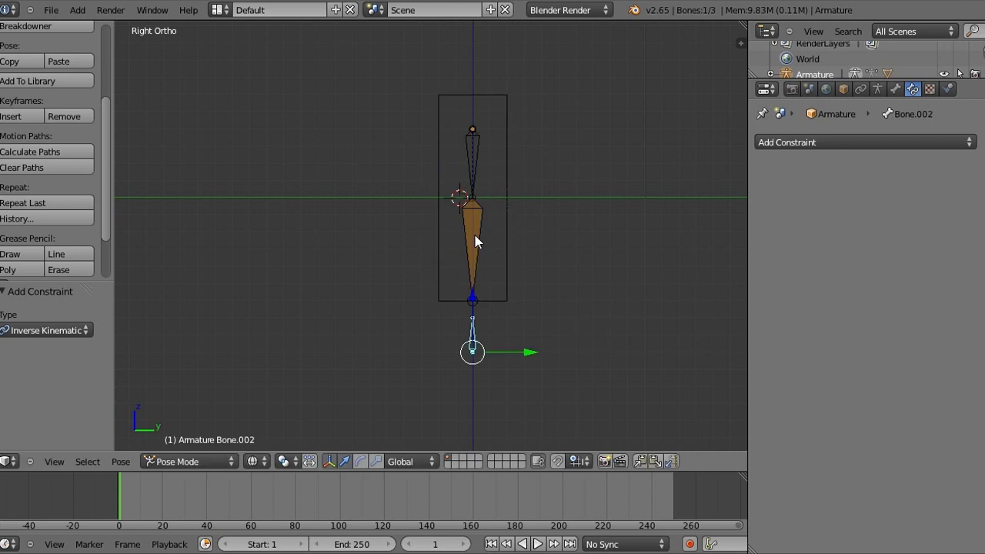
right_click(475, 241)
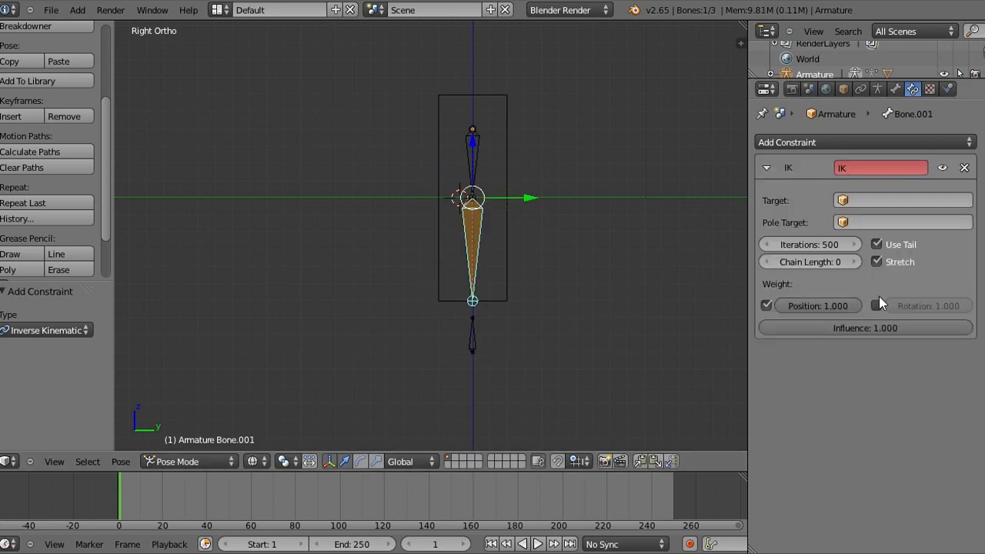
click(854, 262)
click(854, 262)
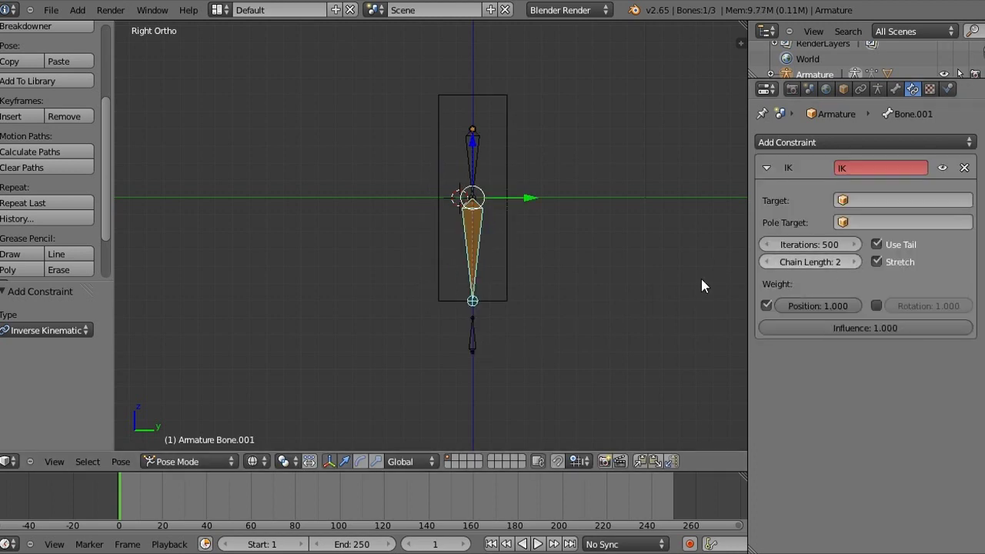
key(g)
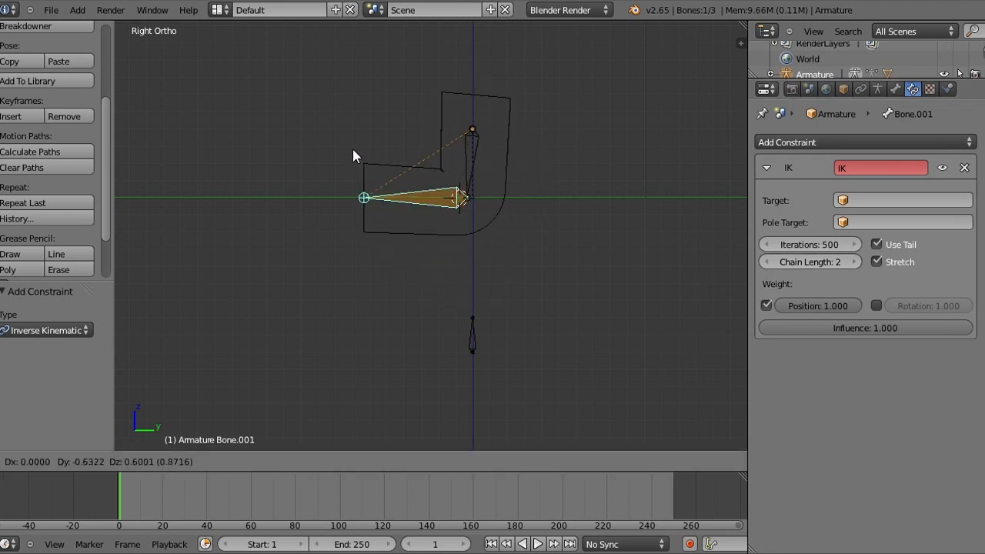
key(Escape)
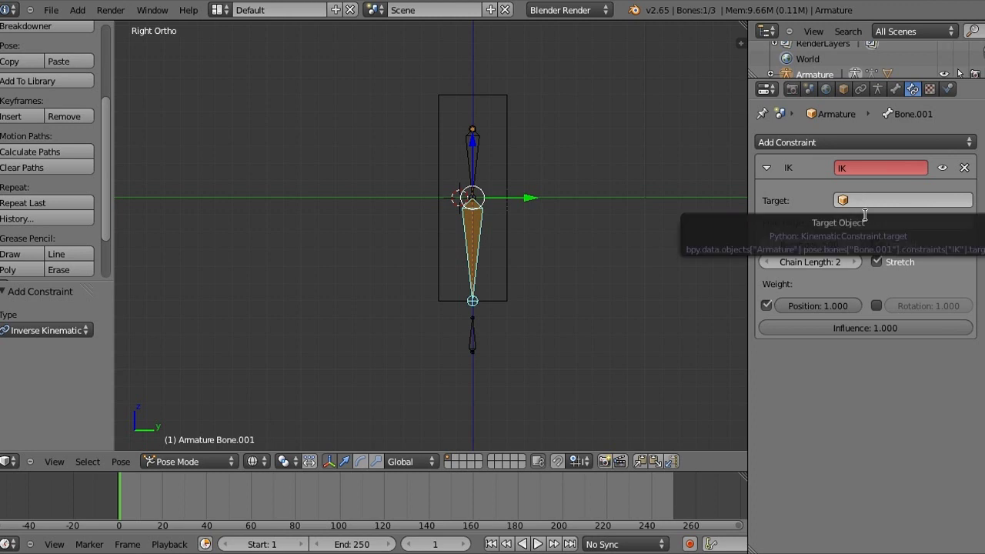
- Set the IK target to the Armature with Bone.002 as the target bone
click(865, 202)
click(869, 229)
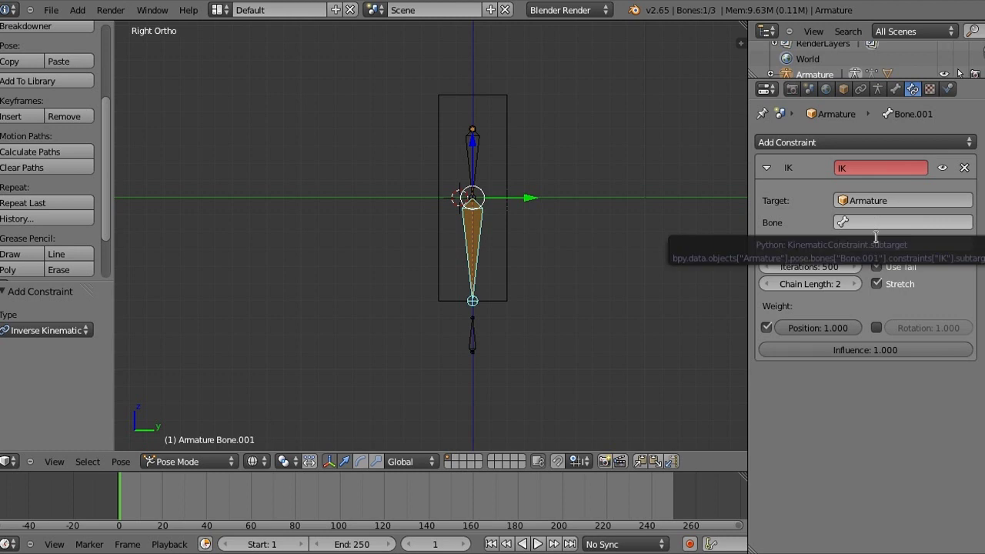
click(875, 222)
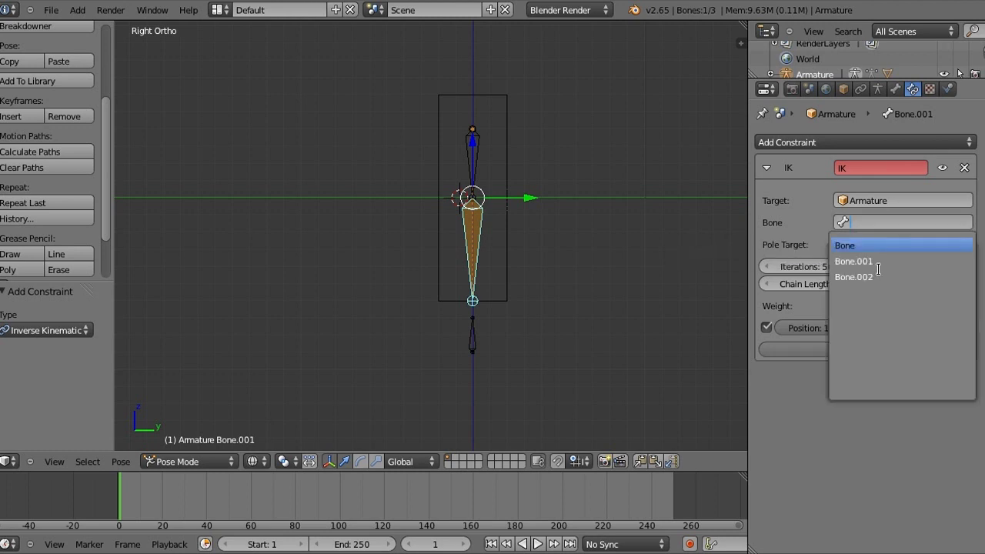
click(862, 277)
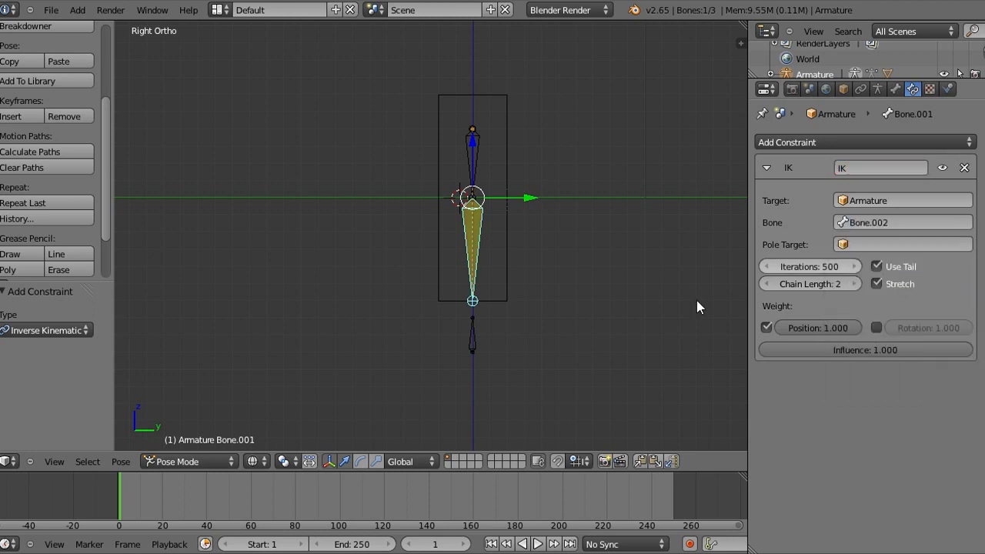
- Drag Bone.002 to bend the arm at the elbow, then switch to solid shading
right_click(474, 334)
key(g)
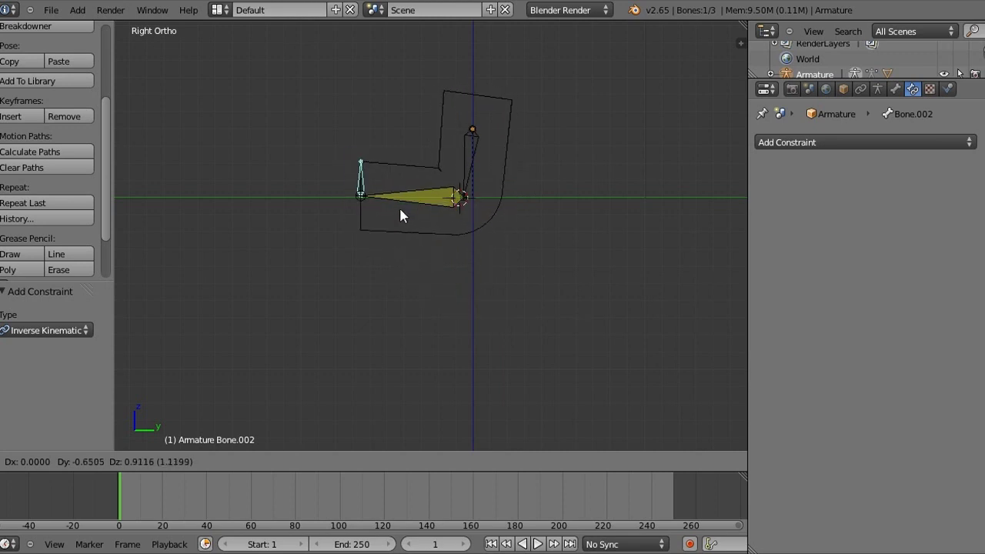
click(447, 282)
mouse_move(447, 282)
middle_down()
mouse_move(490, 327)
mouse_move(576, 320)
mouse_move(481, 301)
mouse_move(487, 291)
mouse_move(456, 254)
middle_up()
key(z)
scroll(486, 291, up, 3)
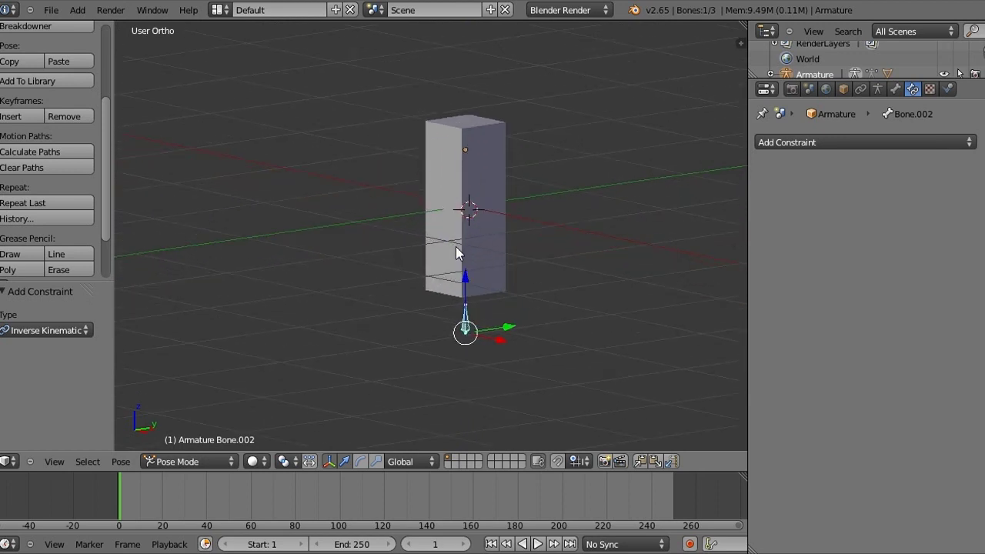
- Move Bone.002 along Y to fold the arm into an L, then undo the bend
right_click(455, 247)
right_click(467, 245)
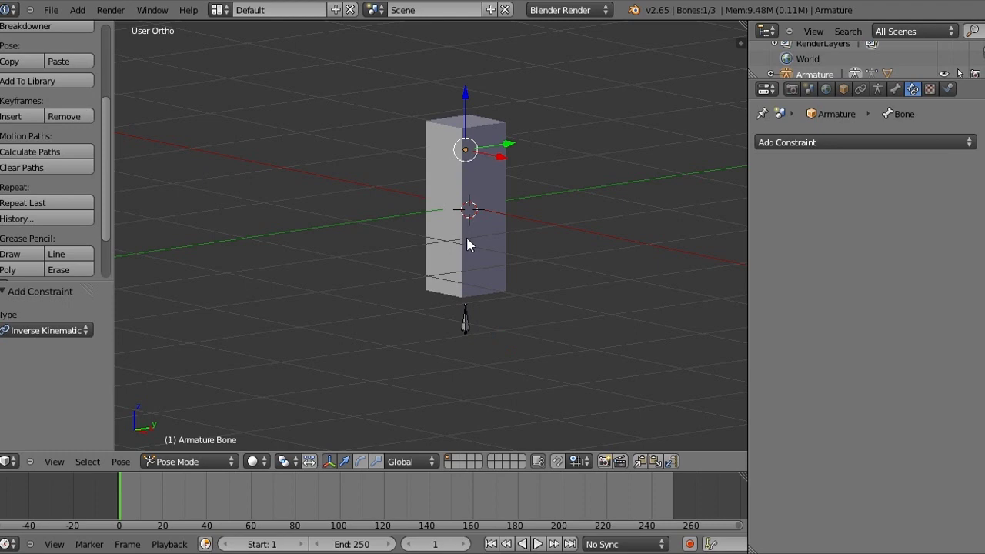
right_click(471, 324)
key(g)
key(y)
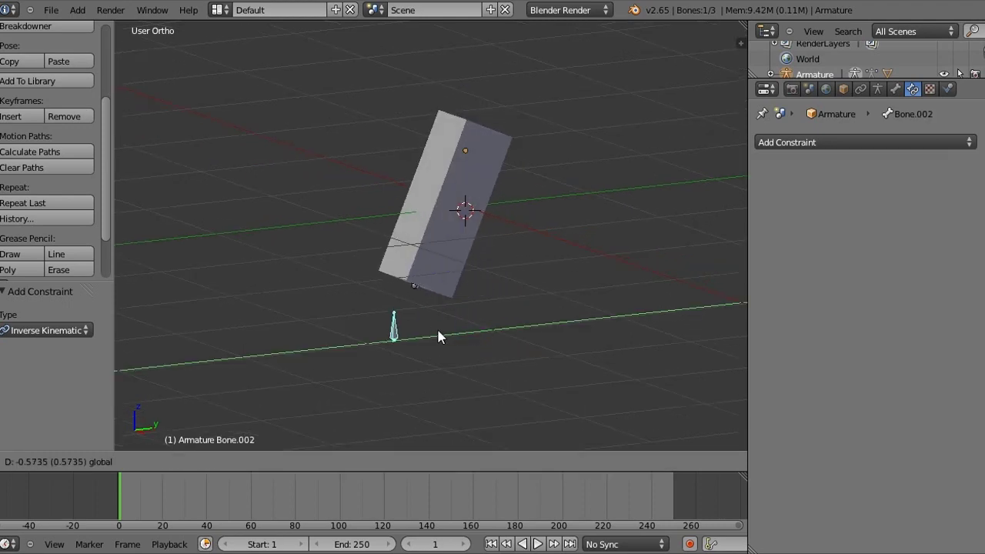
click(432, 322)
click(419, 193)
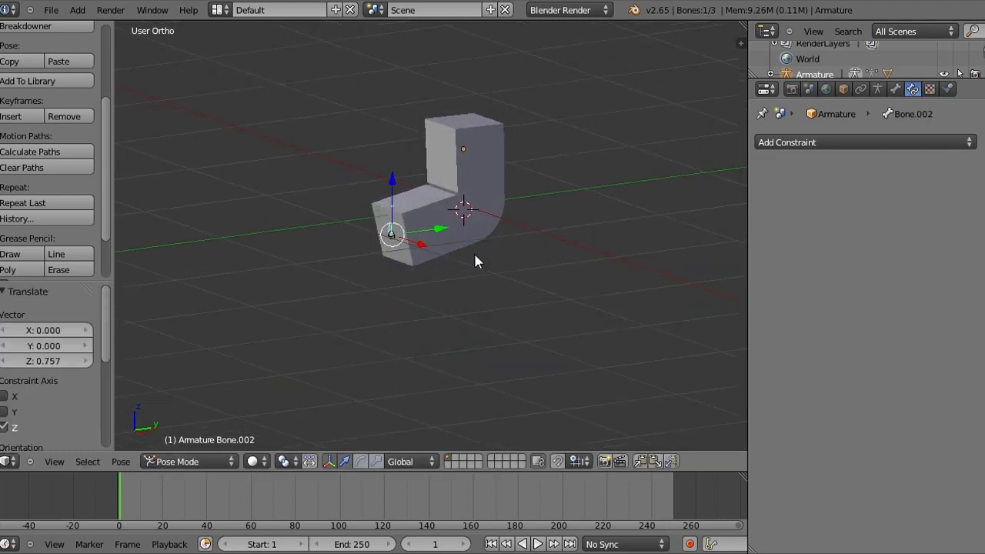
middle_drag(485, 264, 412, 265)
key(ctrl+z)
- View the arm from the right side (numpad 3) and start moving Bone.002 again
middle_drag(405, 135, 443, 314)
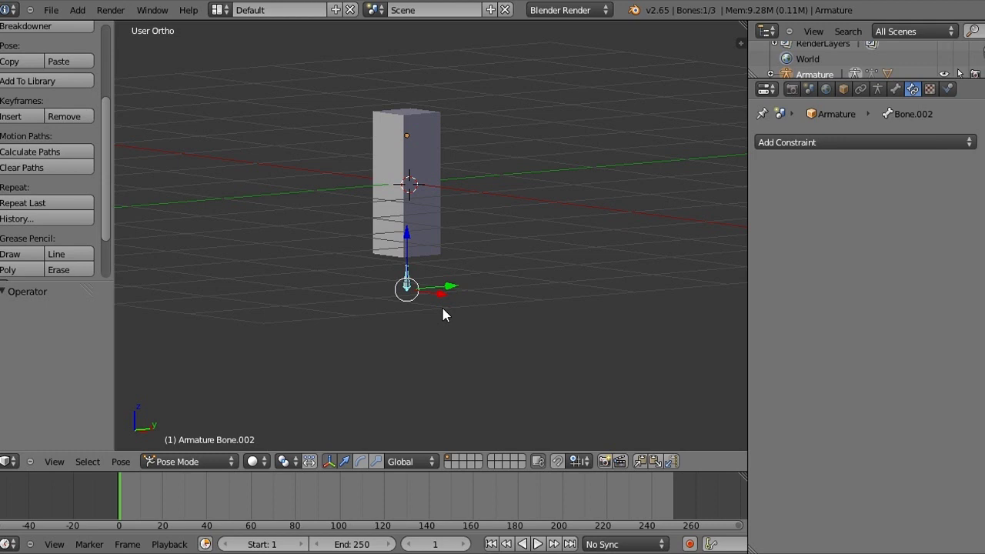
middle_drag(407, 286, 455, 287)
key(KP_3)
key(g)
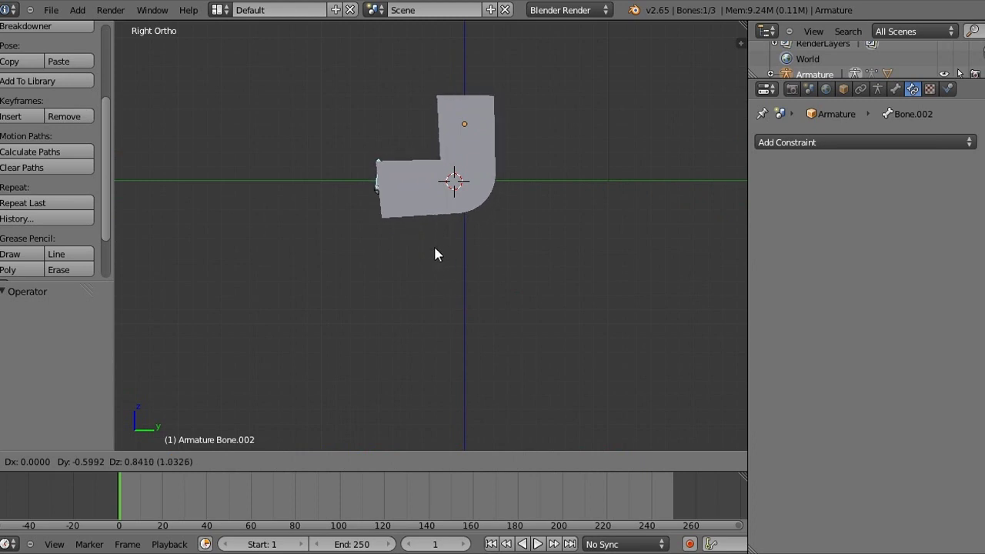
- Confirm Bone.002's position, then rotate it 180° in Edit Mode and return to Pose Mode
click(435, 254)
key(Tab)
scroll(467, 312, up, 2)
text(r)
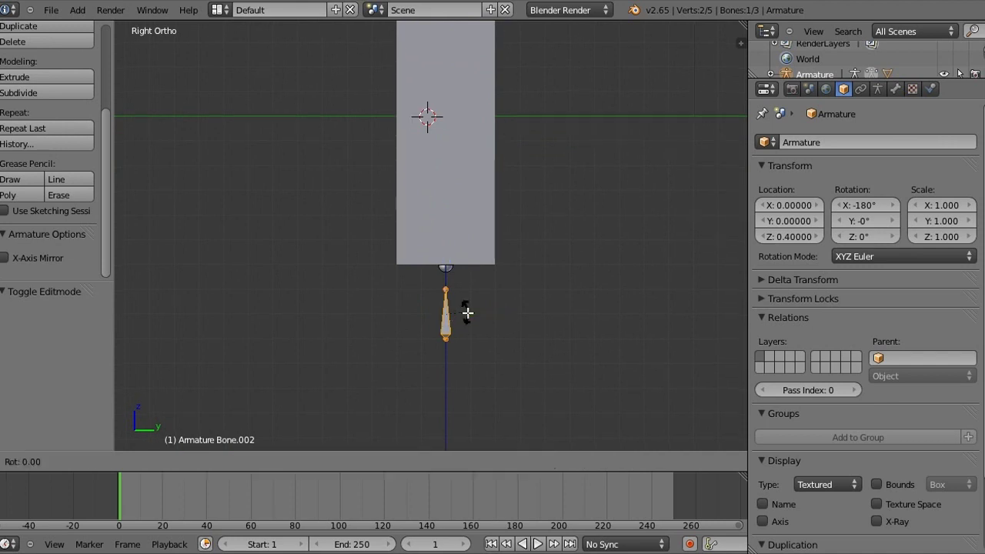
text(180)
key(Return)
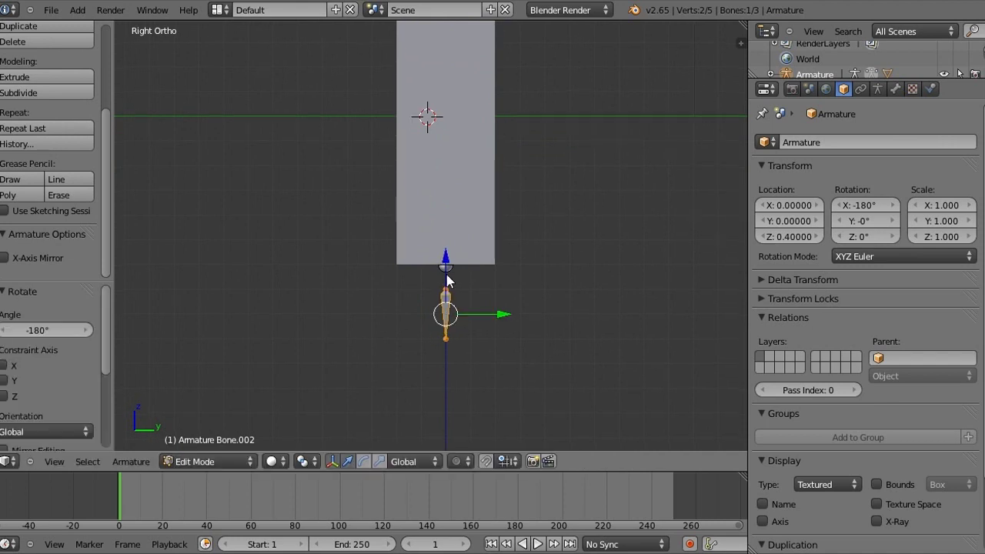
key(ctrl+Tab)
scroll(450, 311, down, 2)
- Move Bone.002 to bend the arm into an L and orbit to check it
key(g)
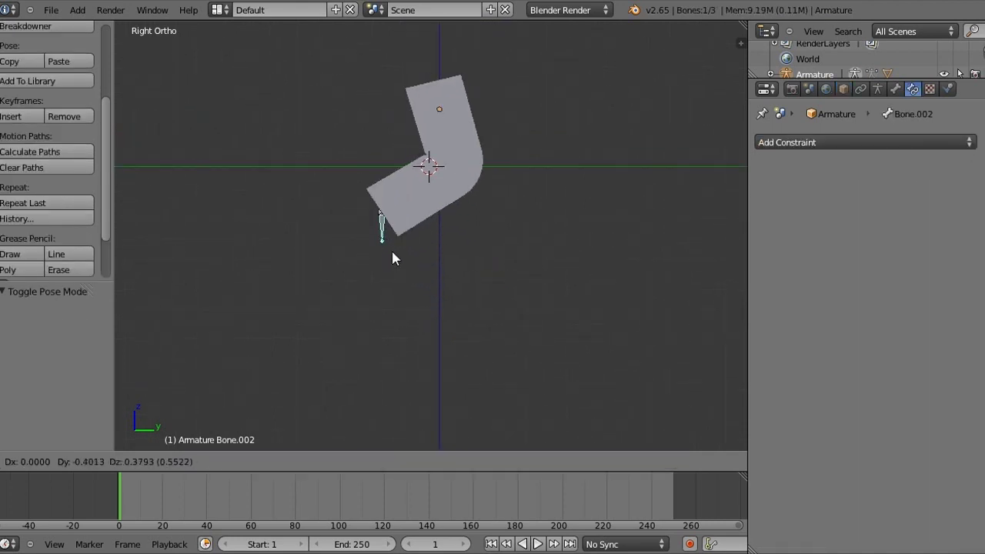
click(366, 218)
middle_drag(367, 218, 551, 183)
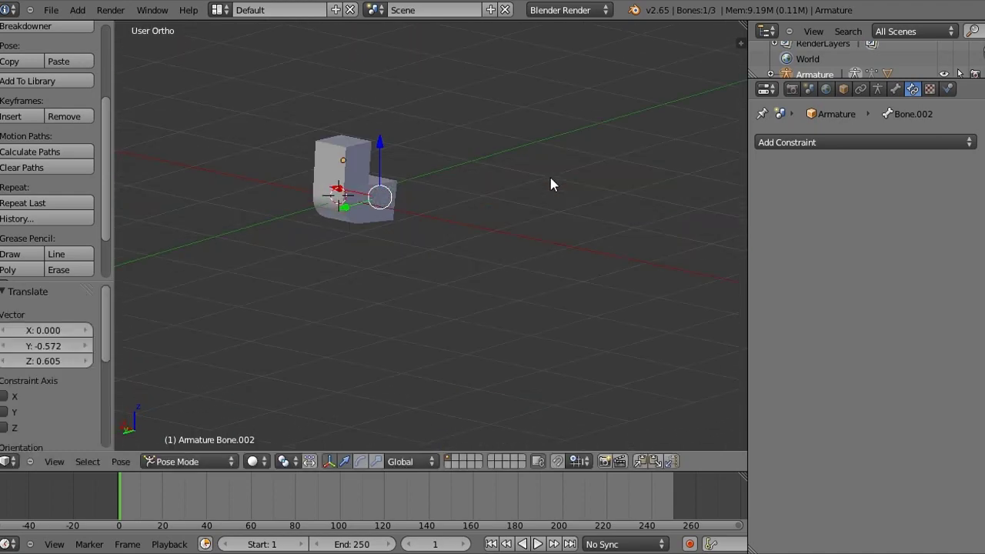
scroll(466, 202, down, 3)
- Select the camera, look through it, and push it along its axis toward the arm
right_click(464, 194)
key(KP_0)
key(g)
key(z)
key(z)
key(z)
- Finish placing the camera, then enable Environment Lighting in the World settings
click(466, 257)
key(r)
key(r)
key(g)
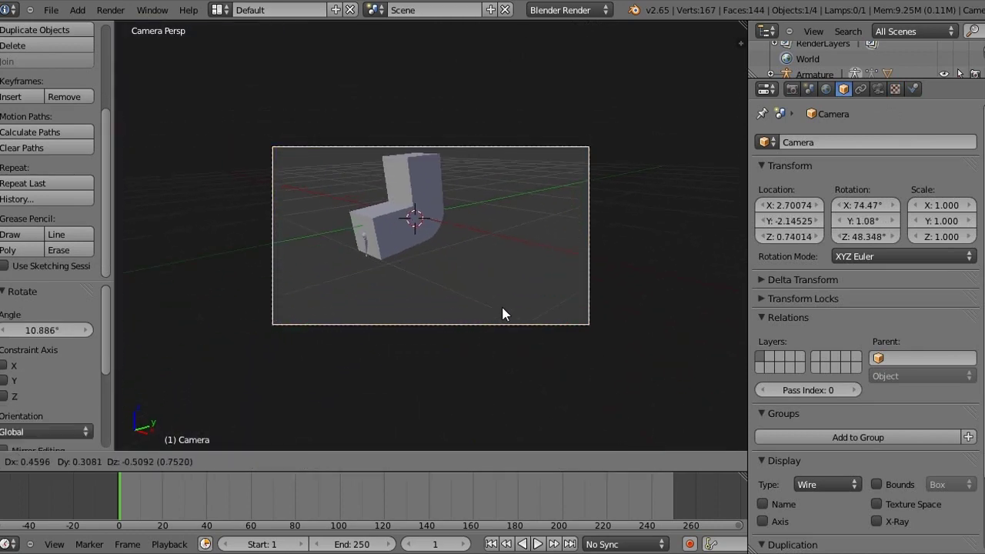
click(483, 296)
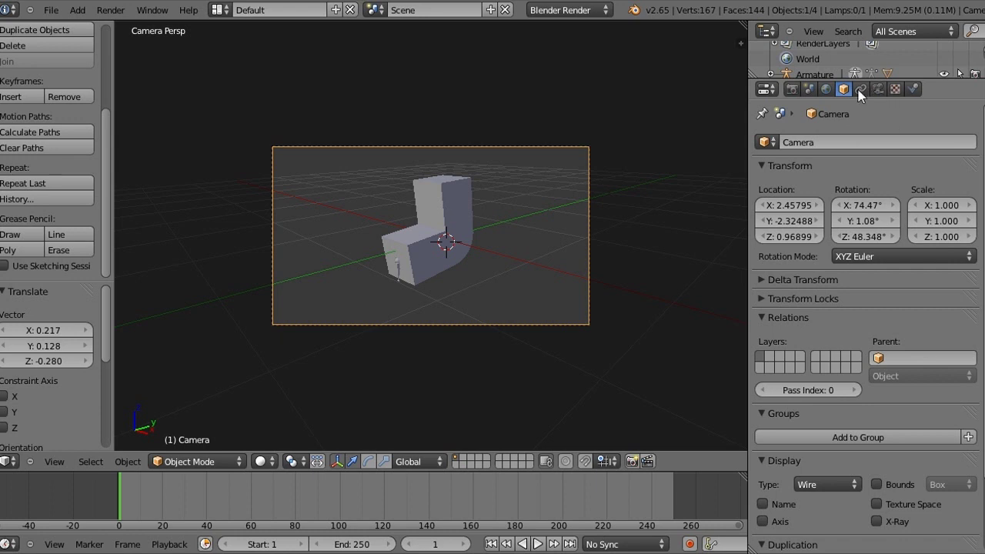
click(829, 90)
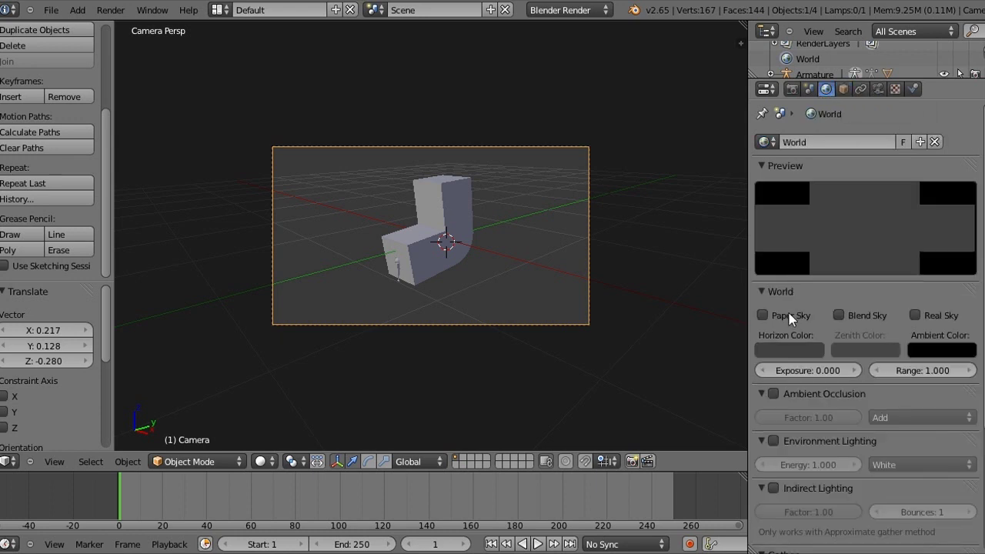
click(773, 441)
- Render the camera view, inspect it, then close it and tilt the camera twice
key(F12)
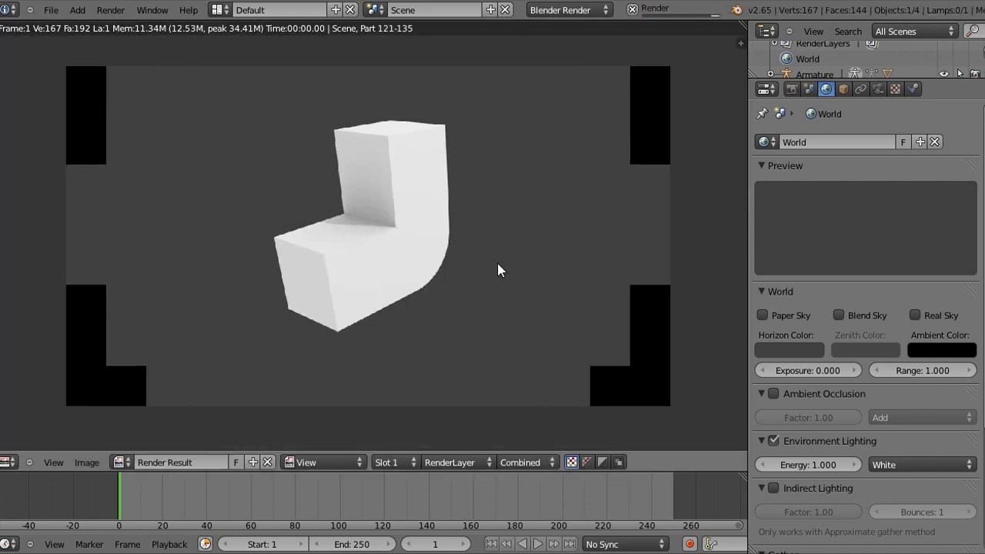
middle_drag(404, 264, 429, 230)
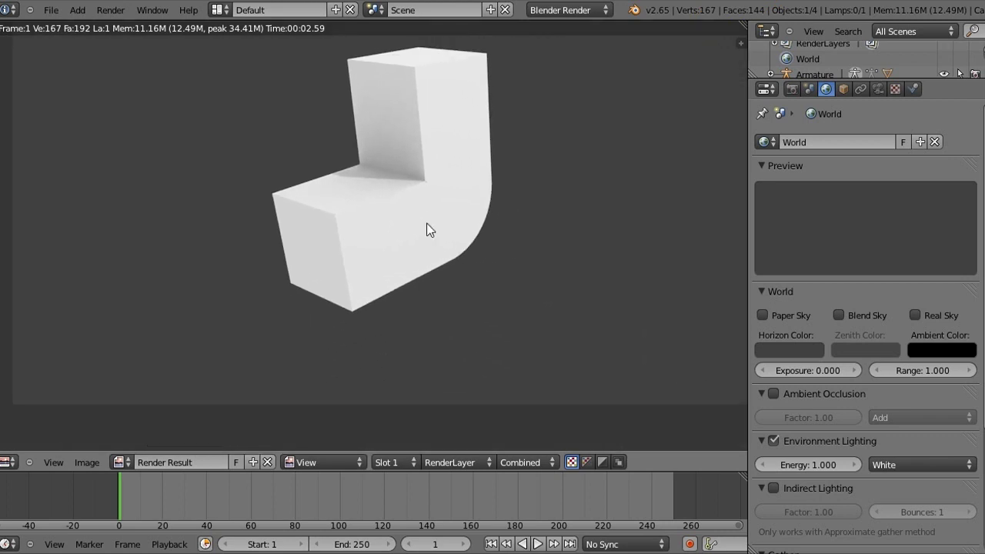
key(Escape)
key(r)
key(r)
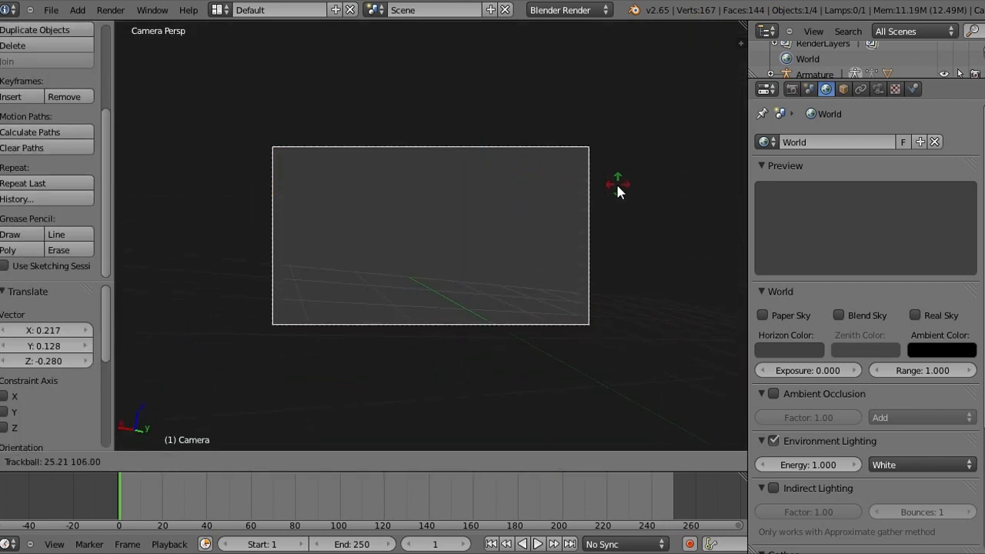
click(616, 184)
key(r)
click(615, 215)
- Push the camera closer to the arm along its viewing axis and recentre it
key(g)
key(z)
key(z)
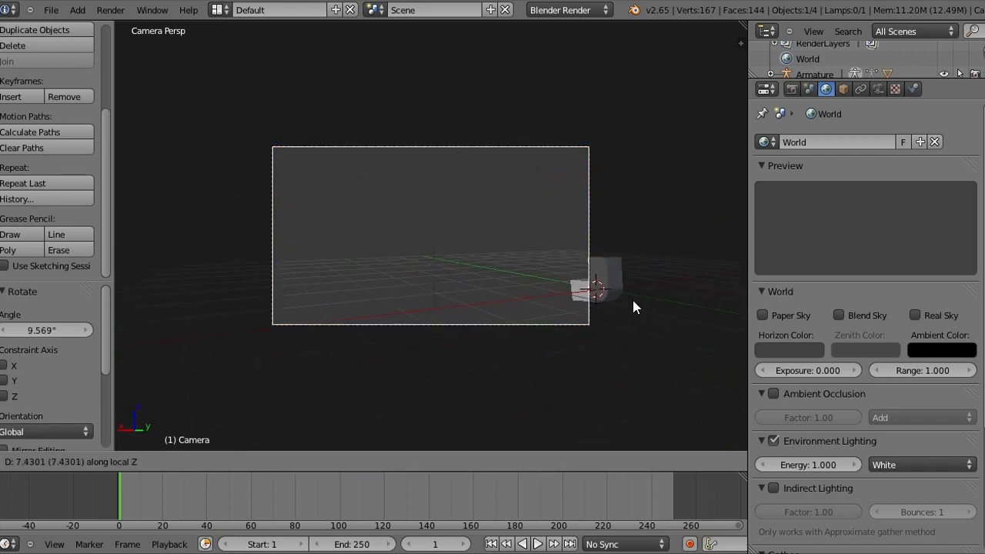
click(644, 285)
key(g)
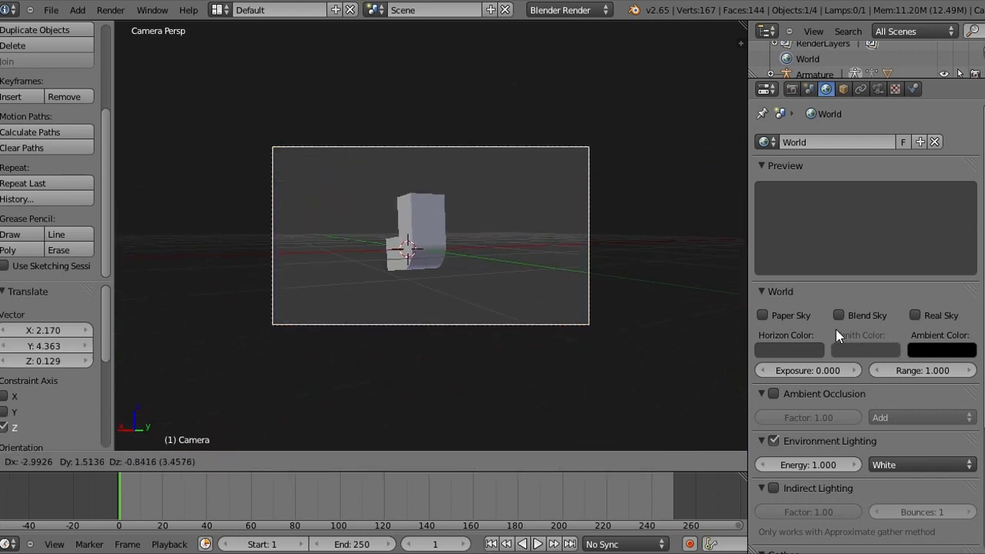
click(491, 274)
key(g)
key(z)
key(z)
click(398, 224)
key(g)
click(377, 224)
- Fine-tune the camera's rotation and position, then render the view with F12
key(r)
click(360, 221)
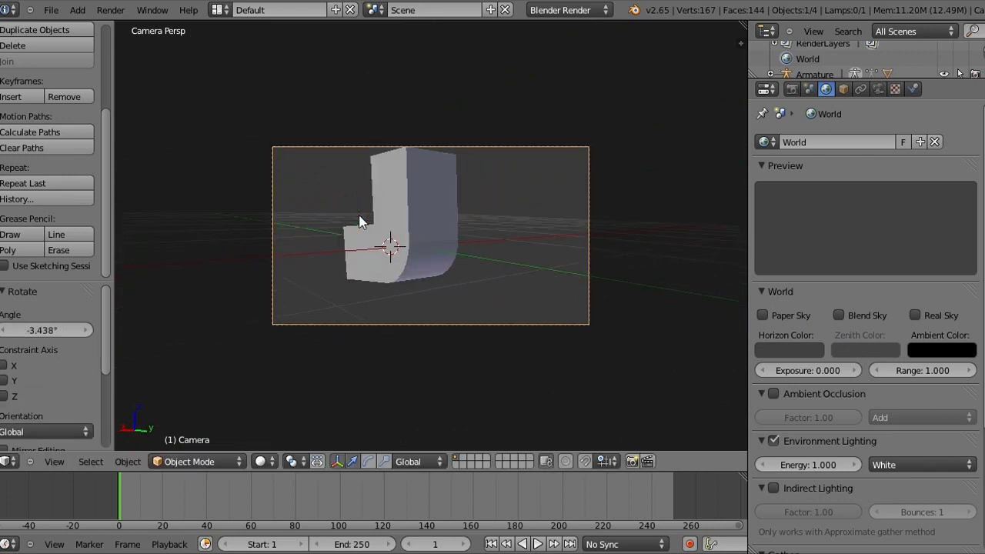
key(r)
click(353, 224)
key(g)
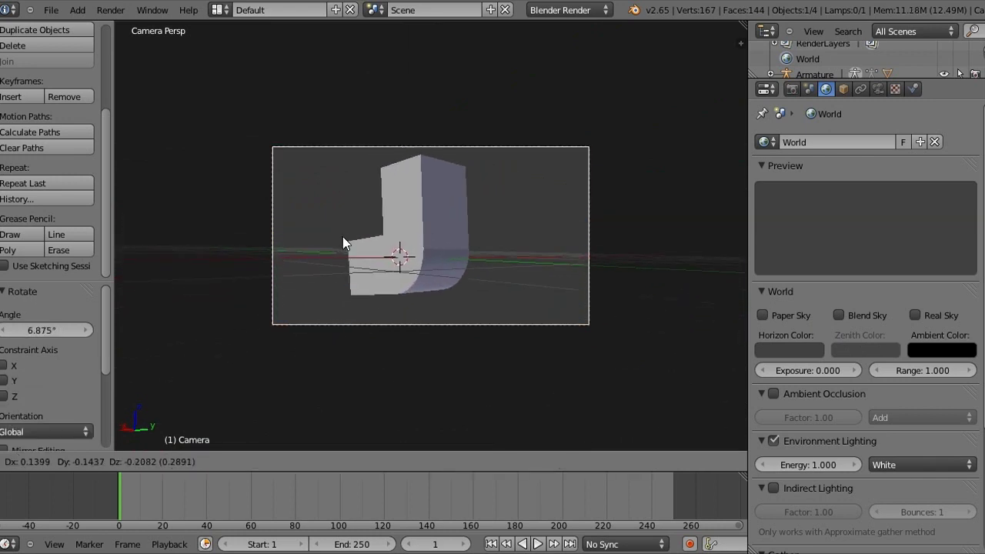
click(343, 237)
key(F12)
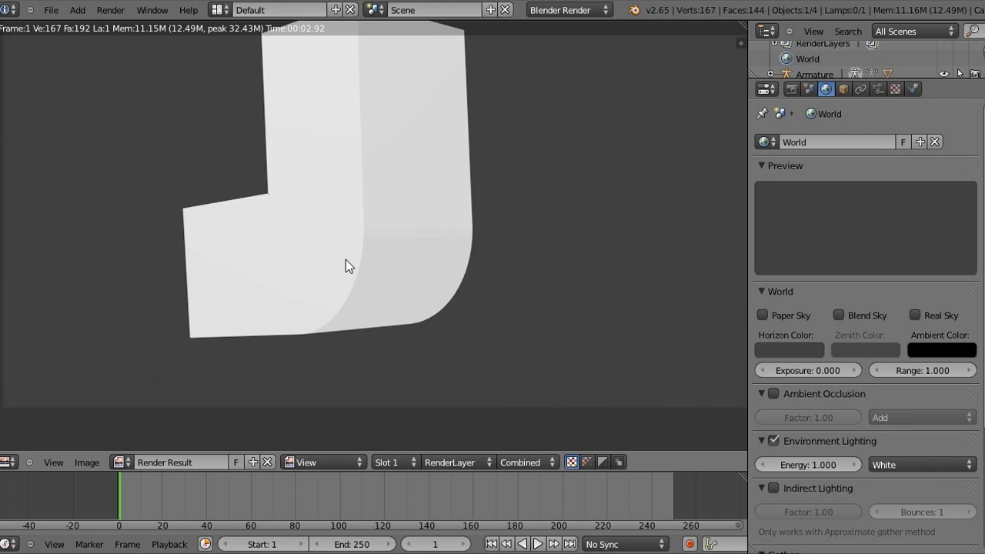
- Fit the render in view with Home, then pan and zoom to inspect the bent arm
key(Home)
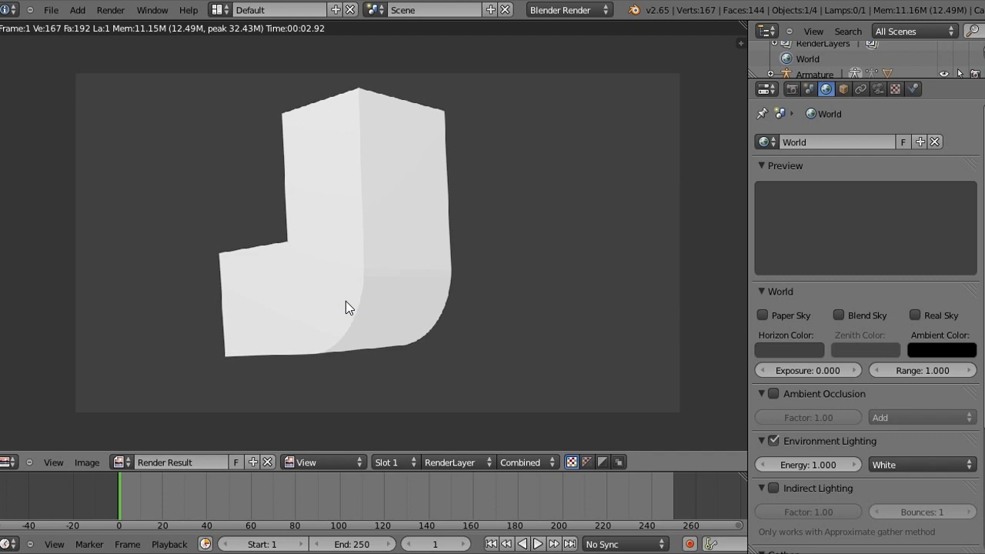
mouse_move(335, 308)
middle_down()
mouse_move(345, 313)
mouse_move(320, 307)
middle_up()
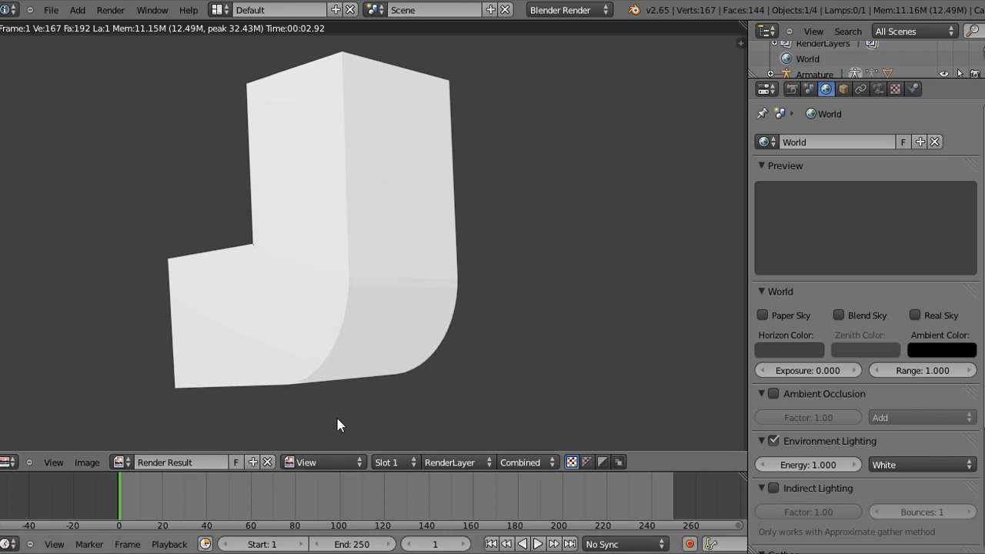
scroll(334, 283, down, 1)
scroll(366, 308, up, 1)
middle_drag(366, 308, 326, 248)
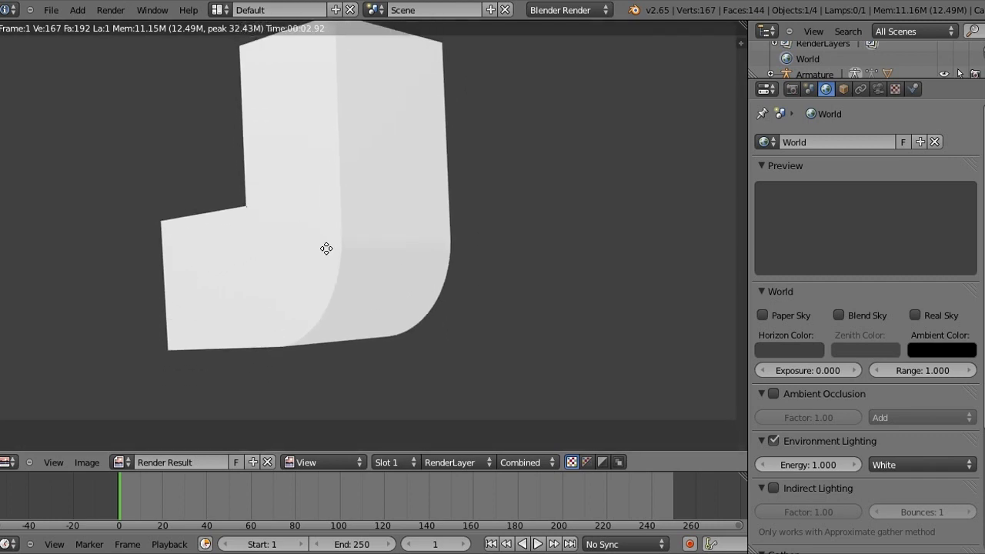
middle_drag(326, 248, 395, 284)
- Close the render, re-aim the camera to centre the bent arm, and render again
key(Escape)
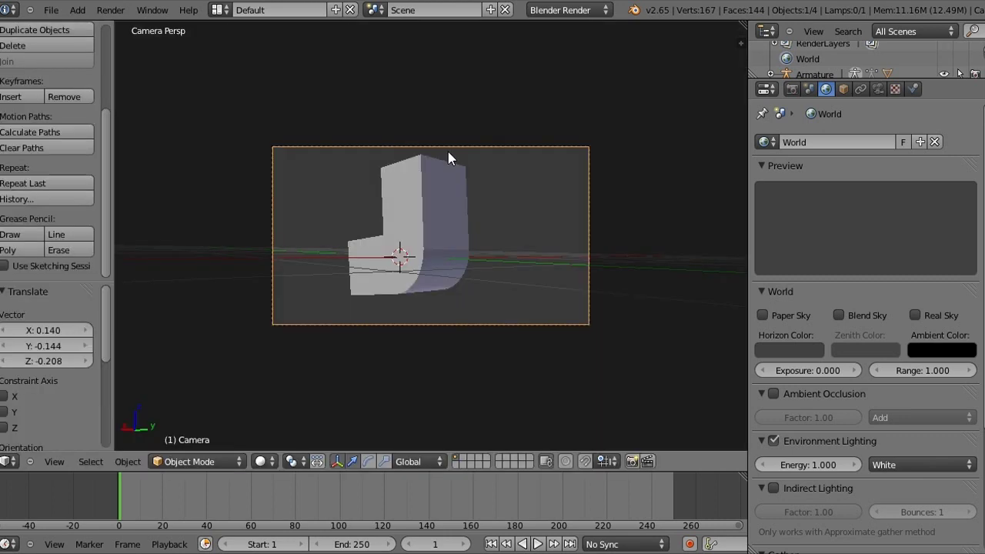
key(r)
key(r)
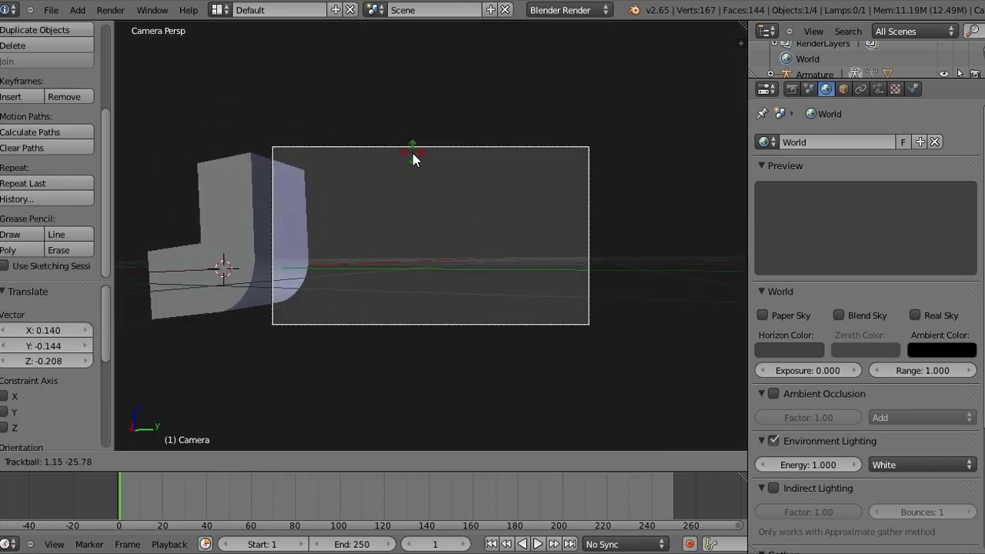
click(412, 153)
key(g)
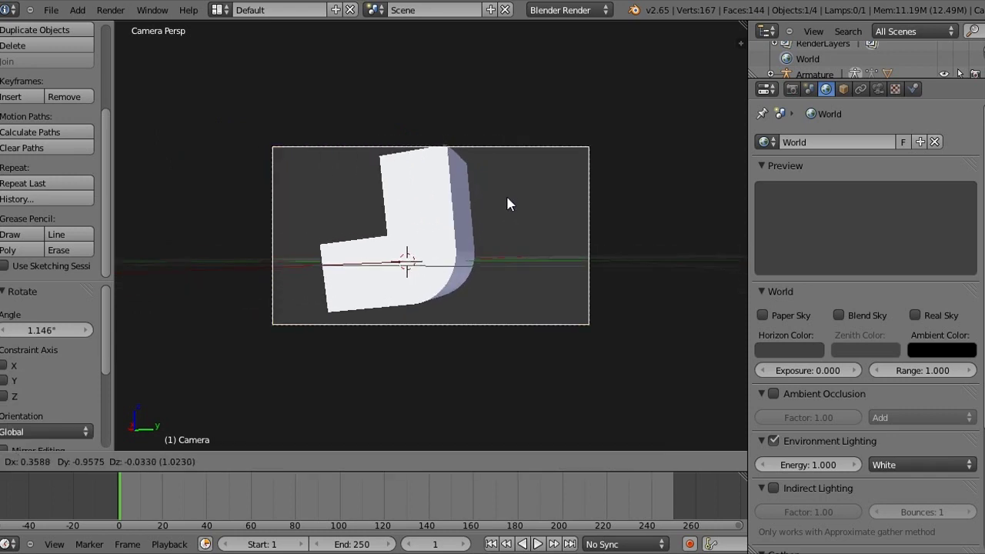
click(508, 205)
key(r)
key(r)
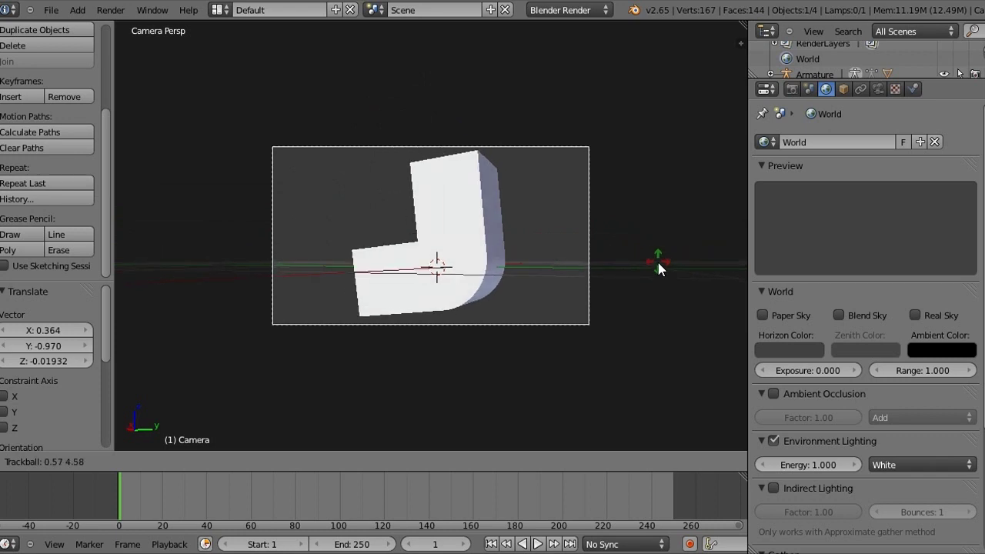
click(658, 263)
key(F12)
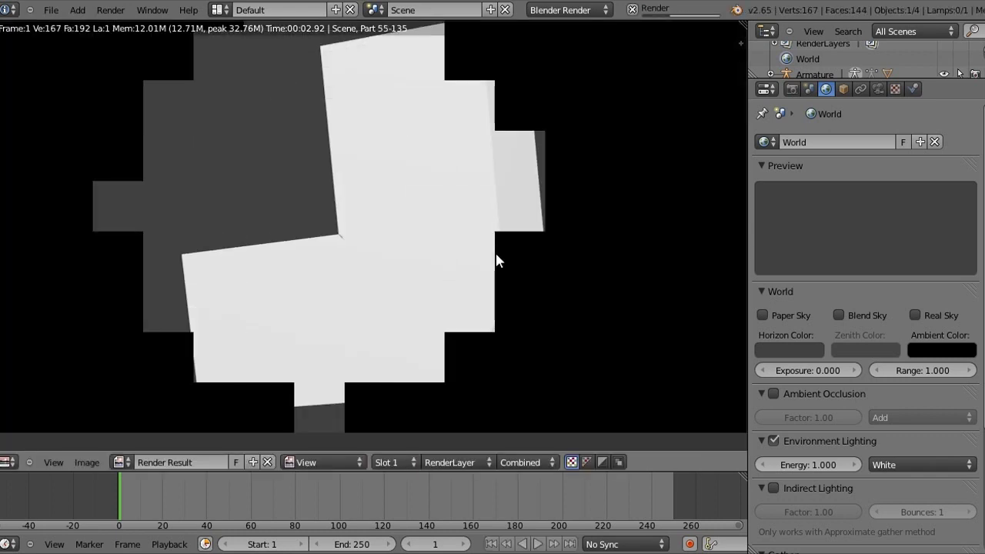